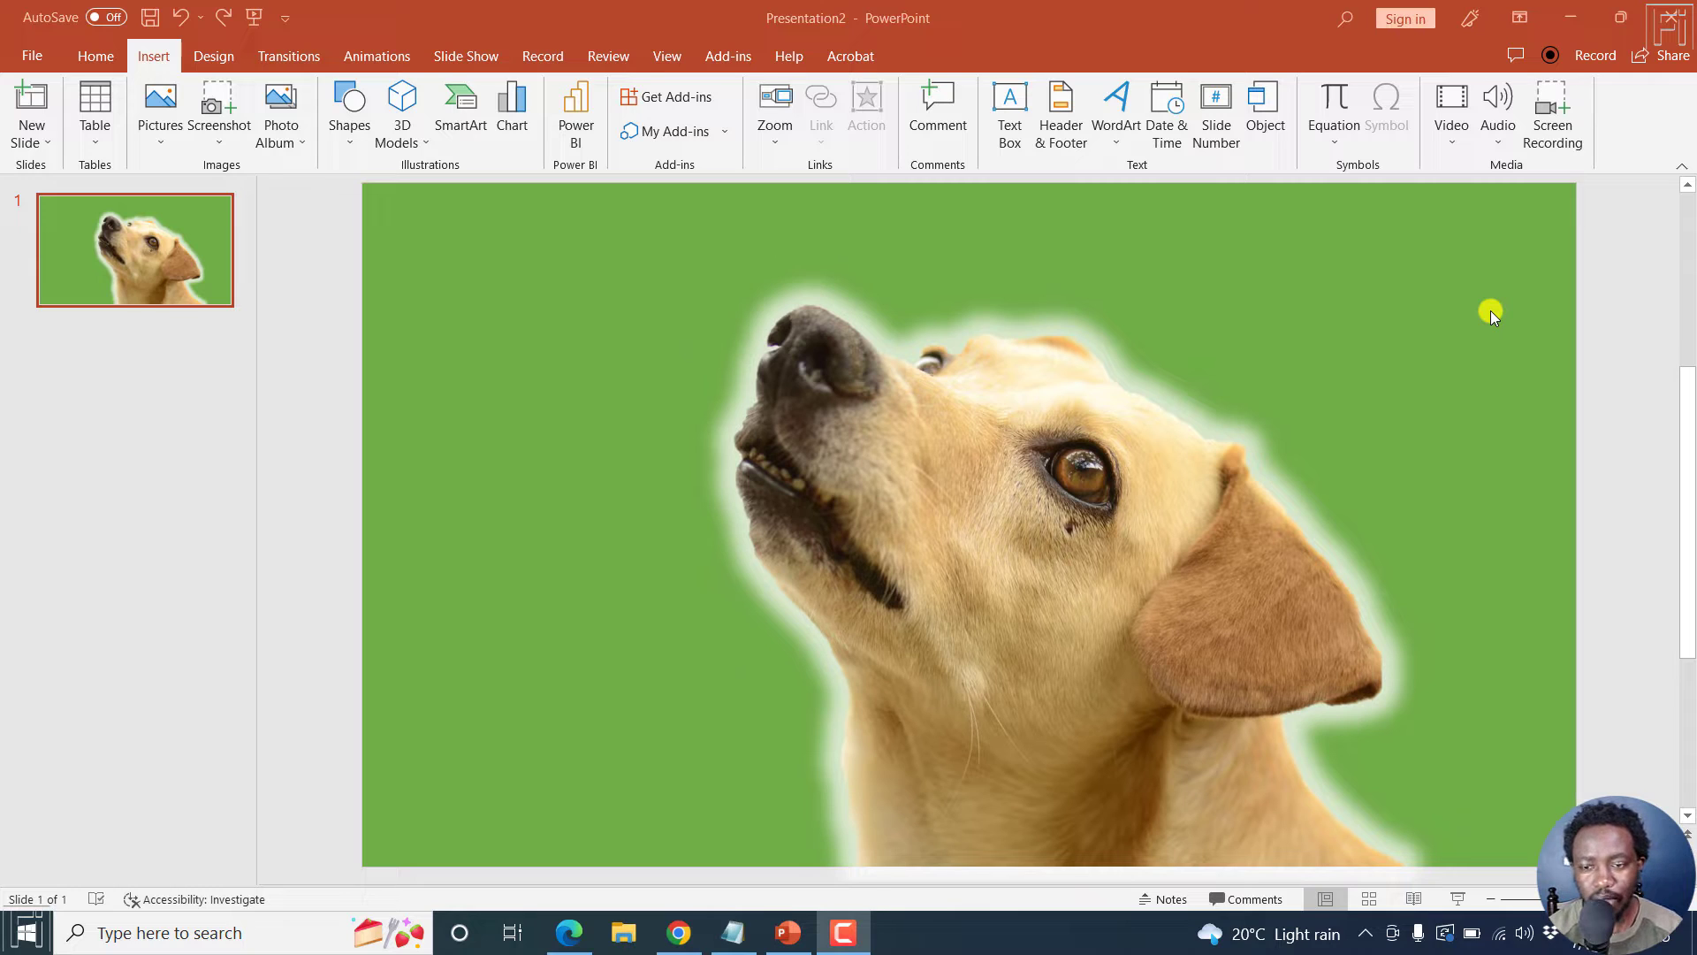
Deselect the dog picture and add a new blank second slide.
left_click(849, 419)
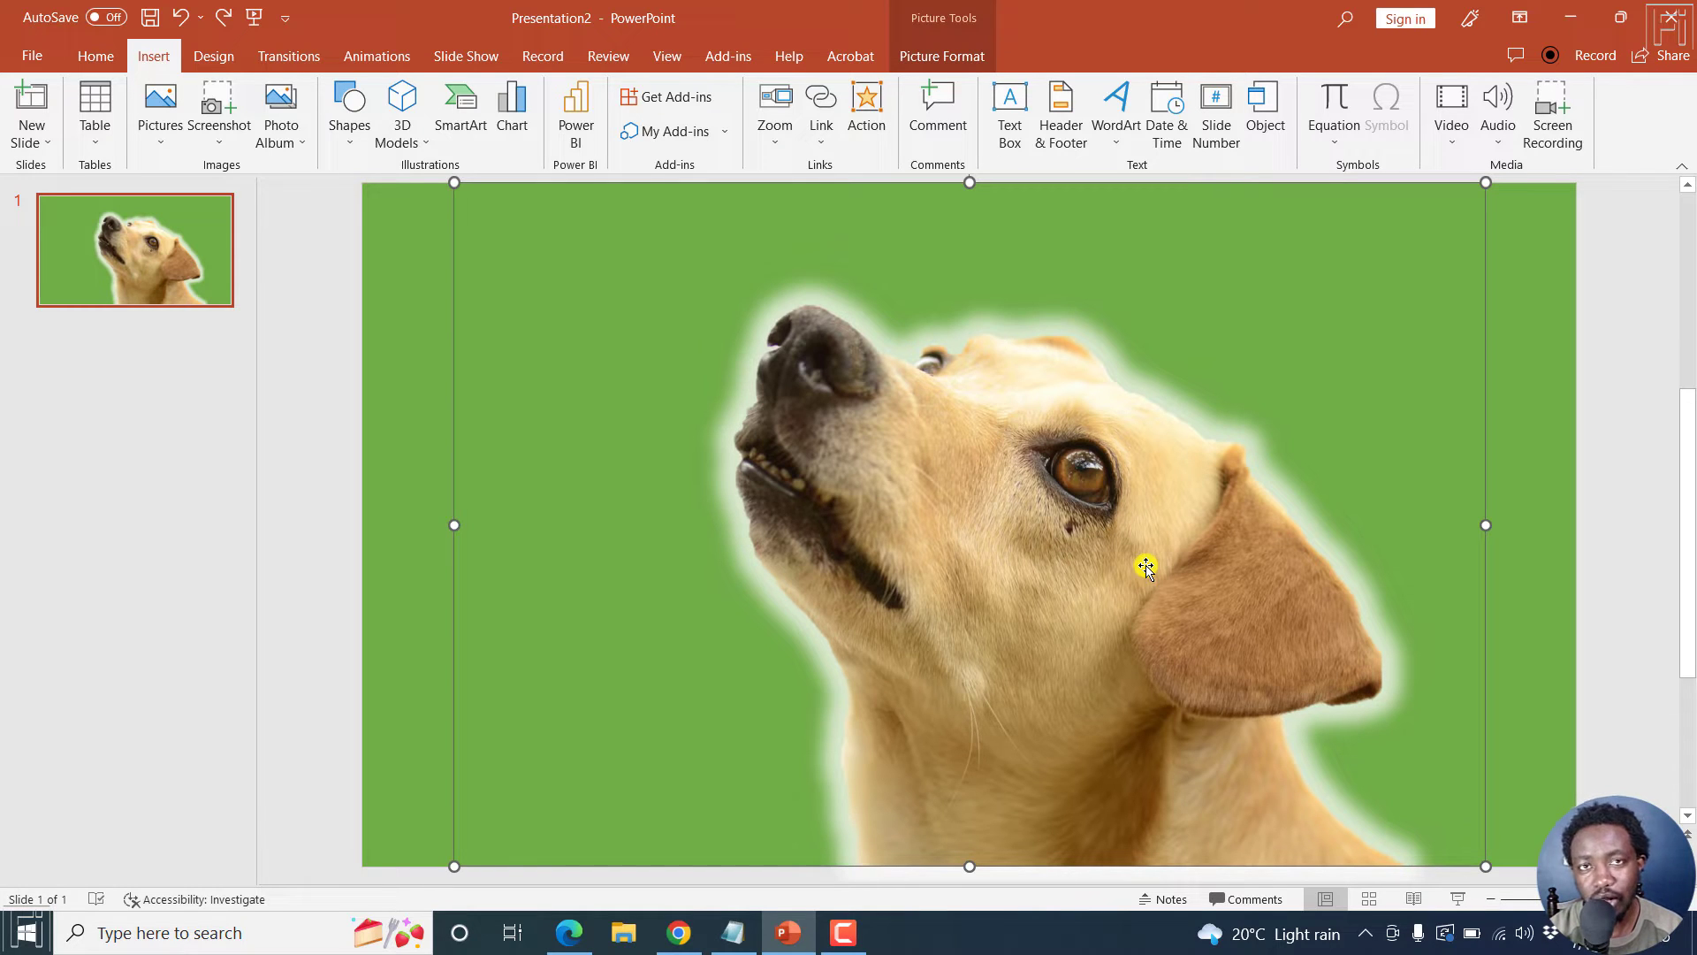
left_click(325, 413)
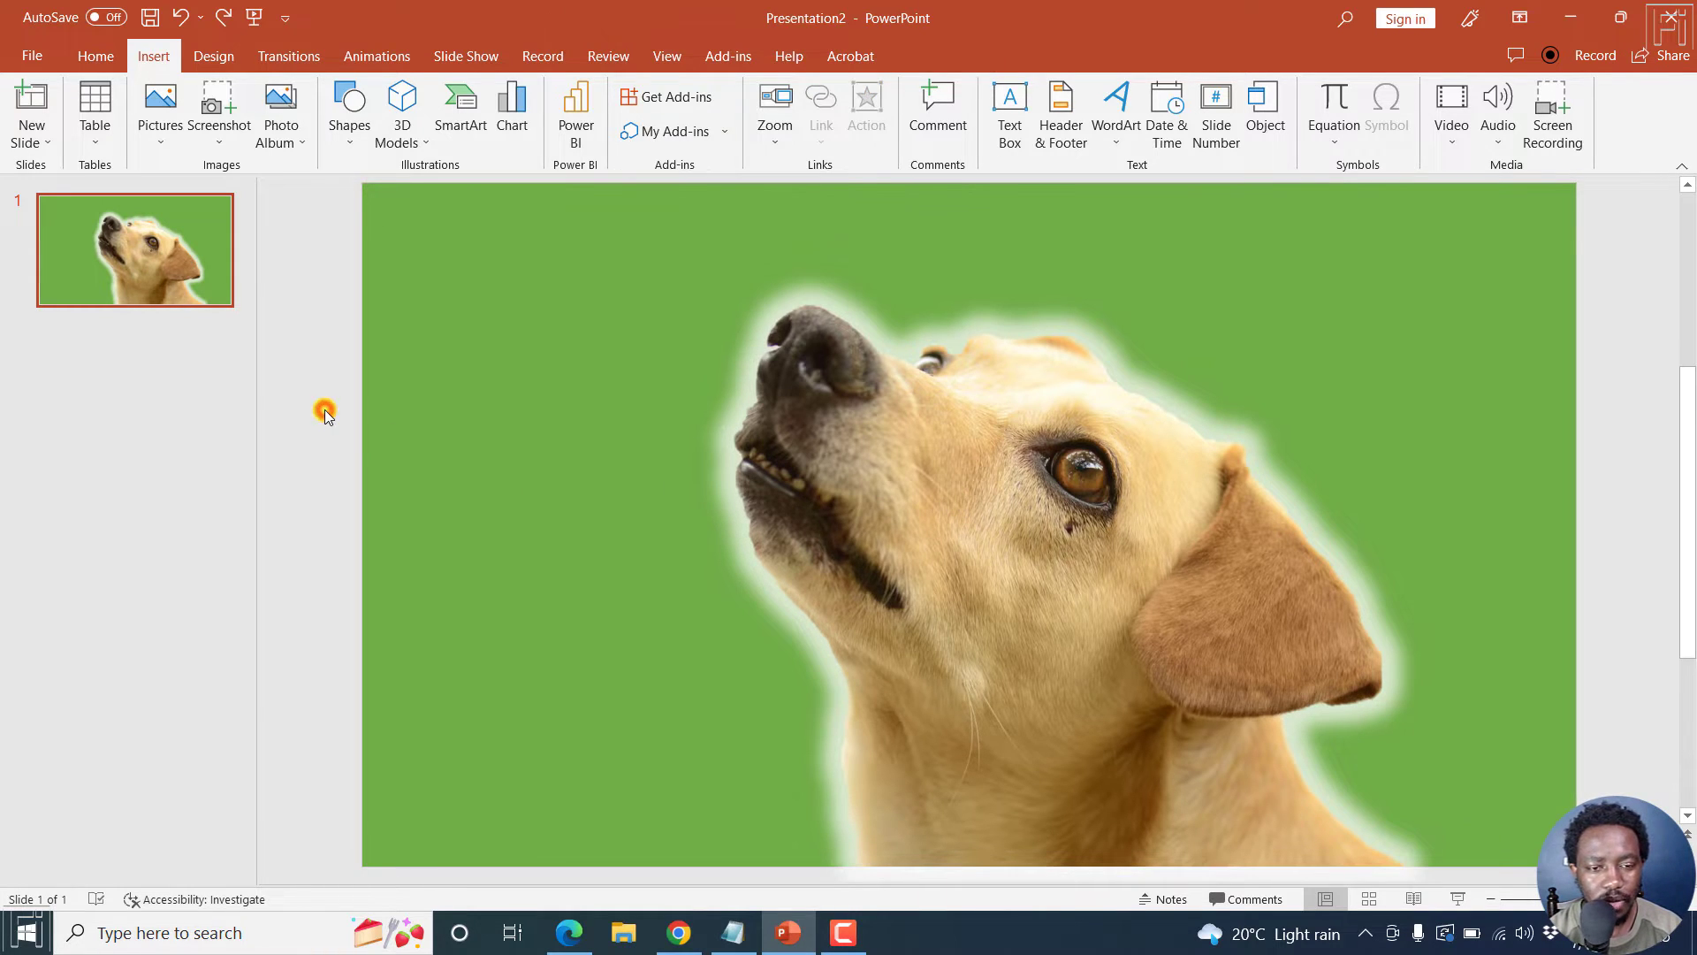
left_click(99, 62)
left_click(212, 101)
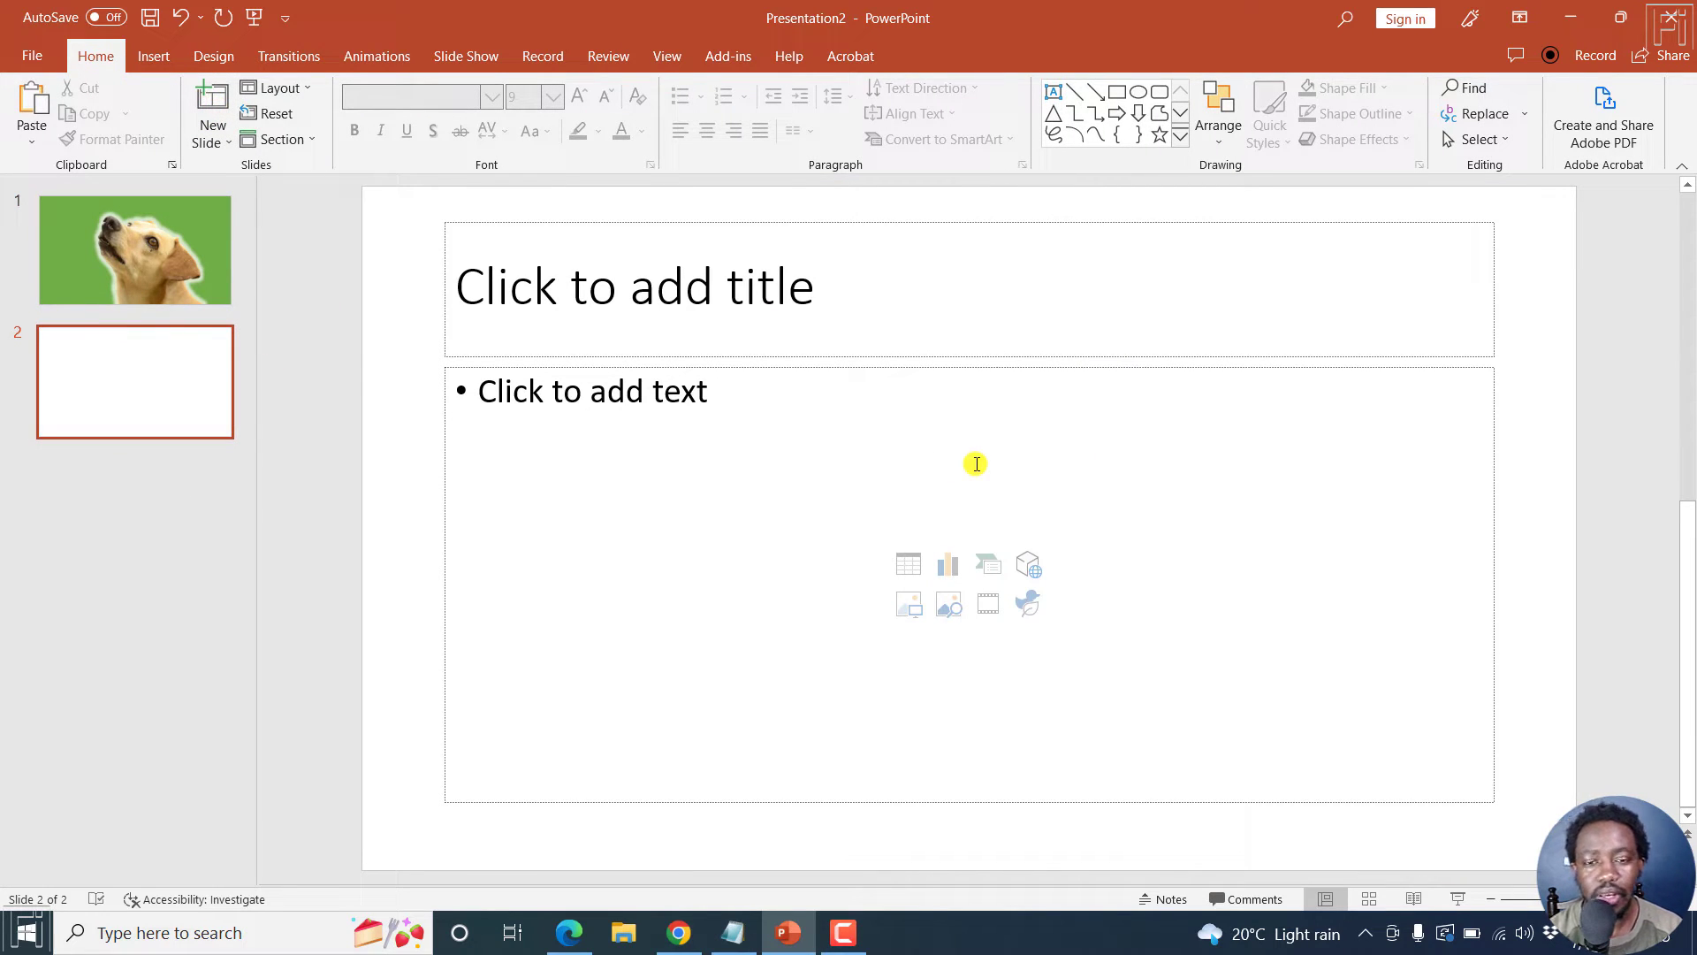
Search online pictures for 'Man' and insert the photo of the man wearing glasses.
left_click(146, 54)
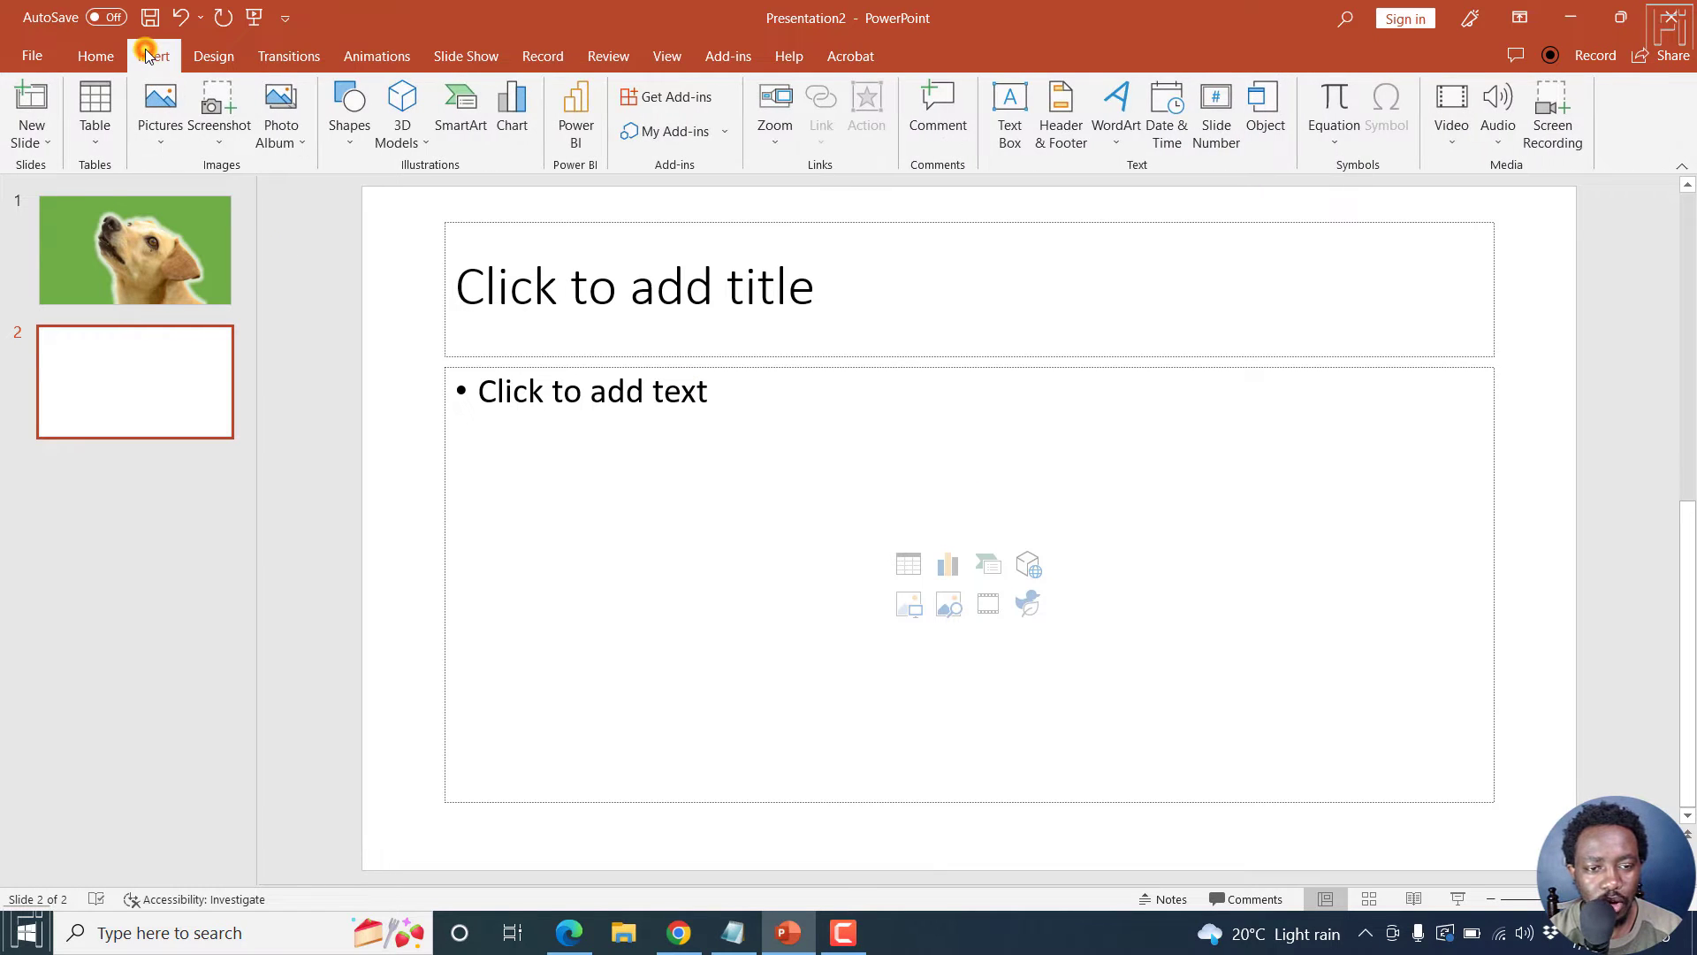
left_click(160, 142)
left_click(219, 245)
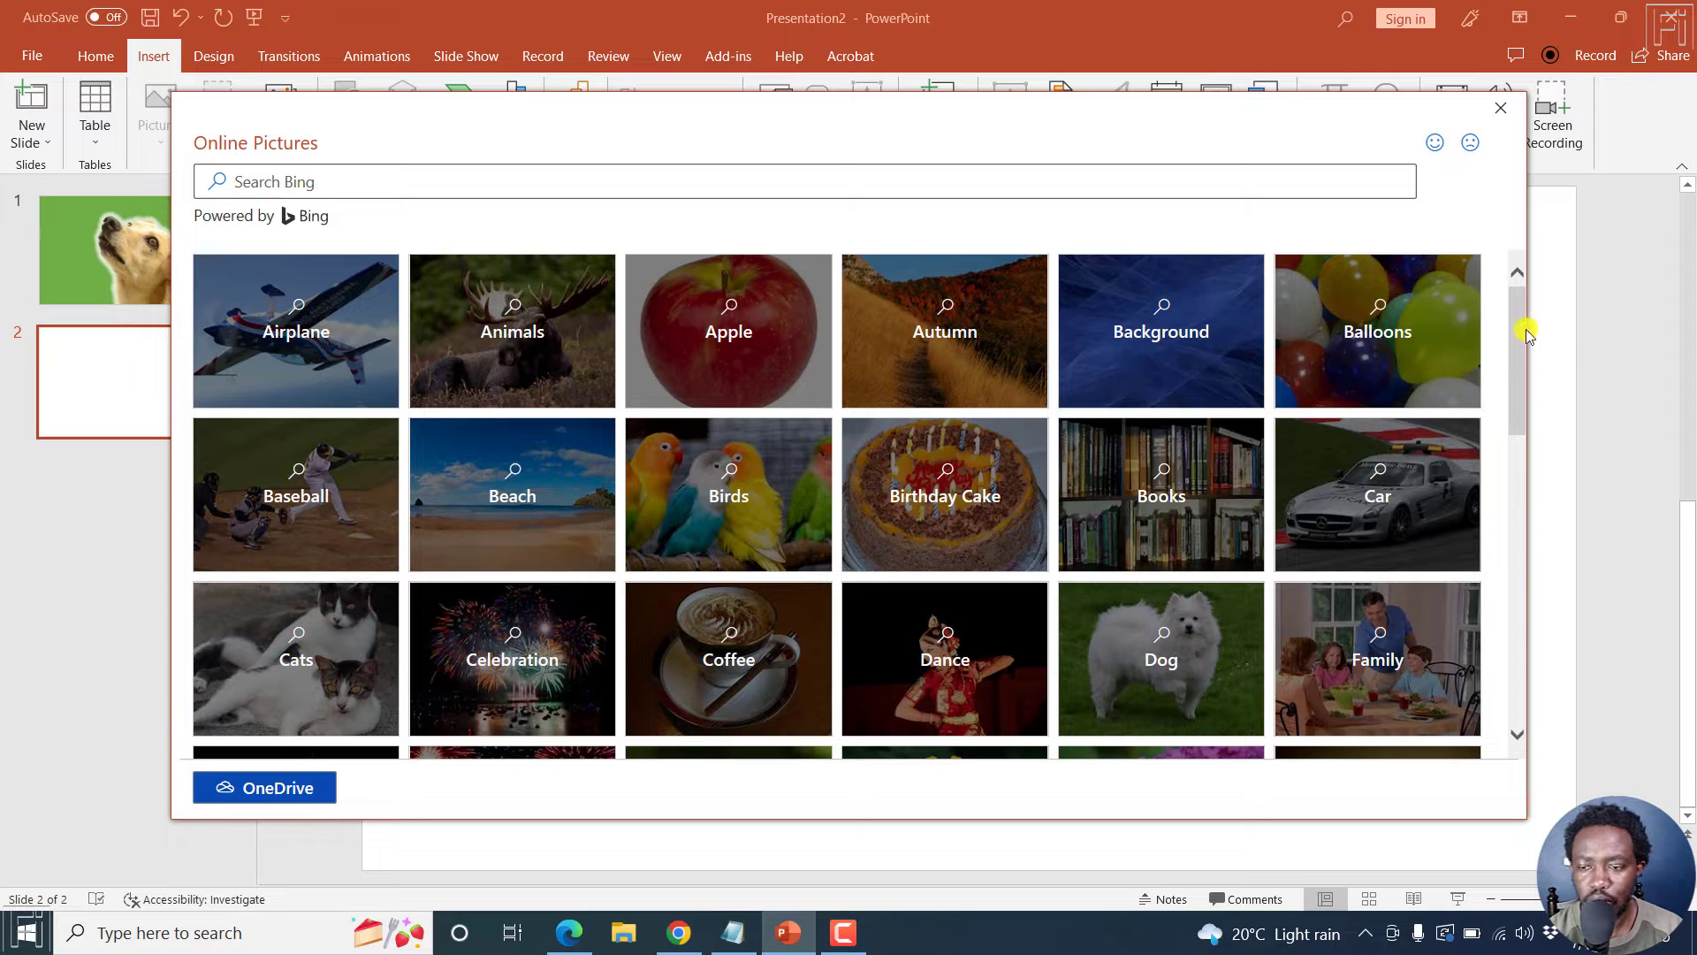
left_click_drag(1515, 330, 1511, 462)
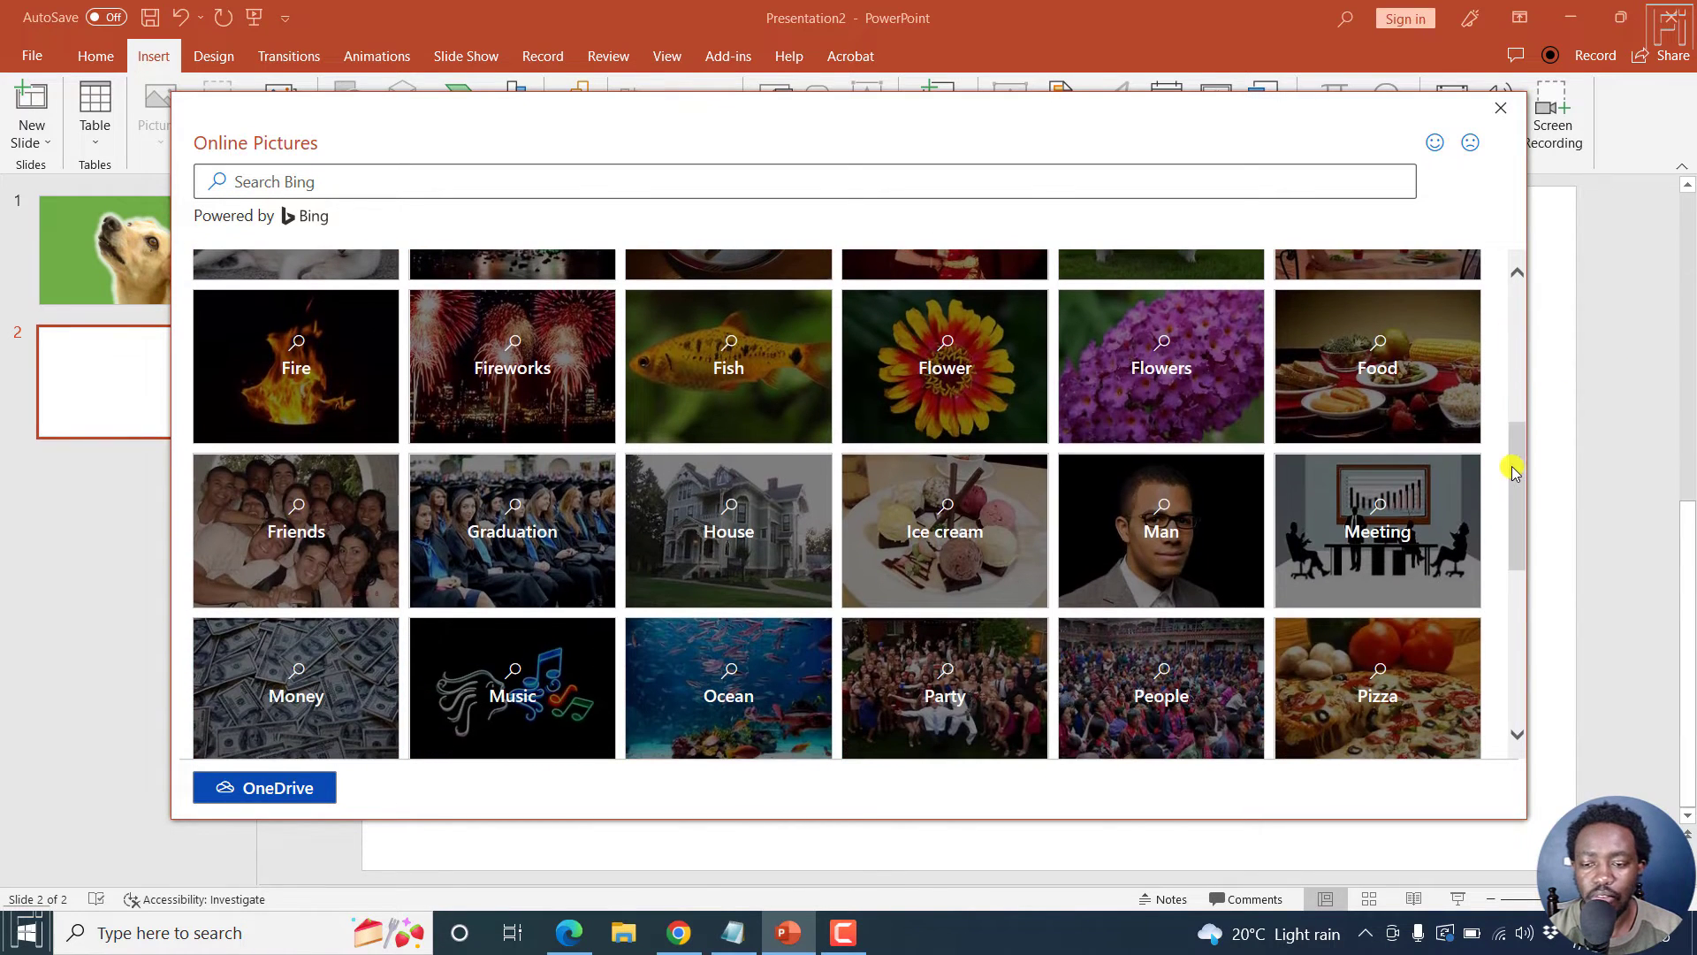
left_click(1109, 492)
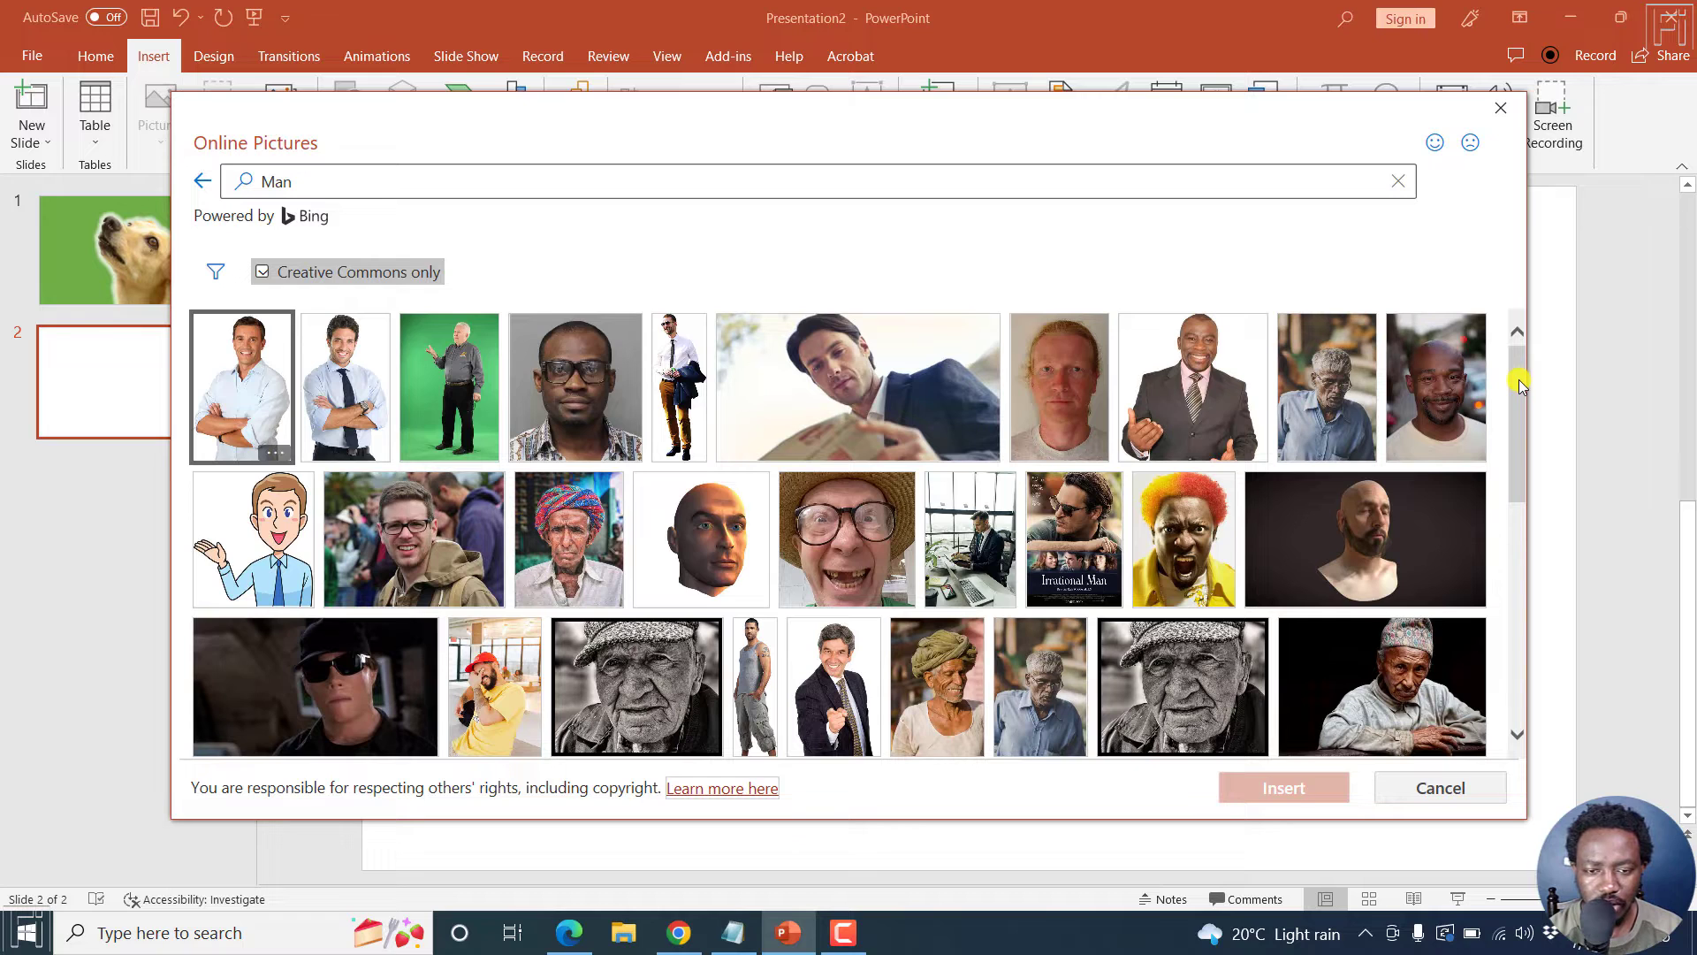
scroll(1520, 382, "down", 1)
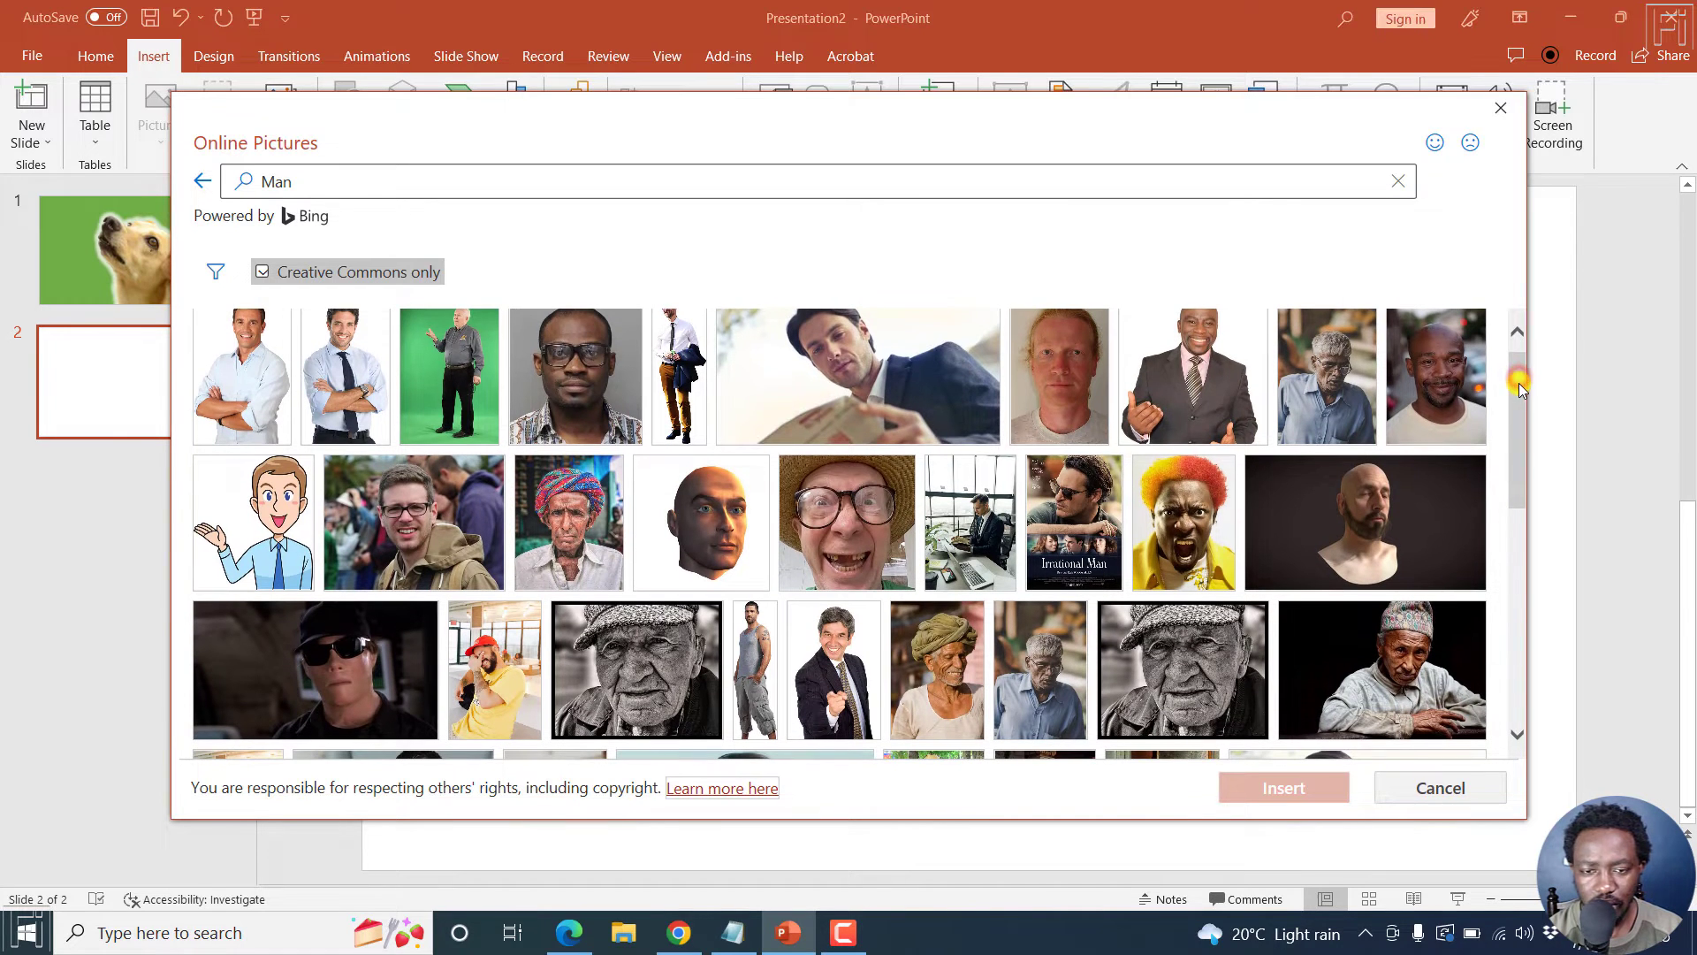
left_click(580, 371)
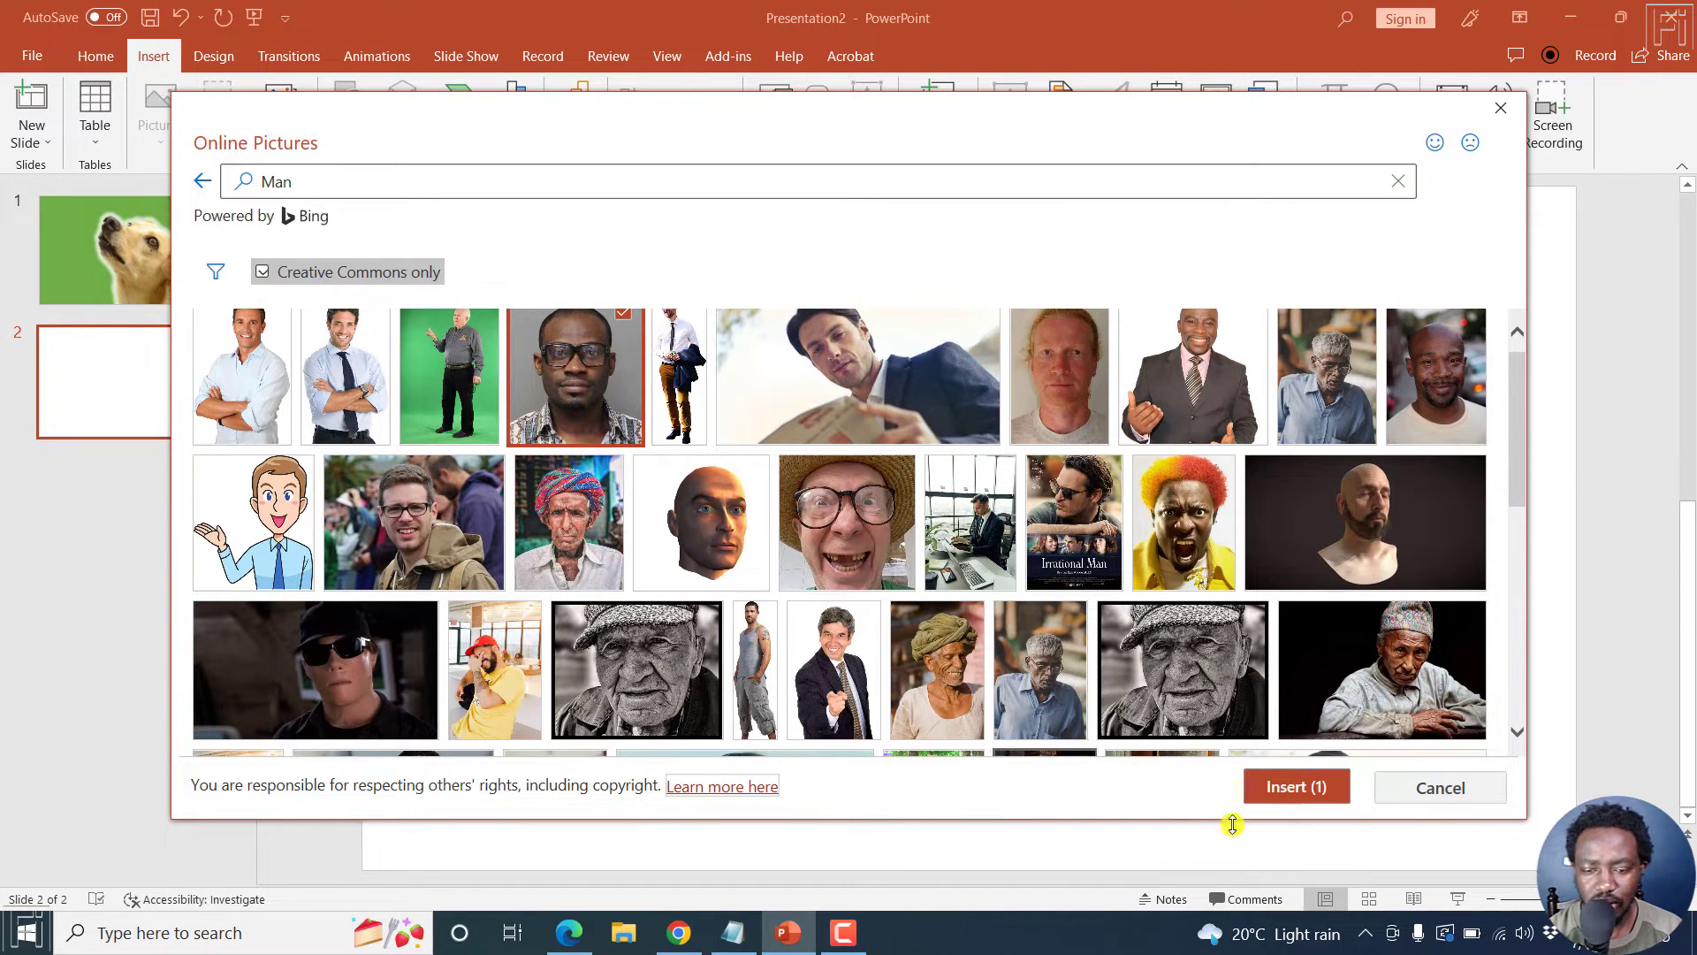
left_click(1288, 804)
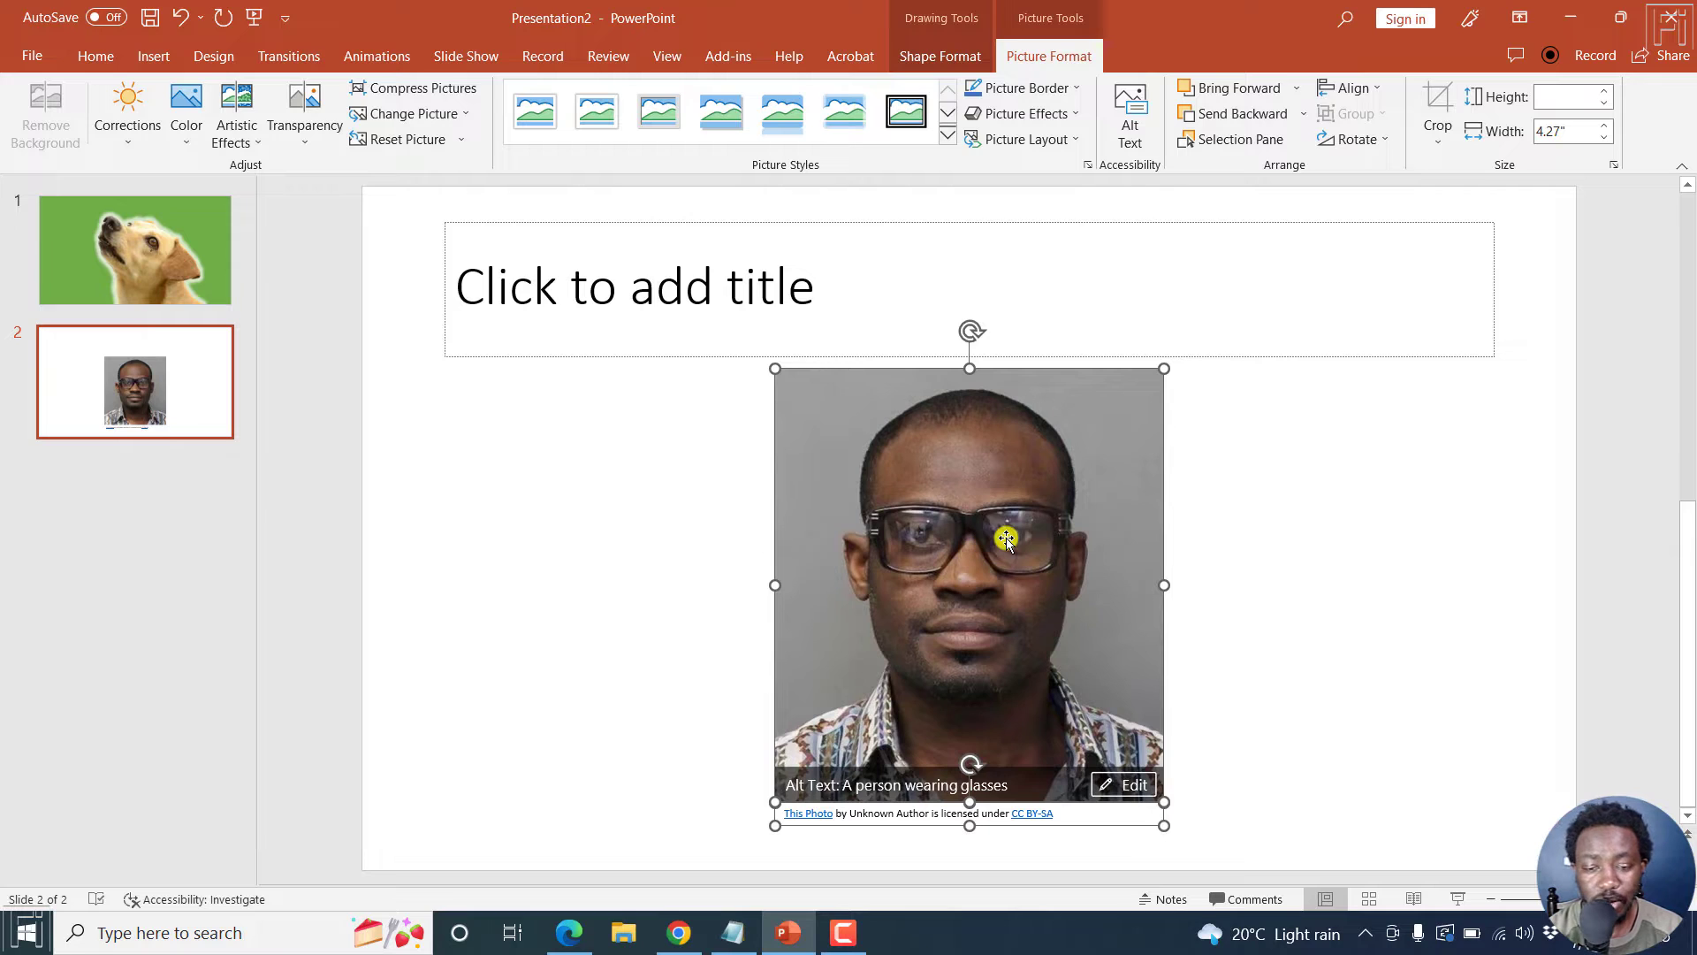
Delete the licence caption line beneath the man's photo.
left_click(887, 813)
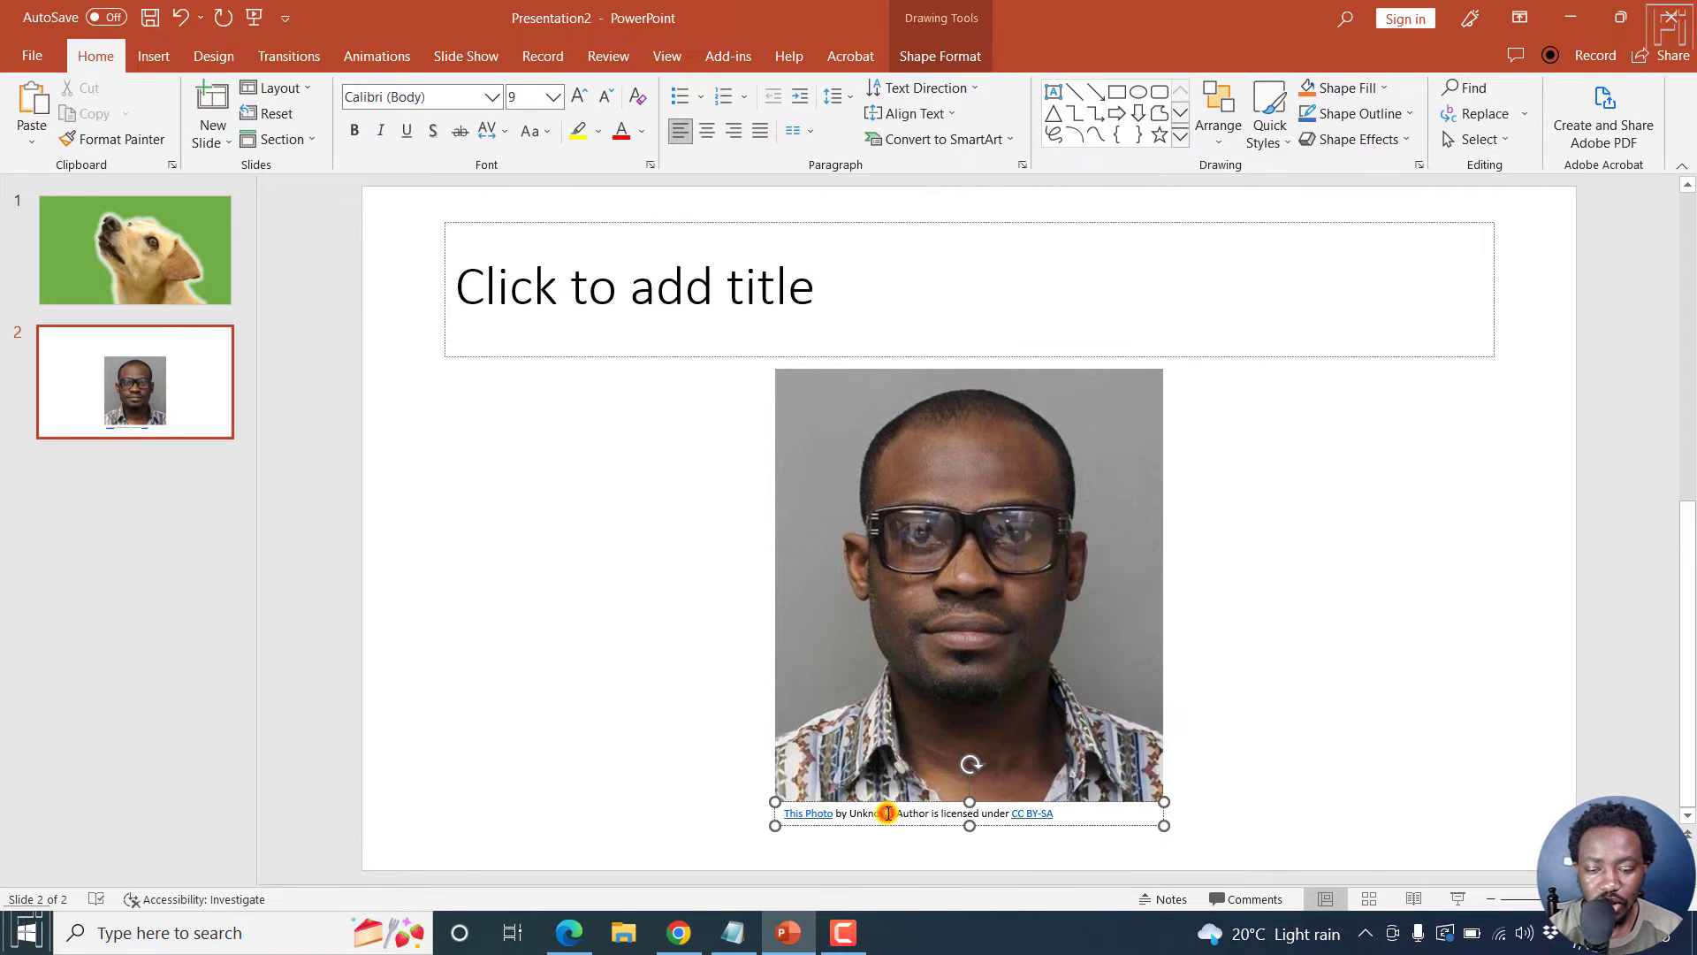
triple_click(888, 813)
key("Delete")
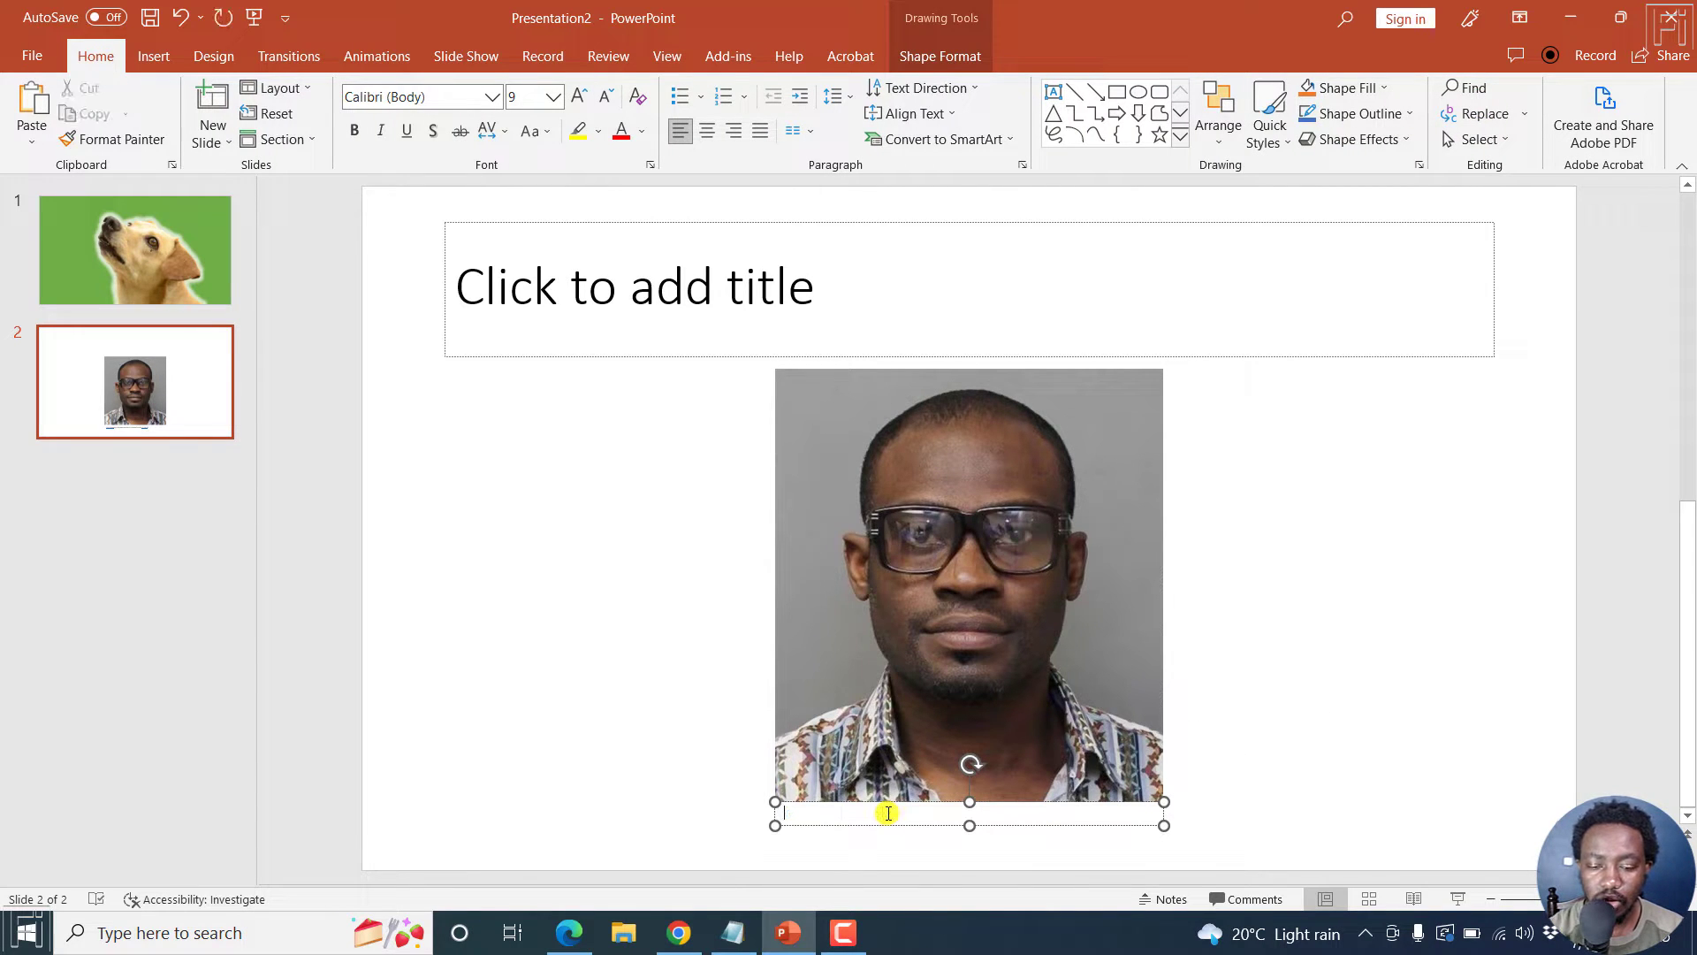
left_click(649, 617)
Clear the photo's automatic alt-text description, then reselect the photo.
left_click(869, 612)
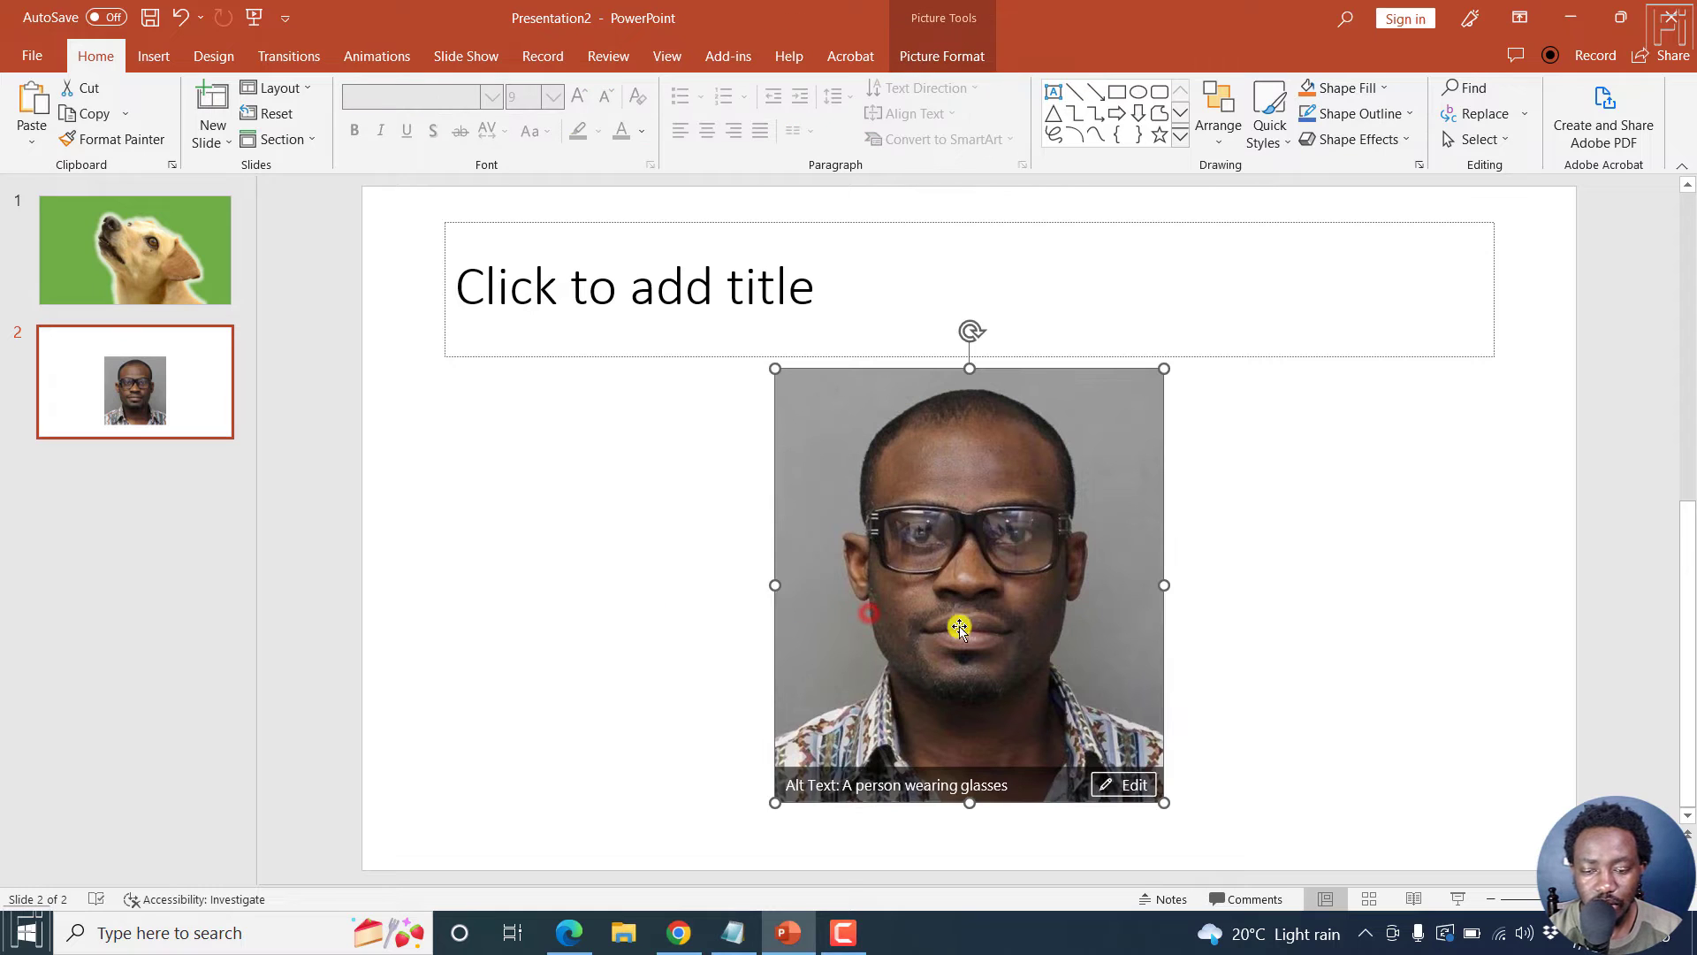
left_click(1123, 784)
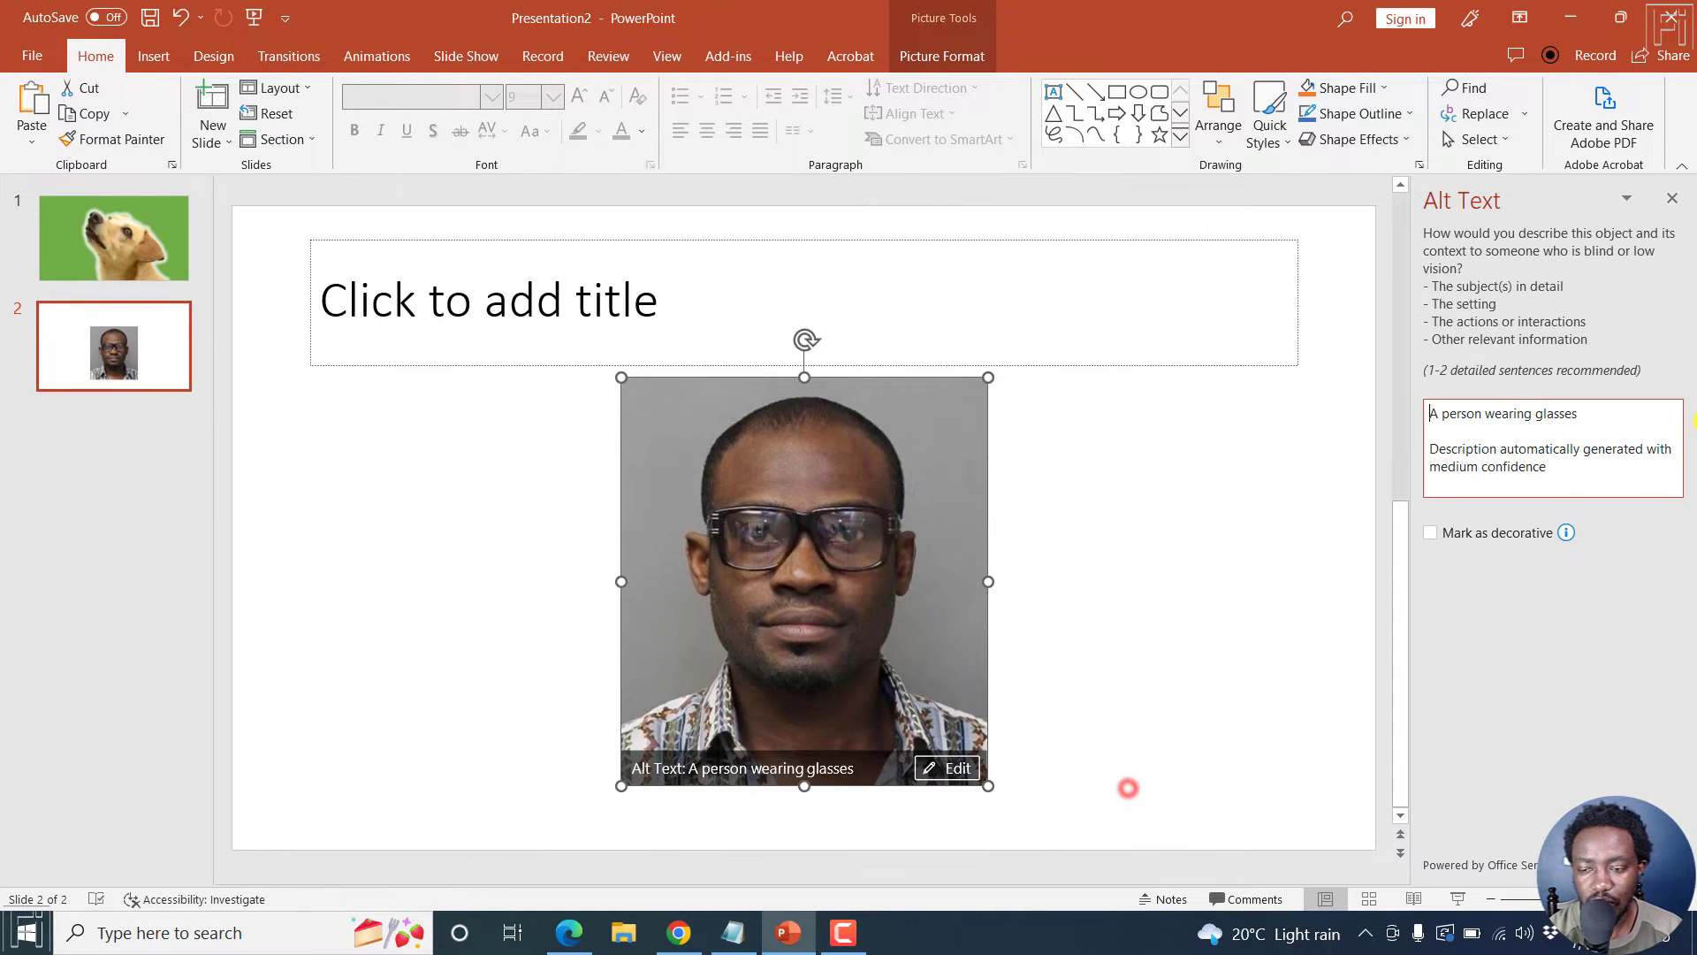
key("Delete")
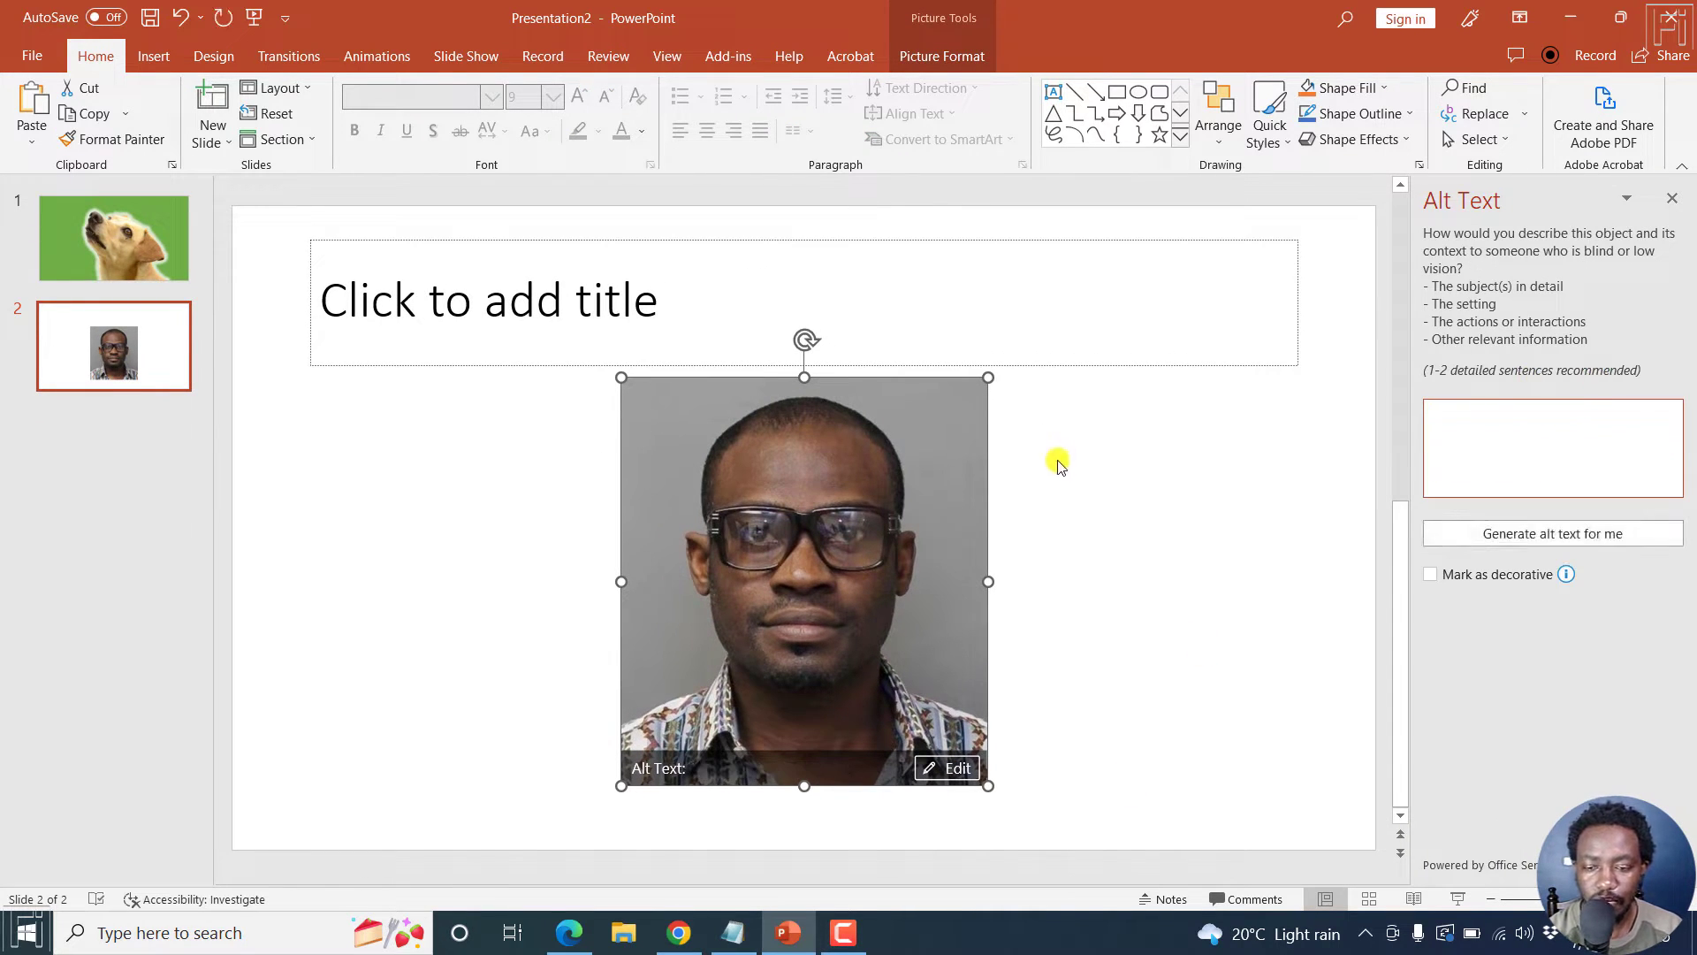
left_click(1057, 460)
left_click(937, 494)
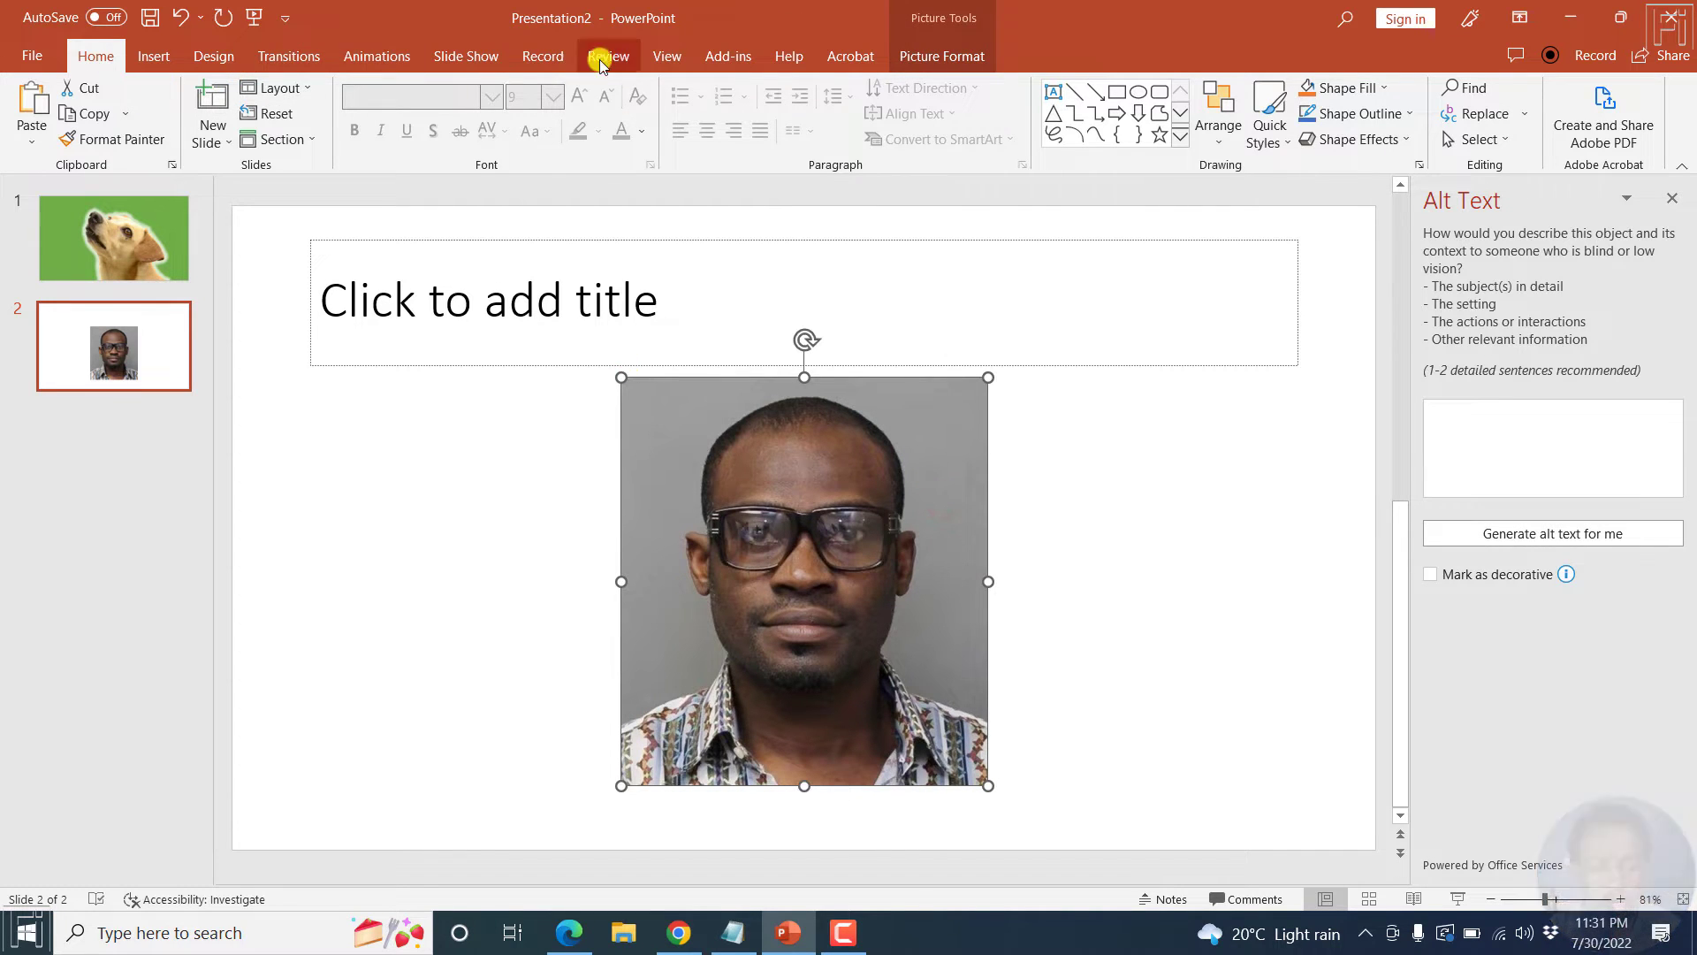
Start Remove Background on the photo and mark the top of the head to keep.
left_click(937, 58)
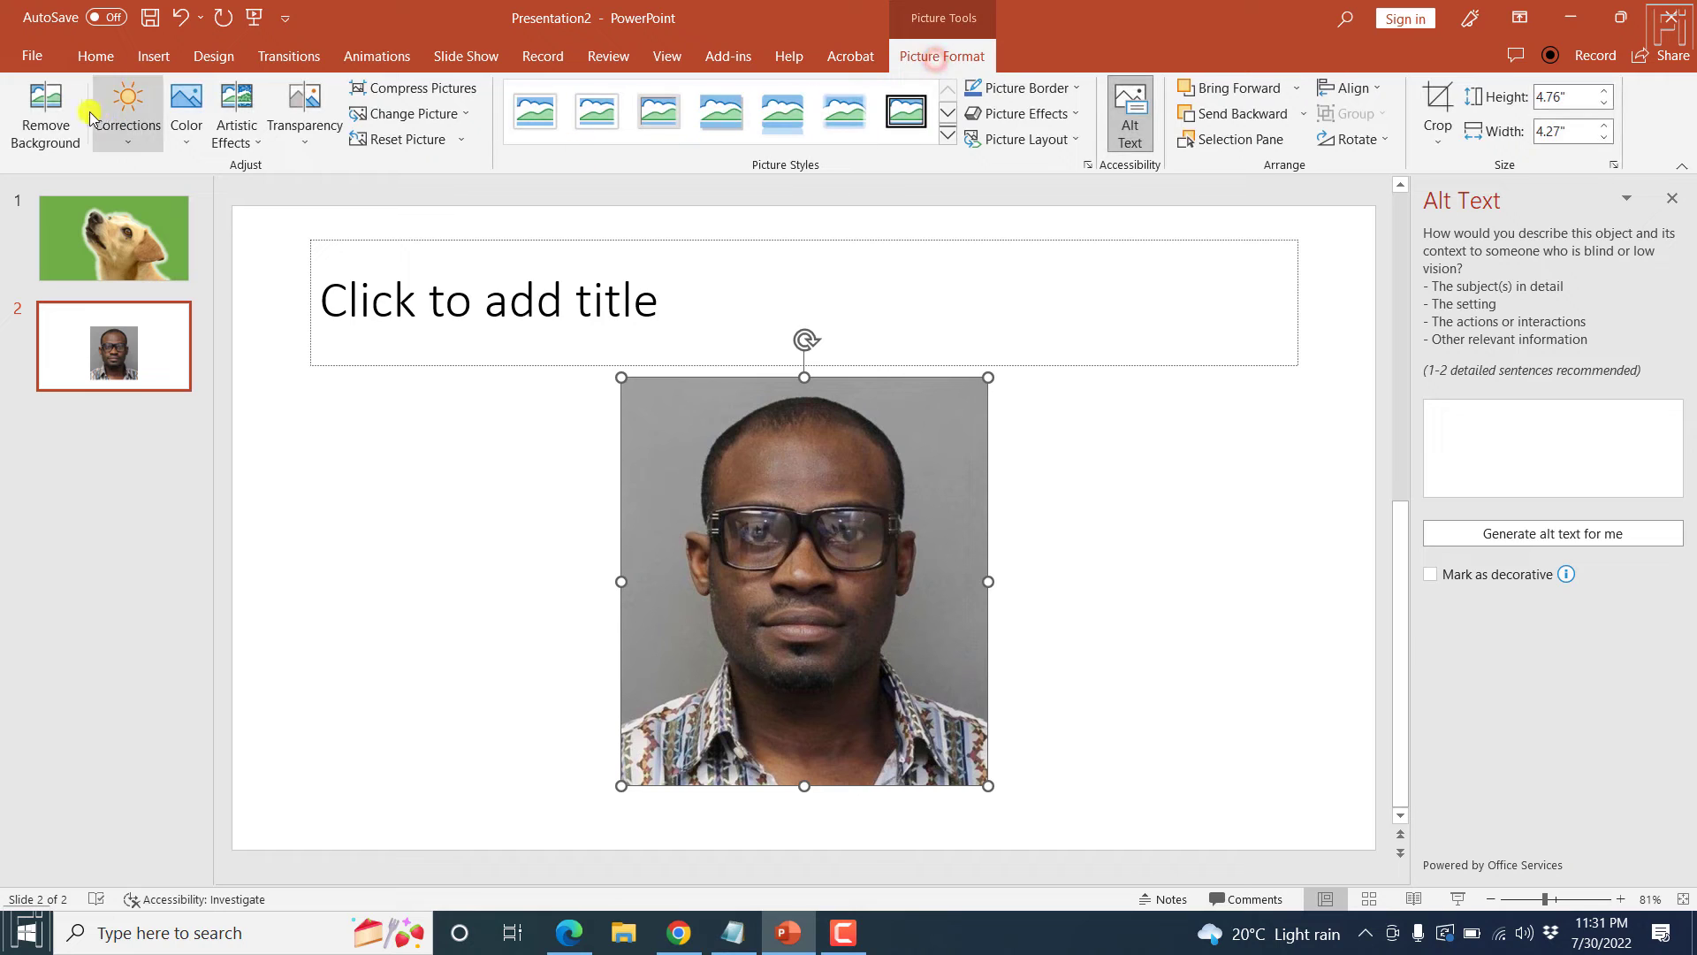
left_click(46, 110)
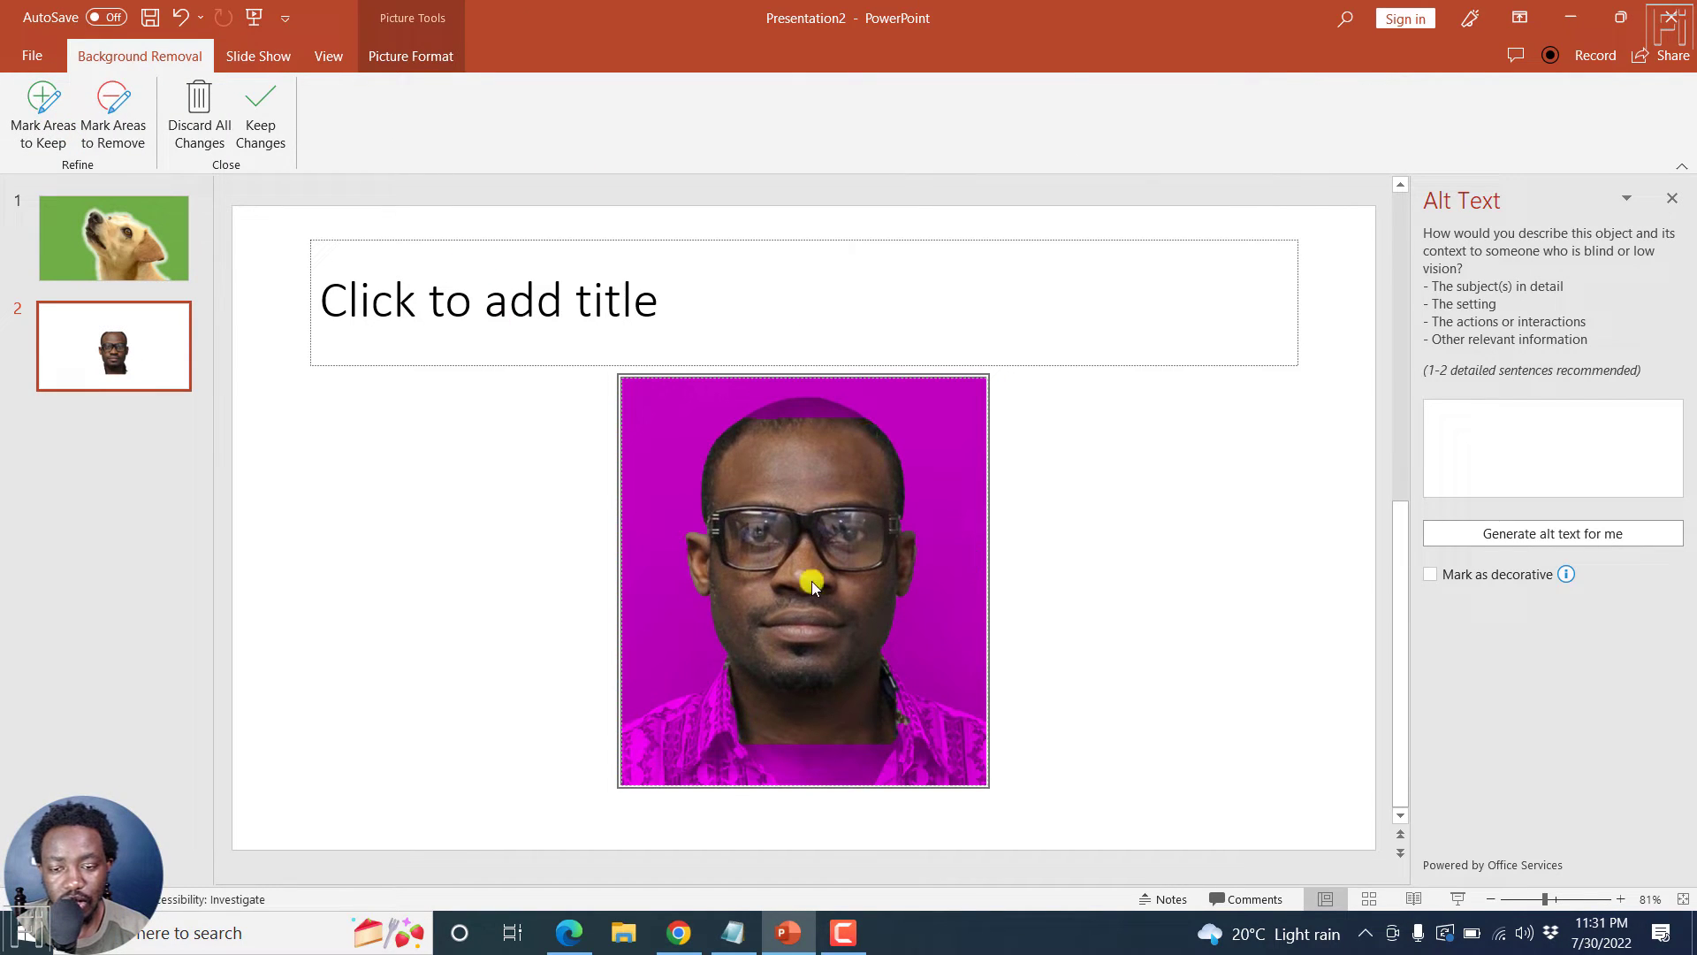
left_click(40, 124)
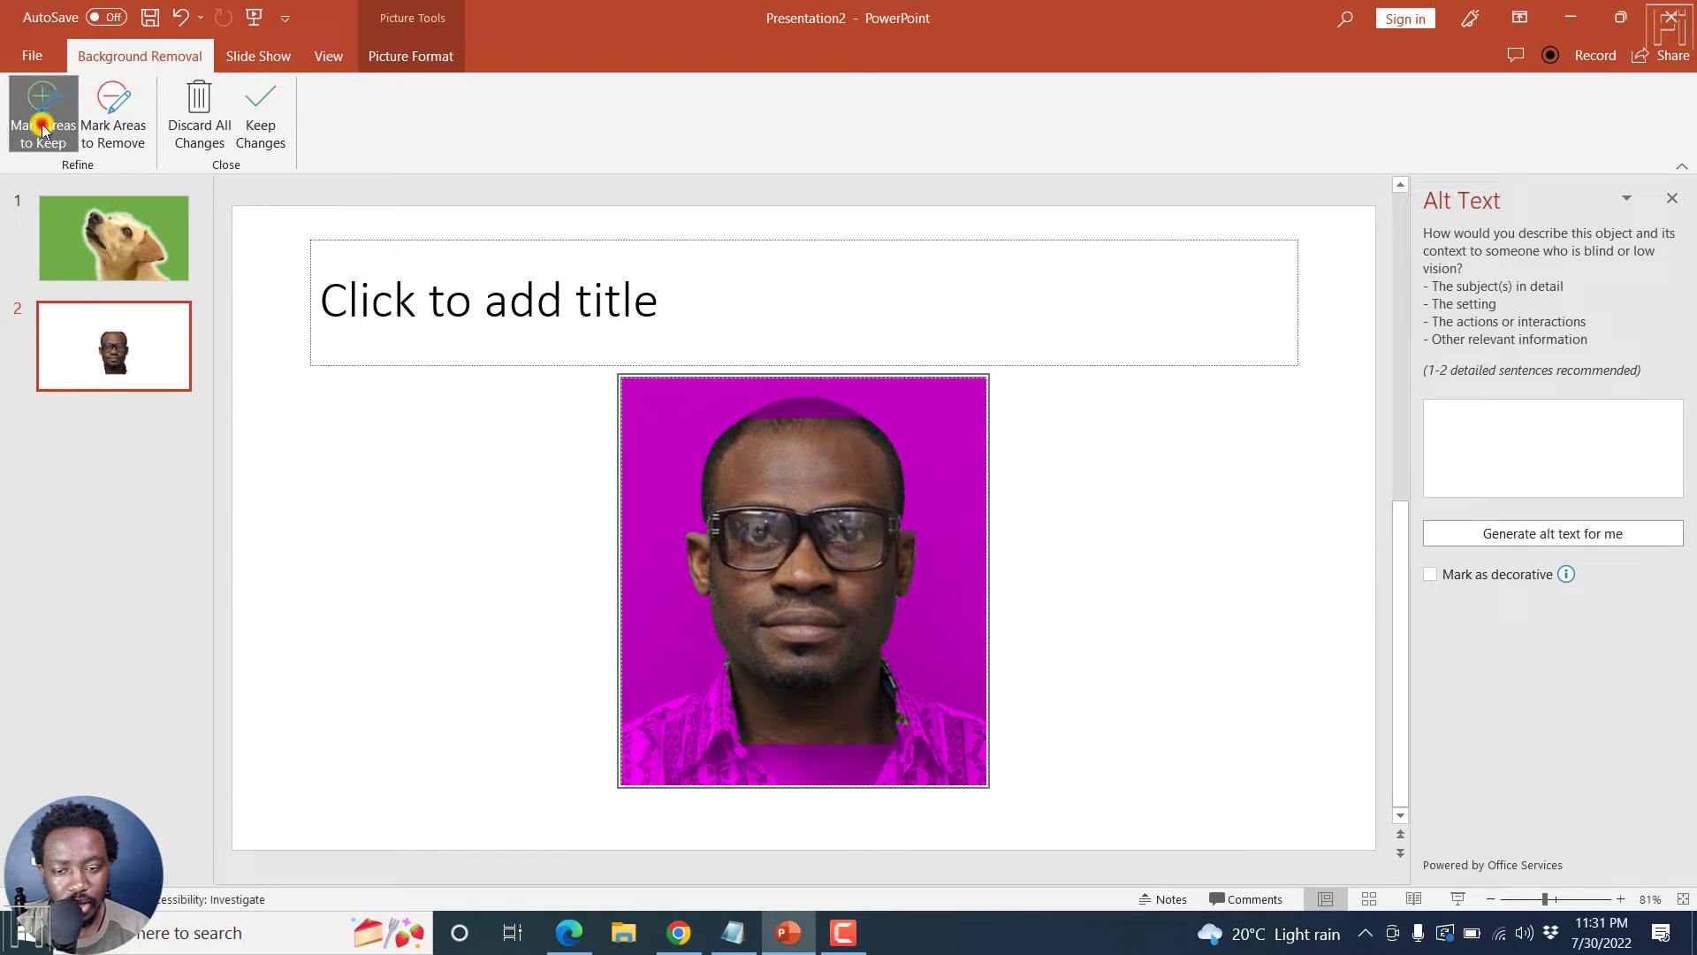
left_click(778, 407)
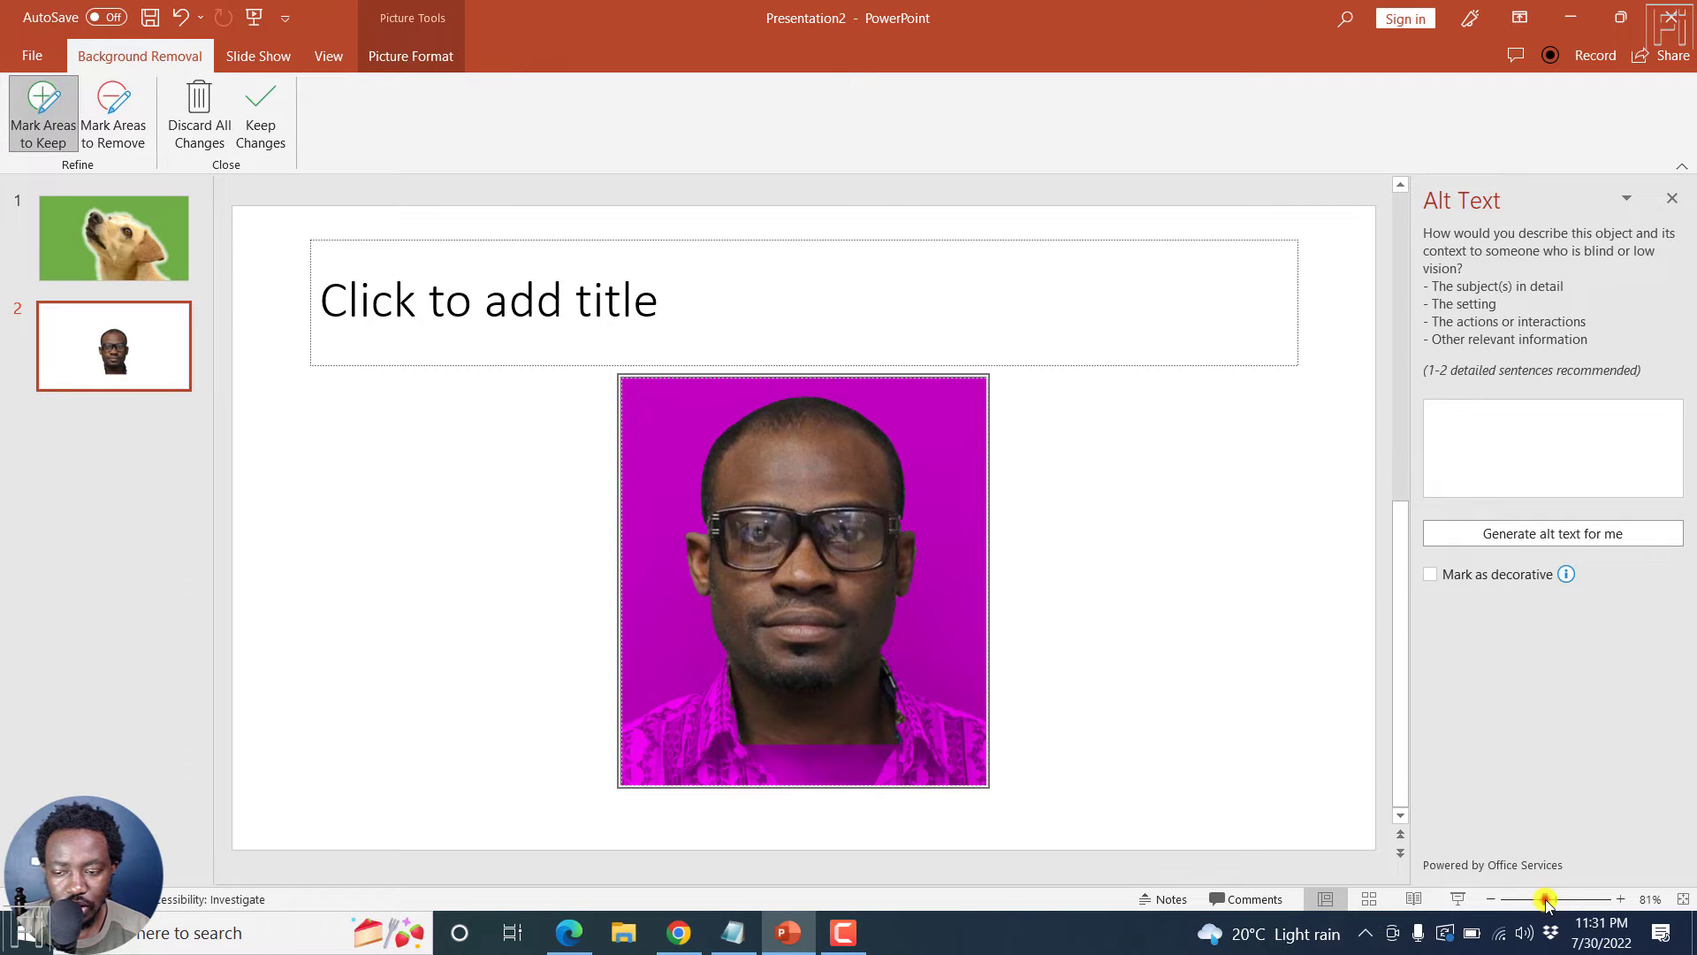
Mark the shirt collar, front, lower-right and left shoulder as areas to keep.
left_click_drag(1545, 900, 1555, 901)
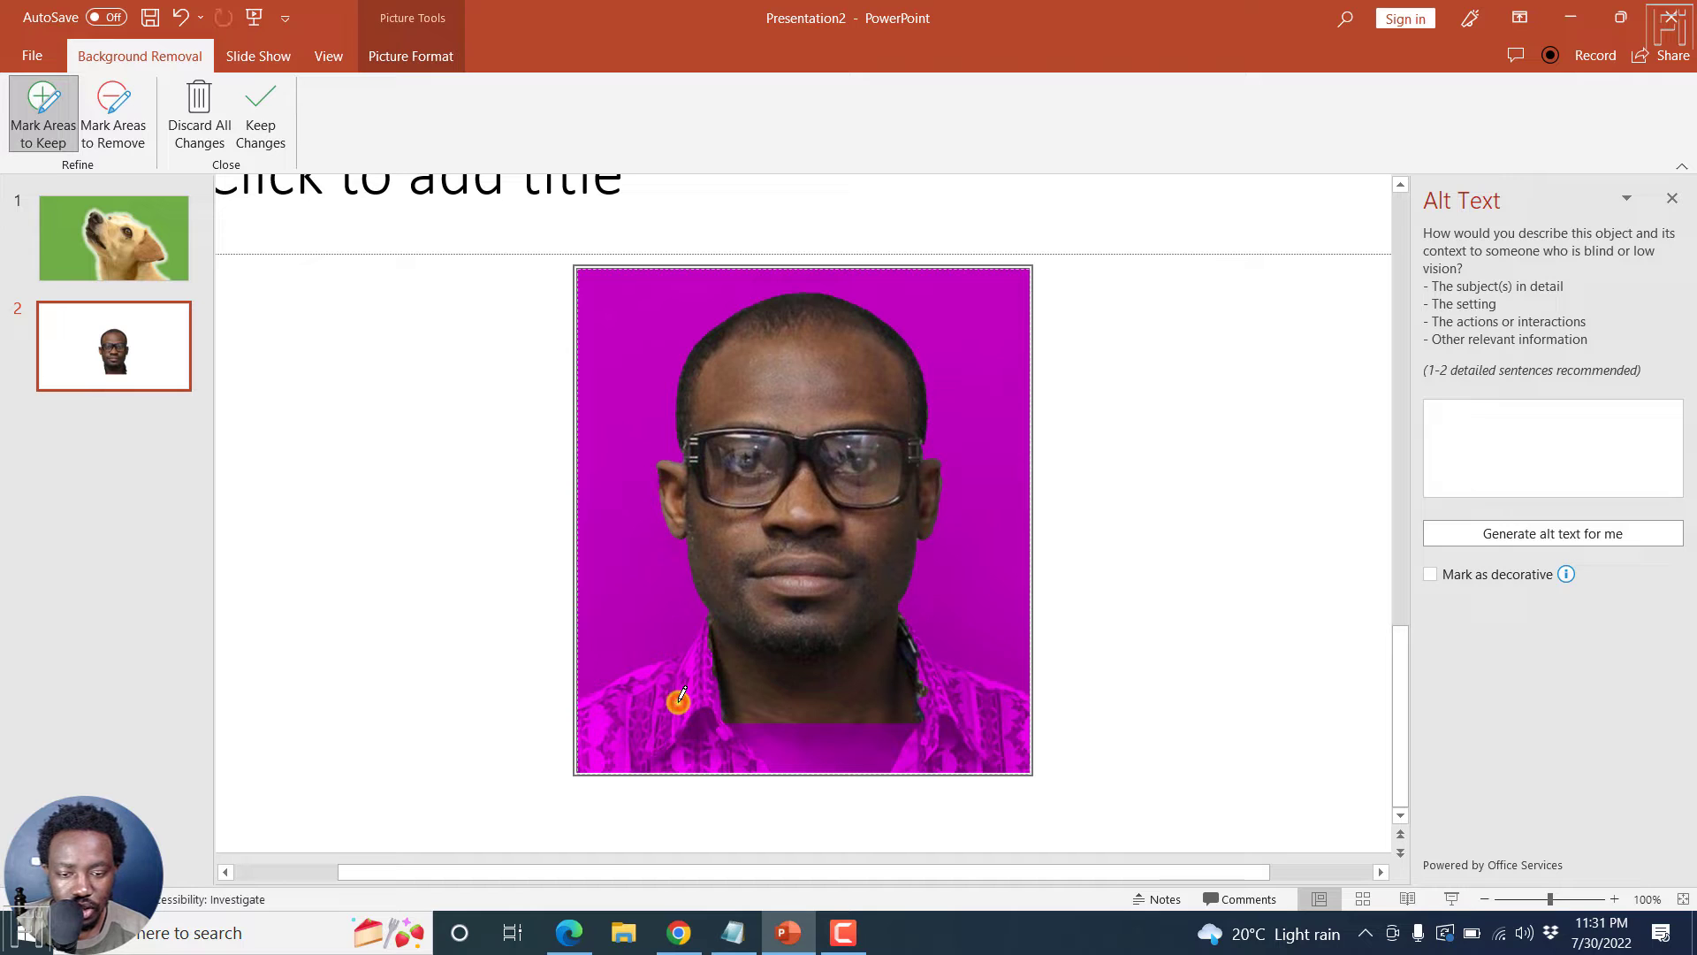
mouse_move(682, 698)
left_mouse_down()
mouse_move(693, 671)
mouse_move(628, 742)
left_mouse_up()
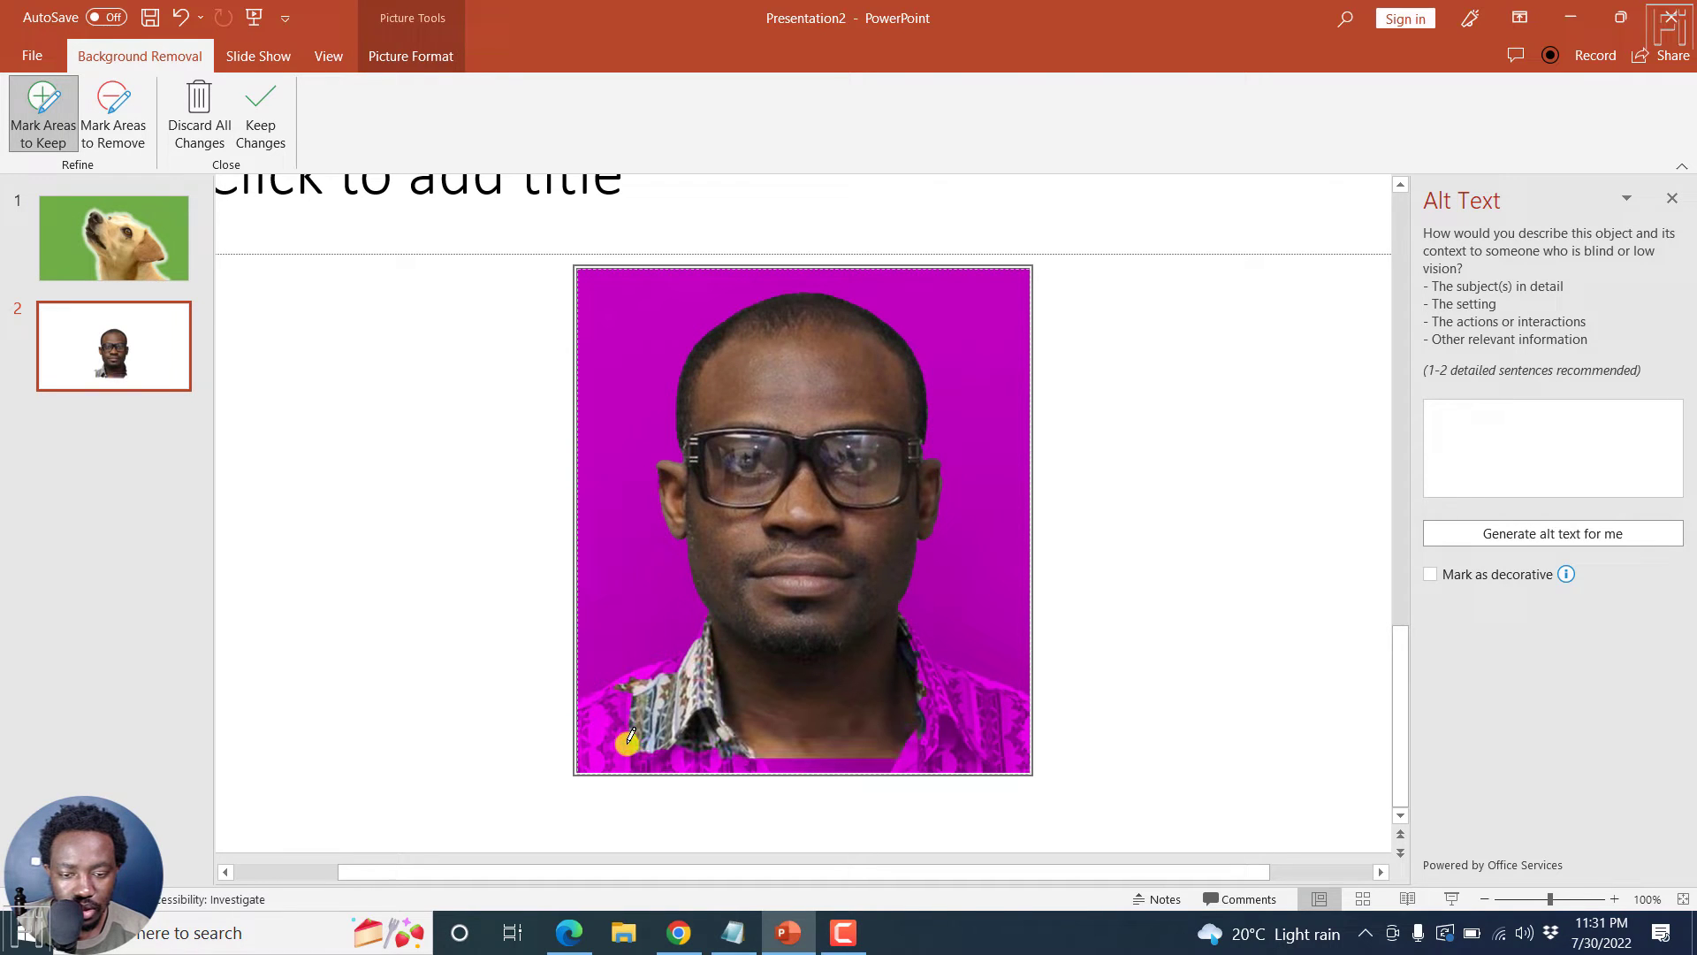
mouse_move(687, 659)
left_mouse_down()
mouse_move(618, 698)
mouse_move(597, 749)
mouse_move(627, 750)
left_mouse_up()
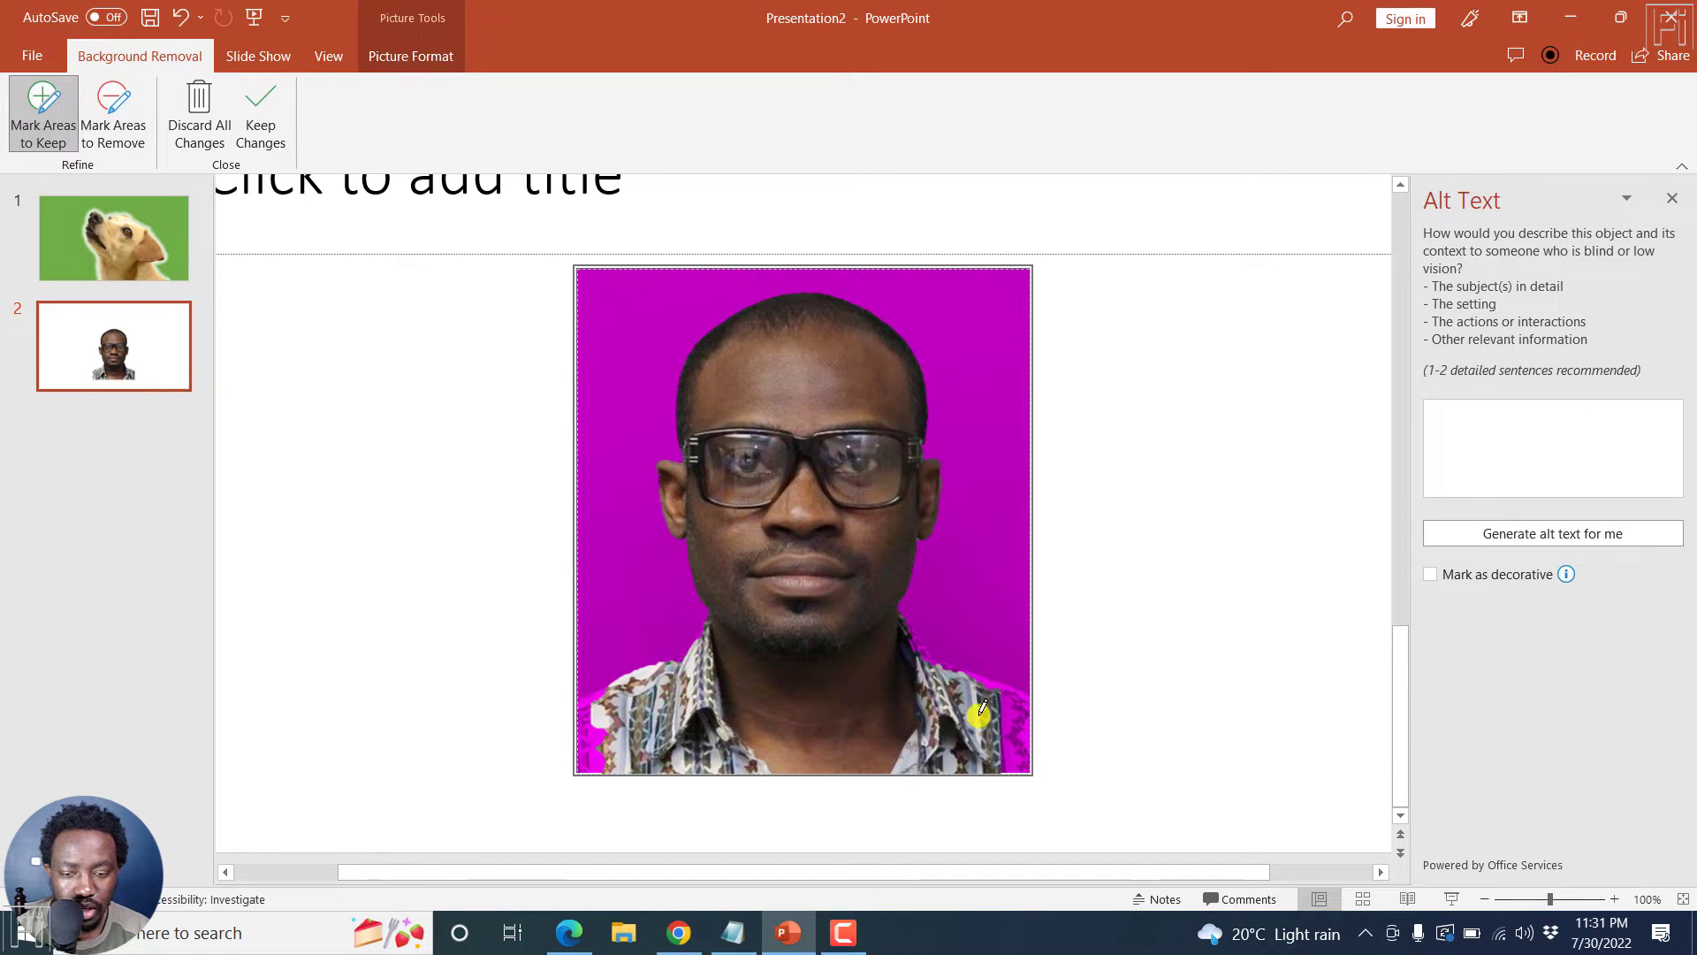
mouse_move(990, 679)
left_mouse_down()
mouse_move(1014, 694)
mouse_move(1019, 755)
left_mouse_up()
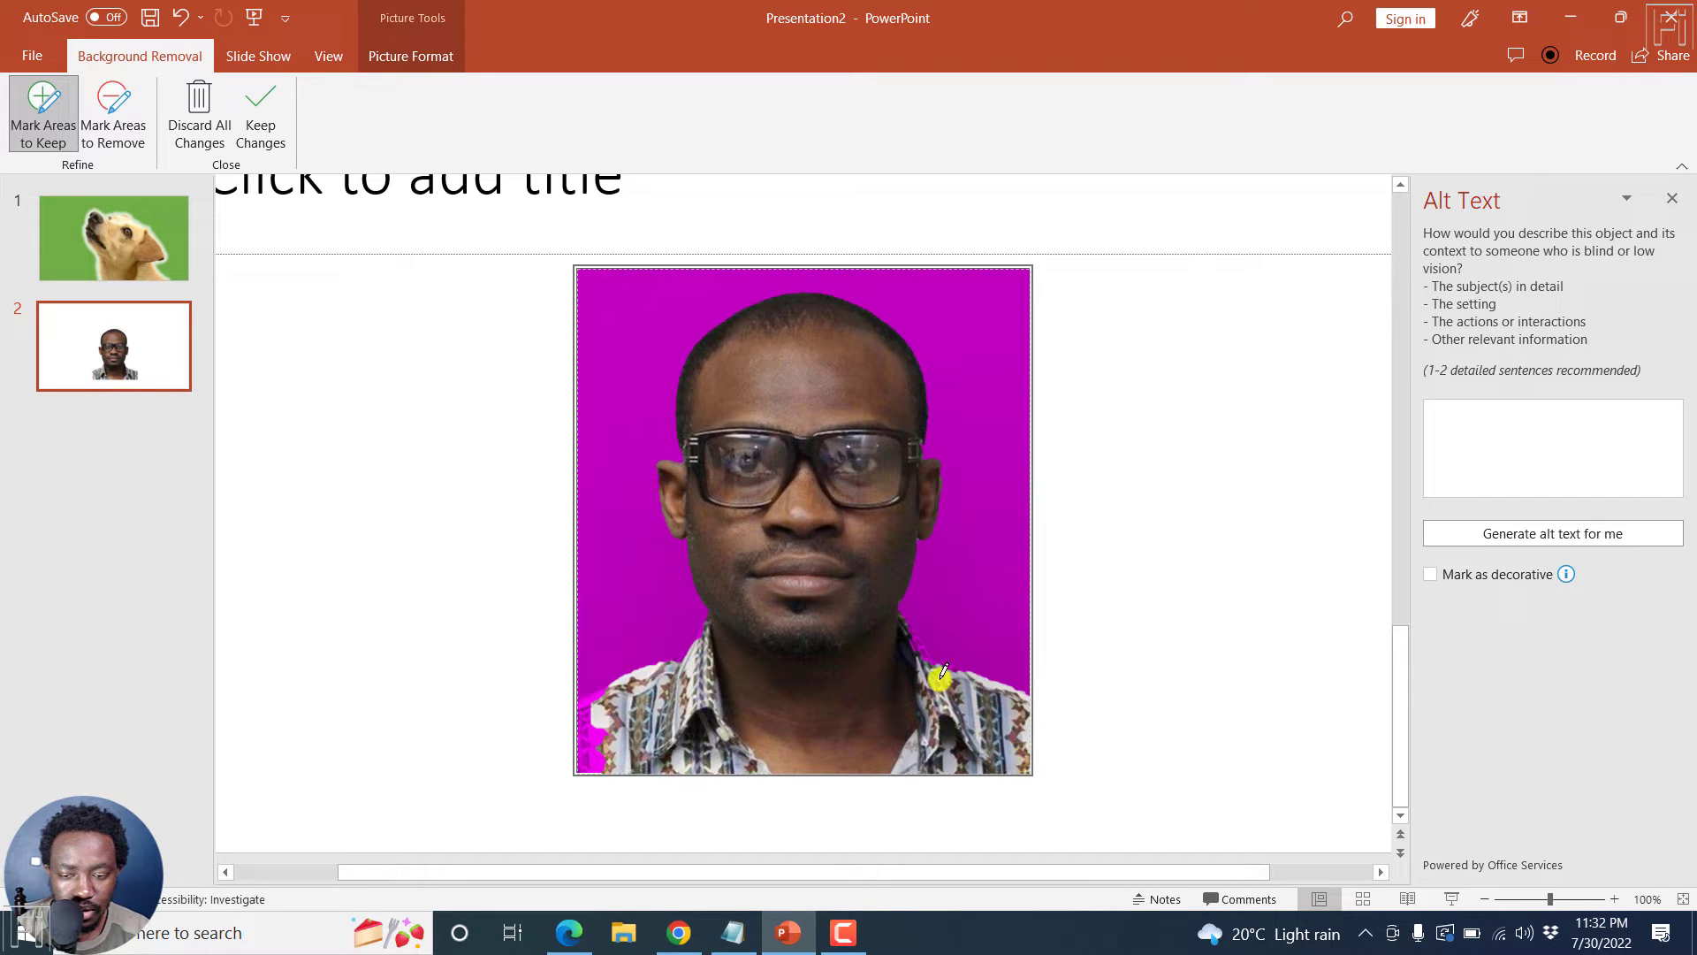
mouse_move(956, 665)
left_mouse_down()
mouse_move(928, 671)
mouse_move(909, 628)
left_mouse_up()
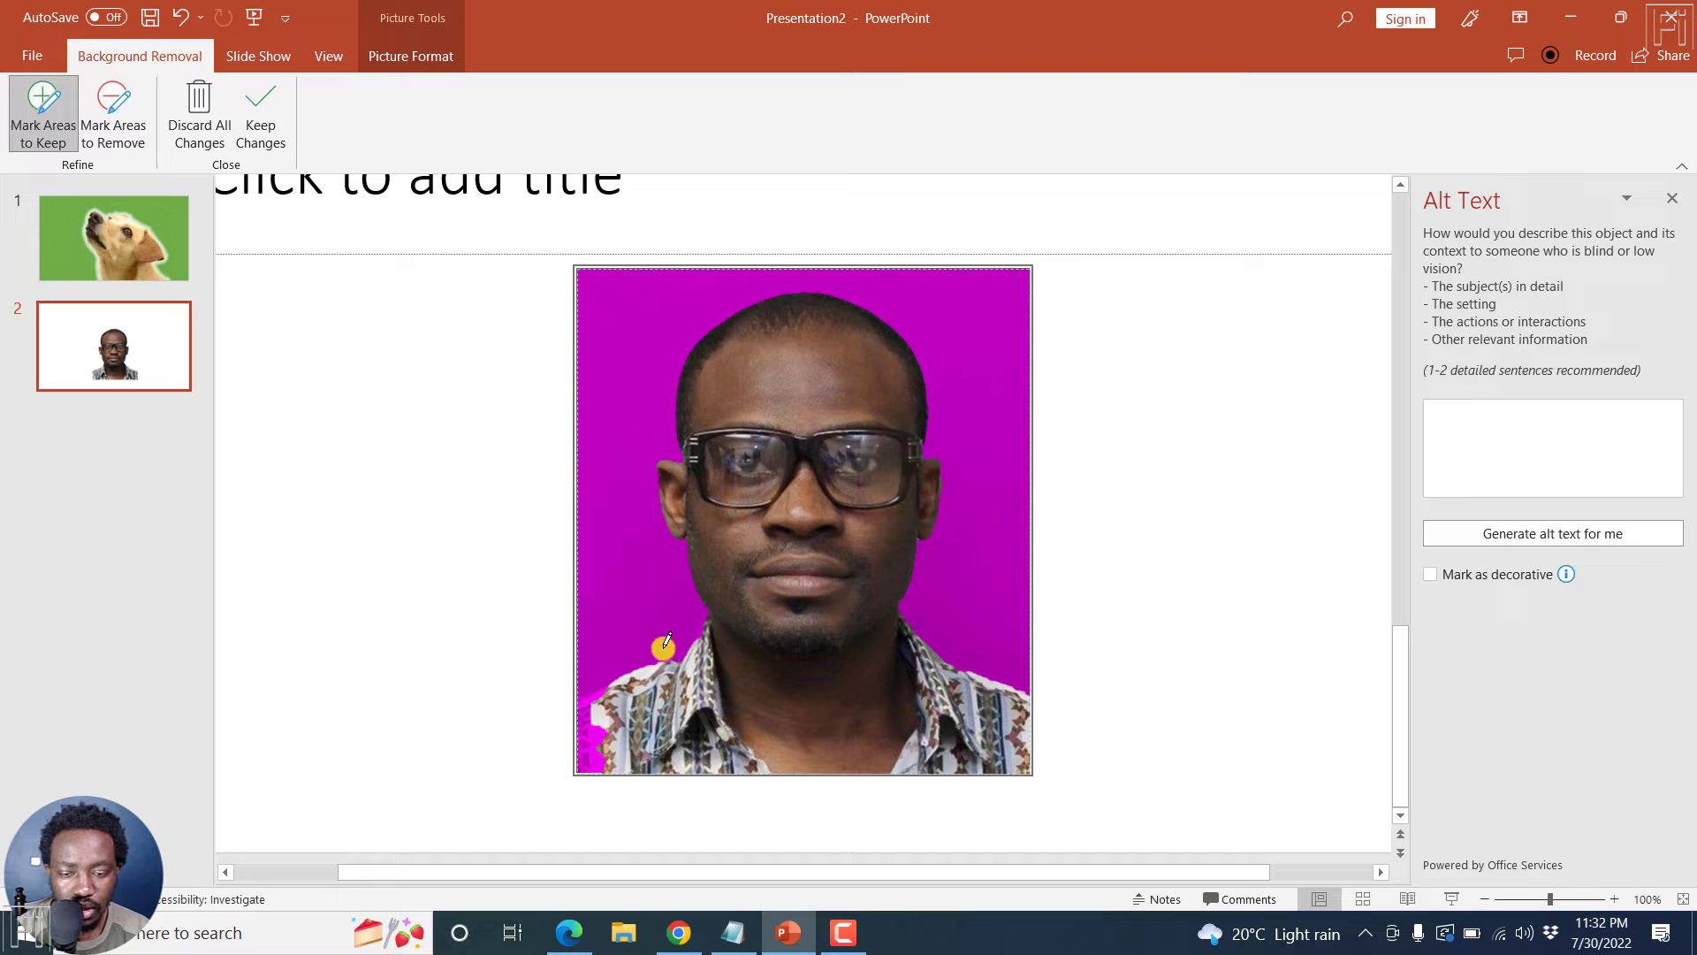
left_click_drag(590, 694, 588, 768)
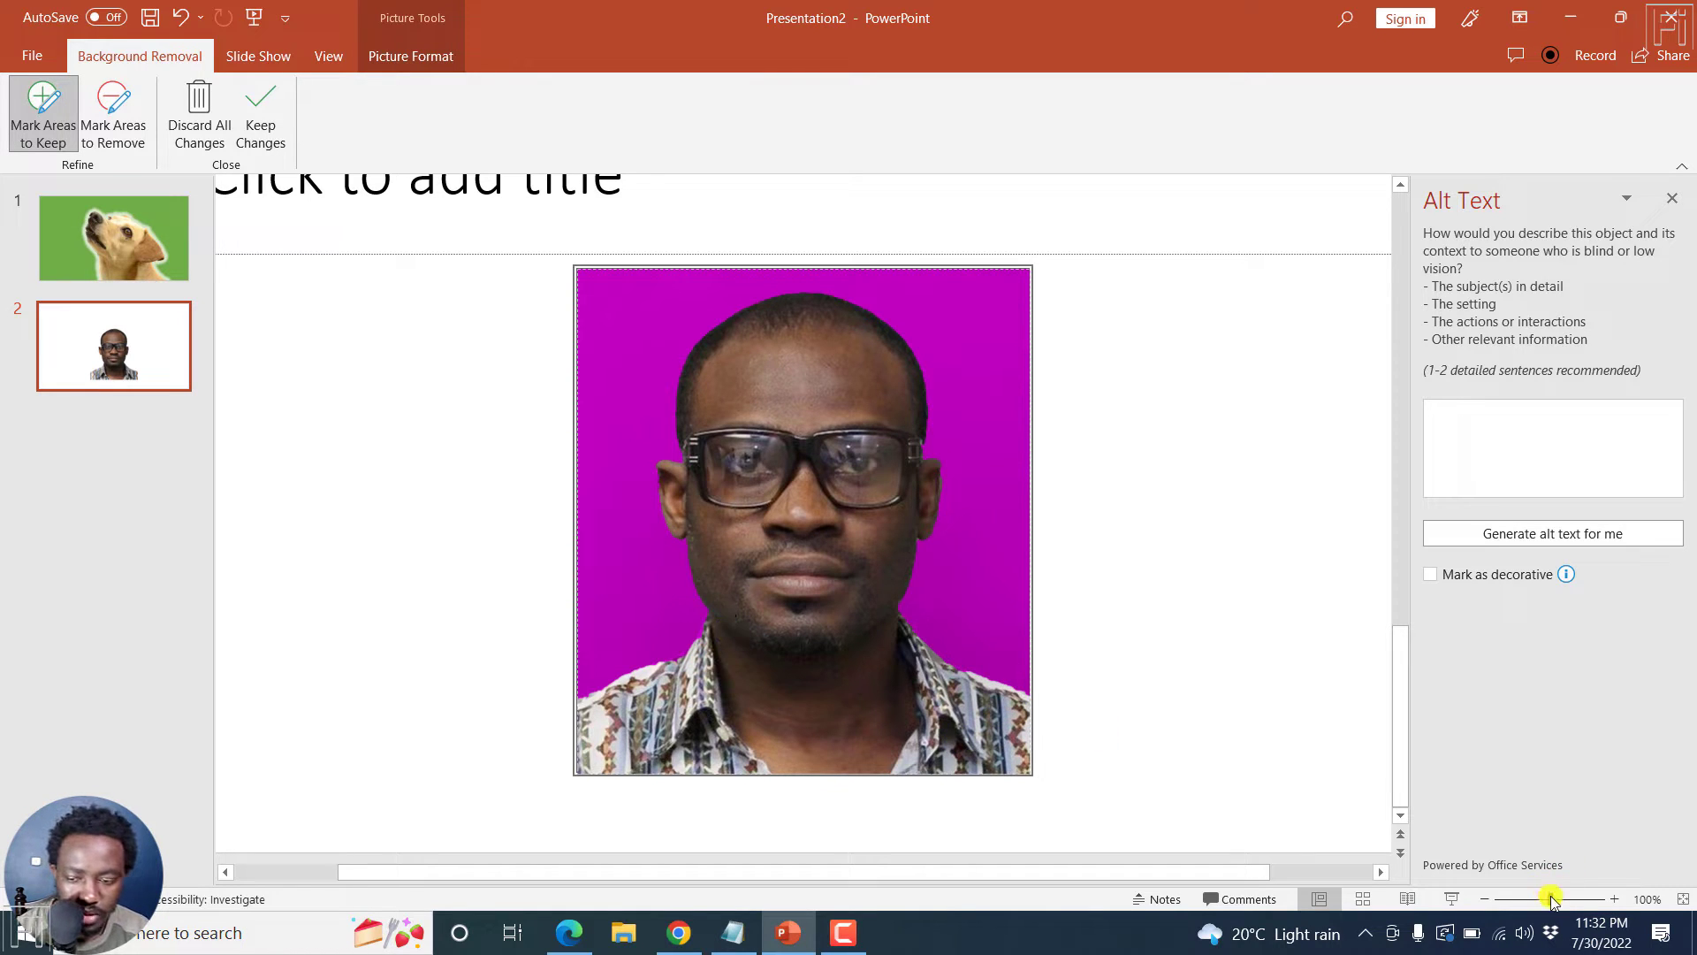
Zoom to 170%, mark both shirt shoulders and the collar edge to keep, then zoom back out.
left_click_drag(1547, 903, 1564, 906)
left_click_drag(1406, 626, 1407, 671)
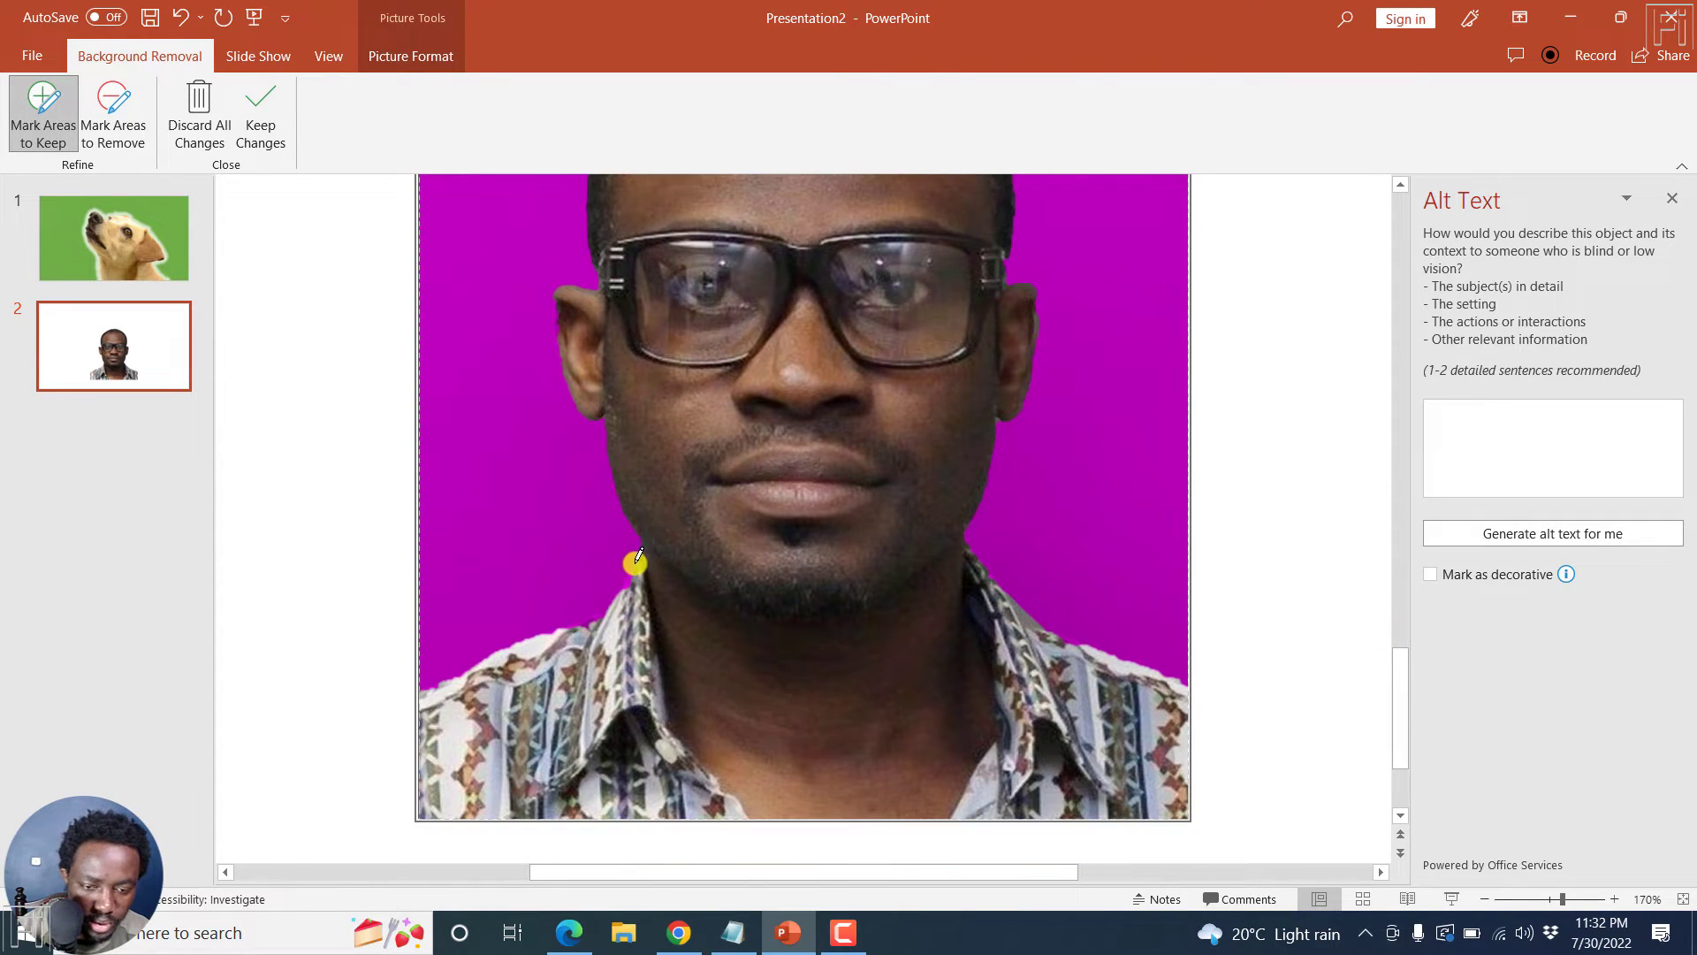
left_click_drag(633, 574, 581, 618)
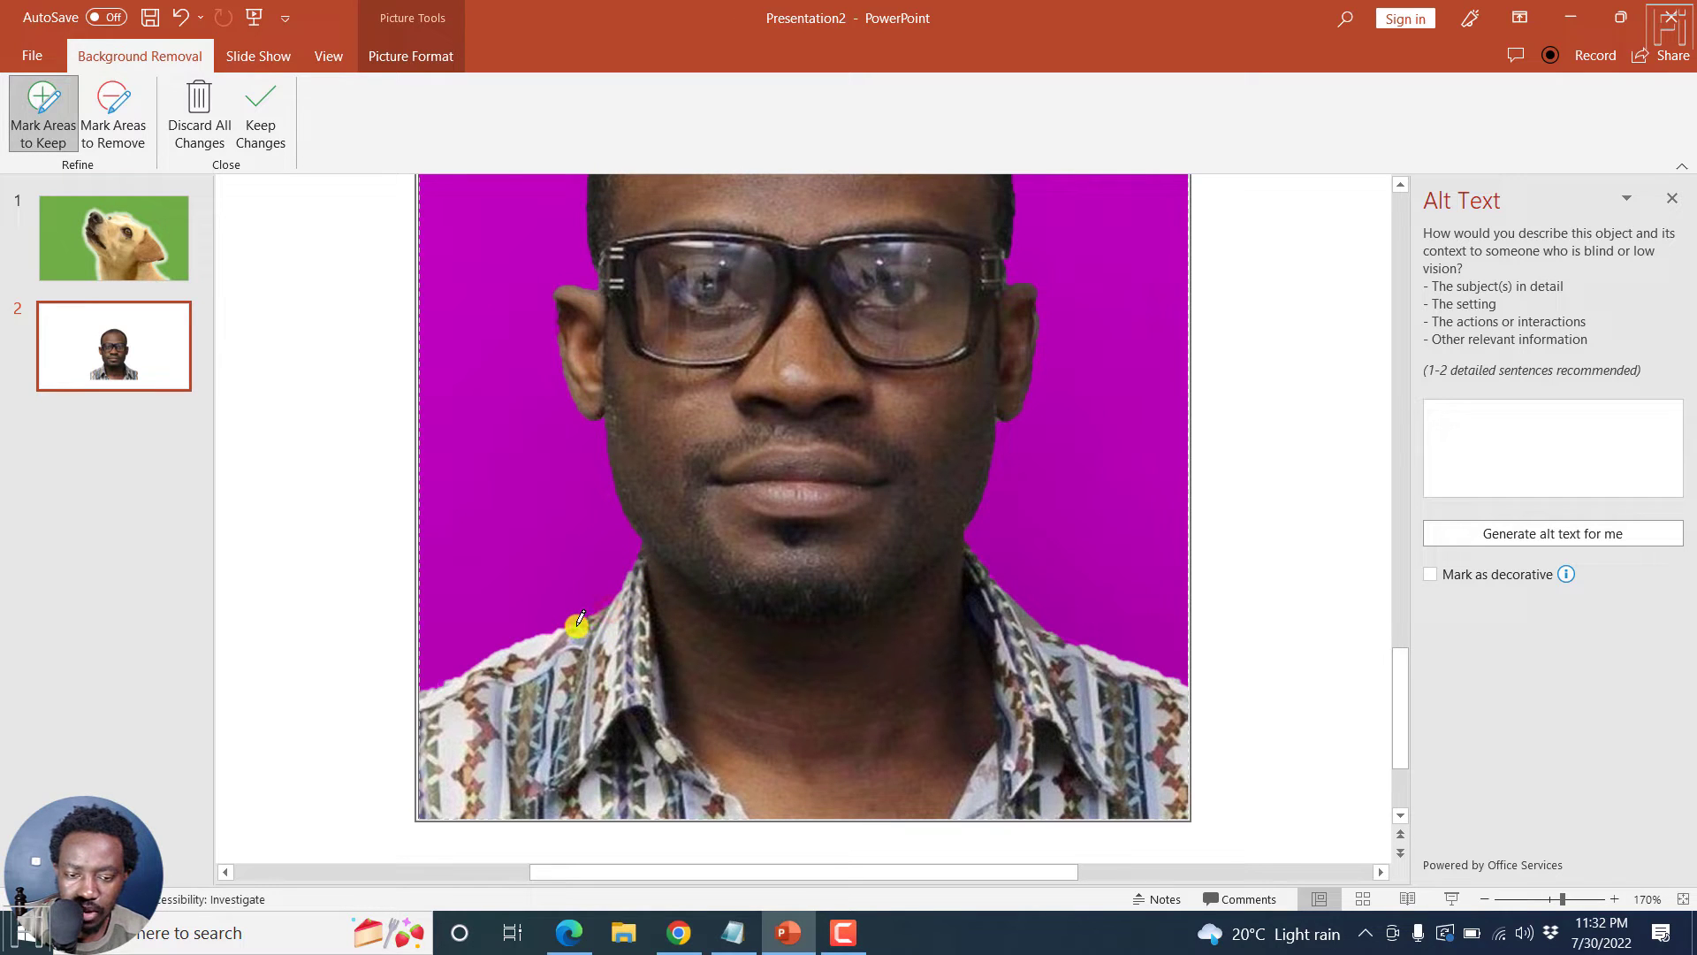
left_click(442, 683)
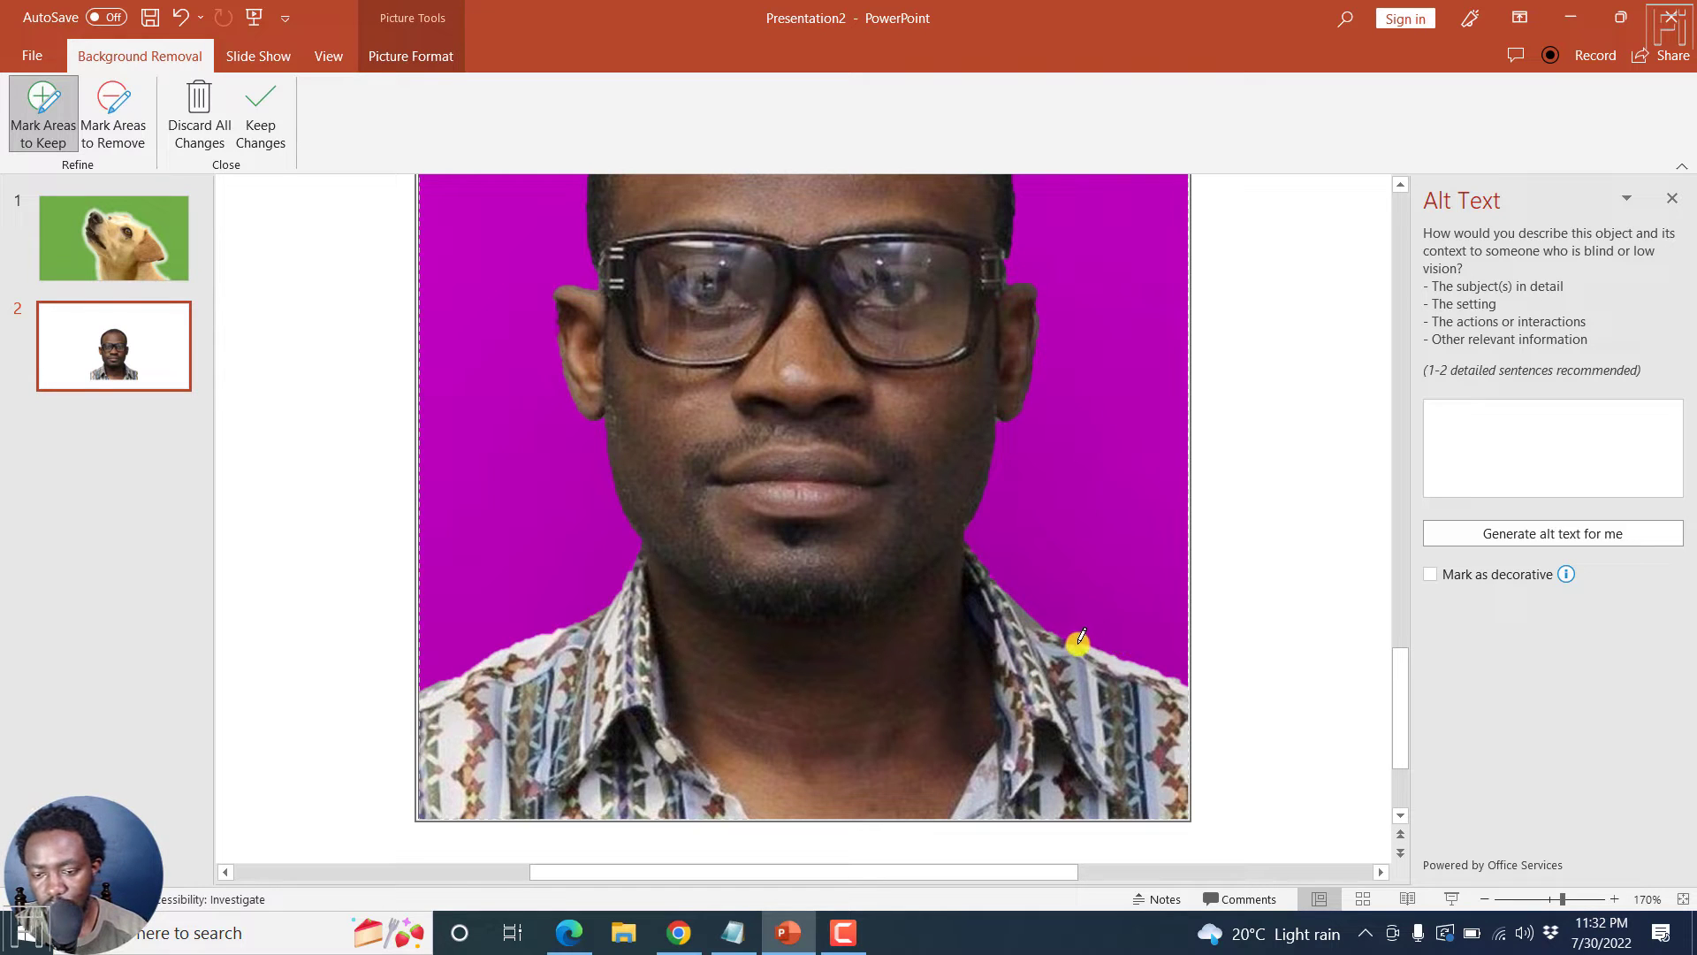
left_click_drag(1074, 643, 1037, 631)
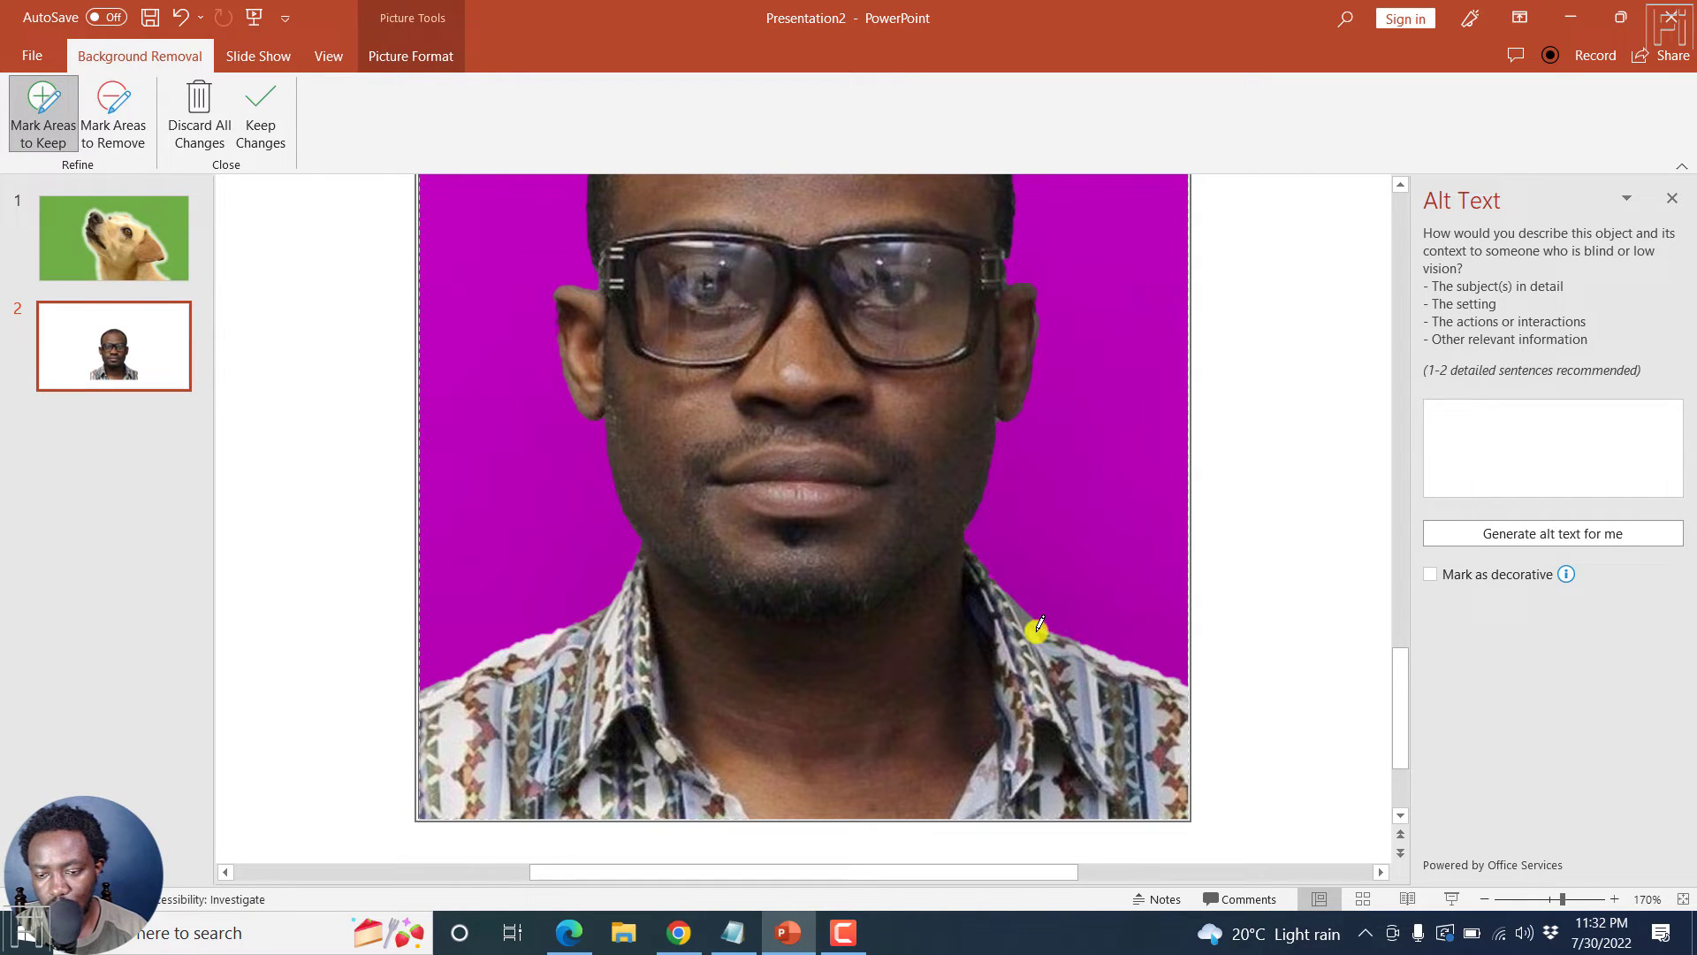
mouse_move(985, 568)
left_mouse_down()
mouse_move(992, 581)
mouse_move(970, 530)
left_mouse_up()
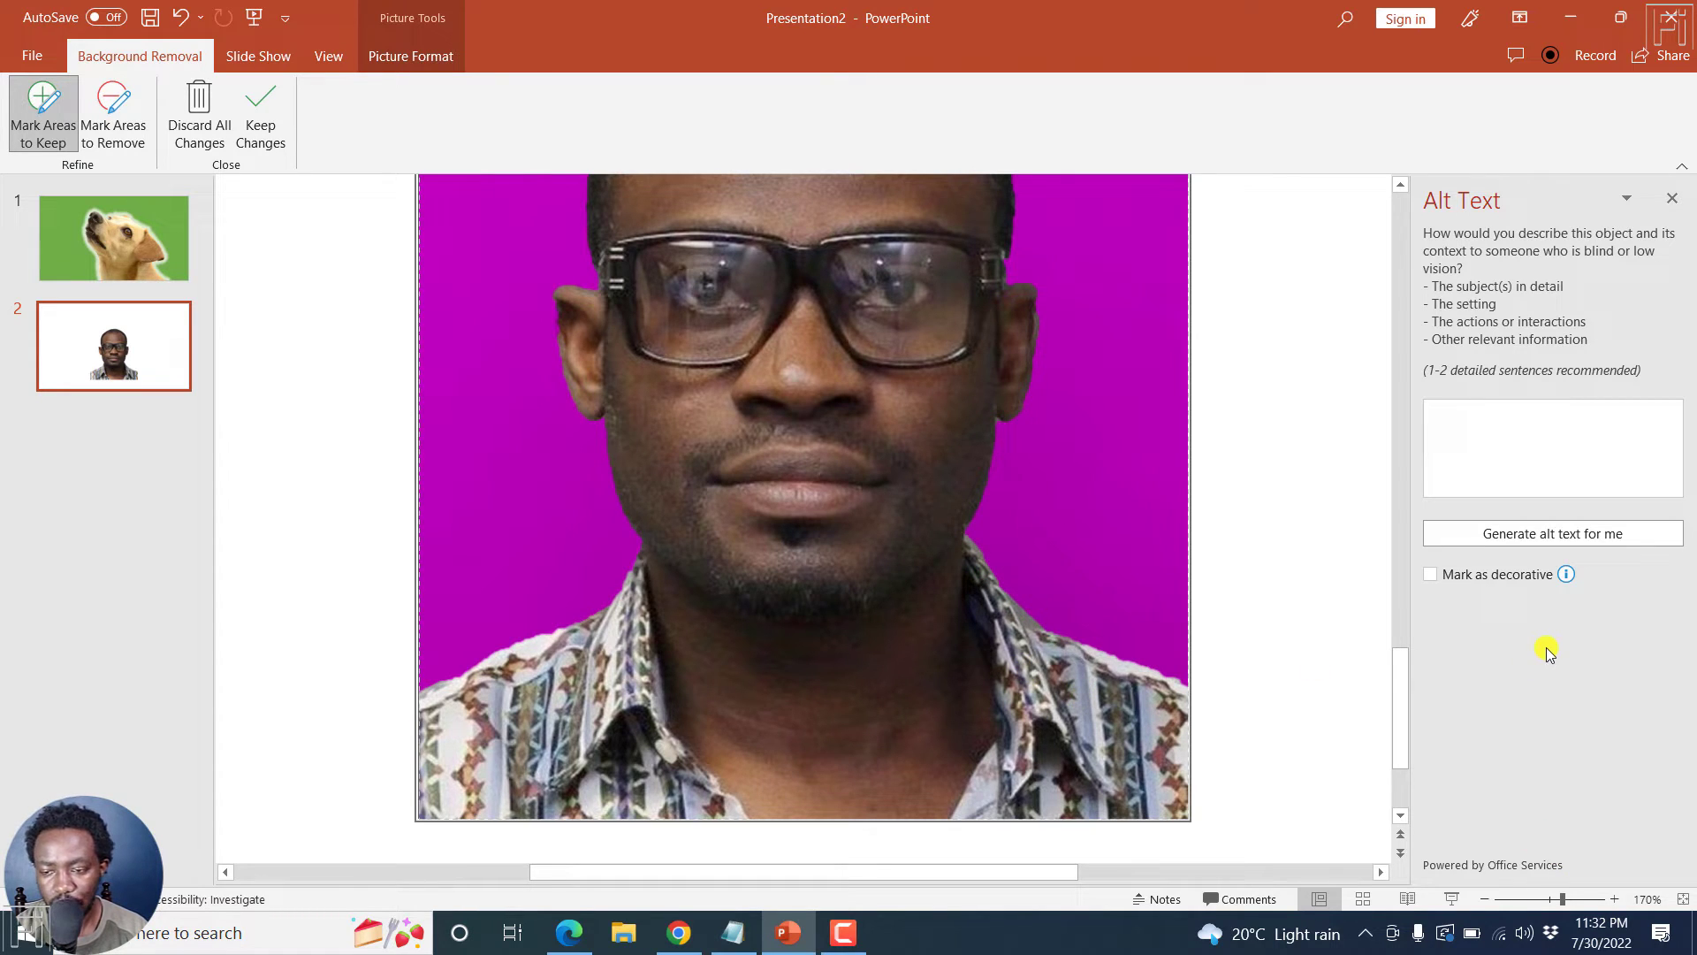
left_click(1485, 899)
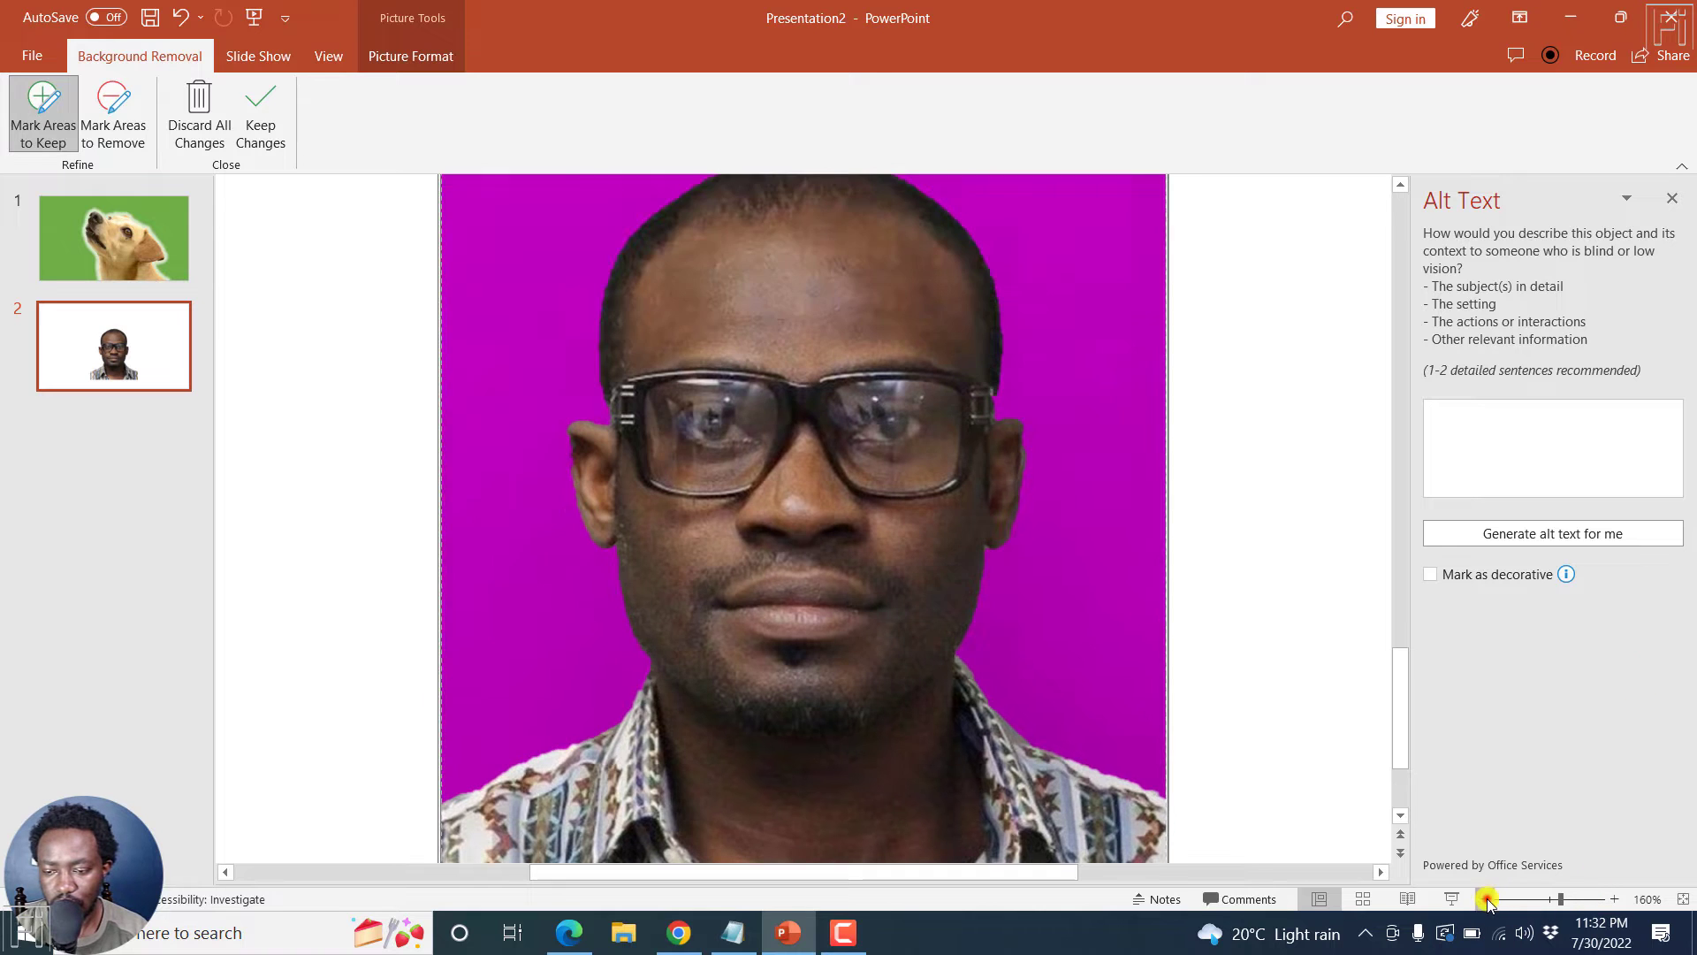
left_click(1485, 898)
left_click(1487, 899)
left_click(1487, 900)
left_click(1486, 900)
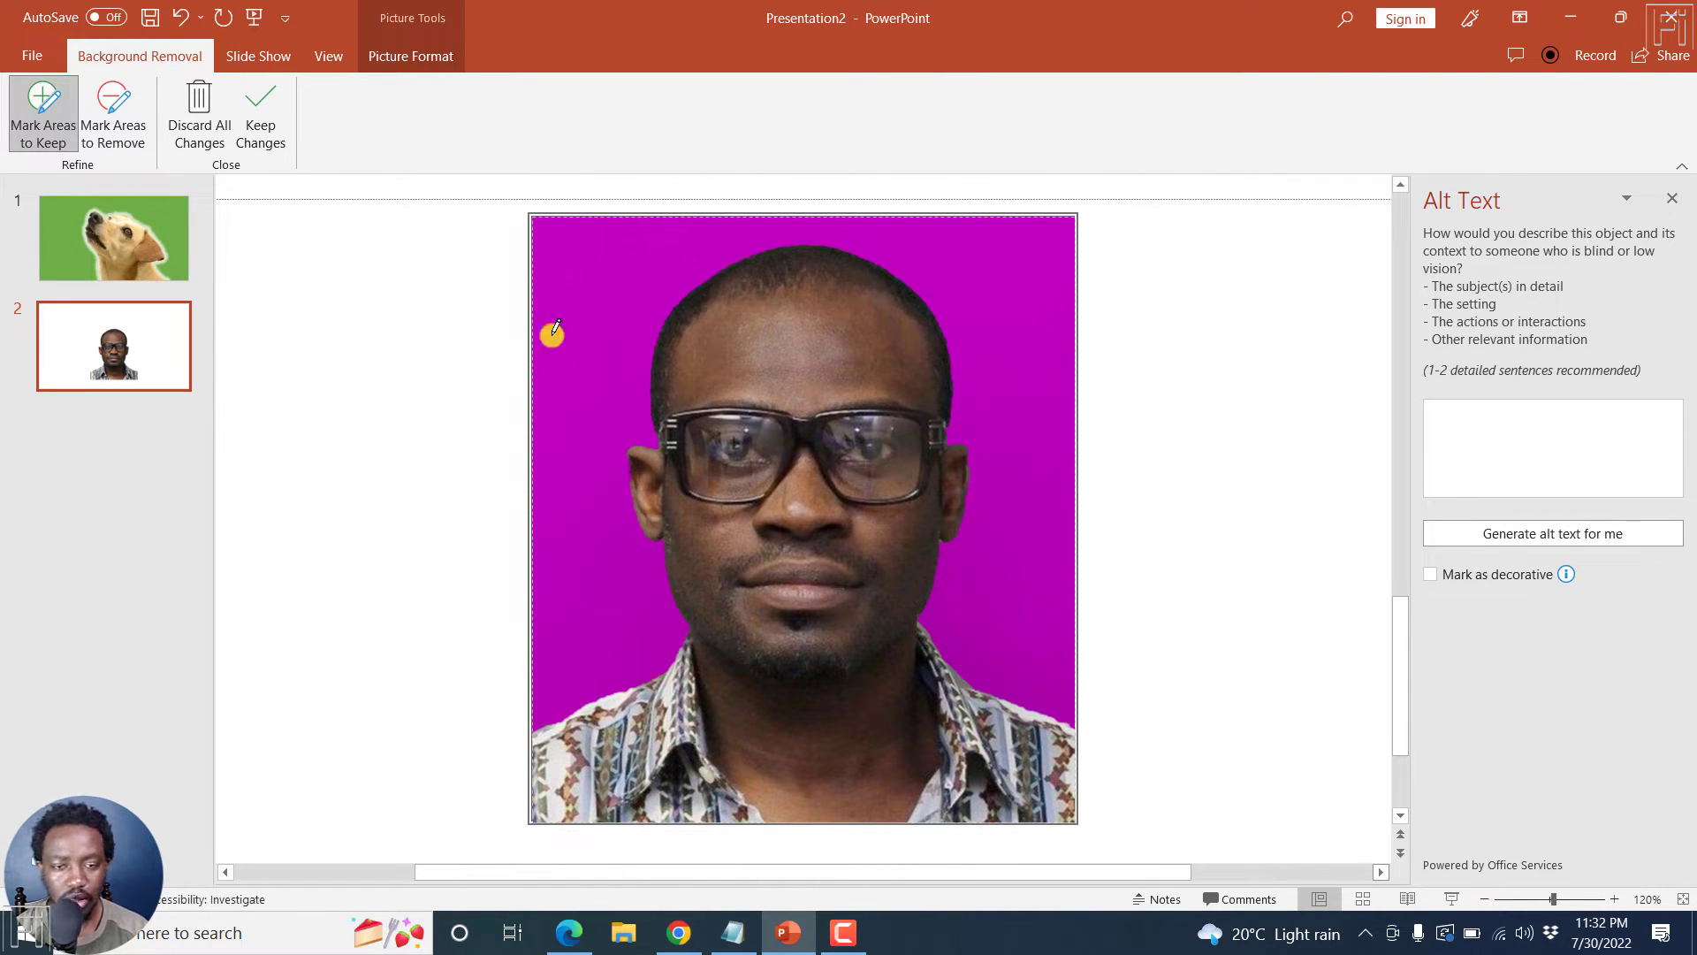
Apply the background removal, test and undo a keep mark near the glasses, and close the Alt Text pane.
left_click(260, 119)
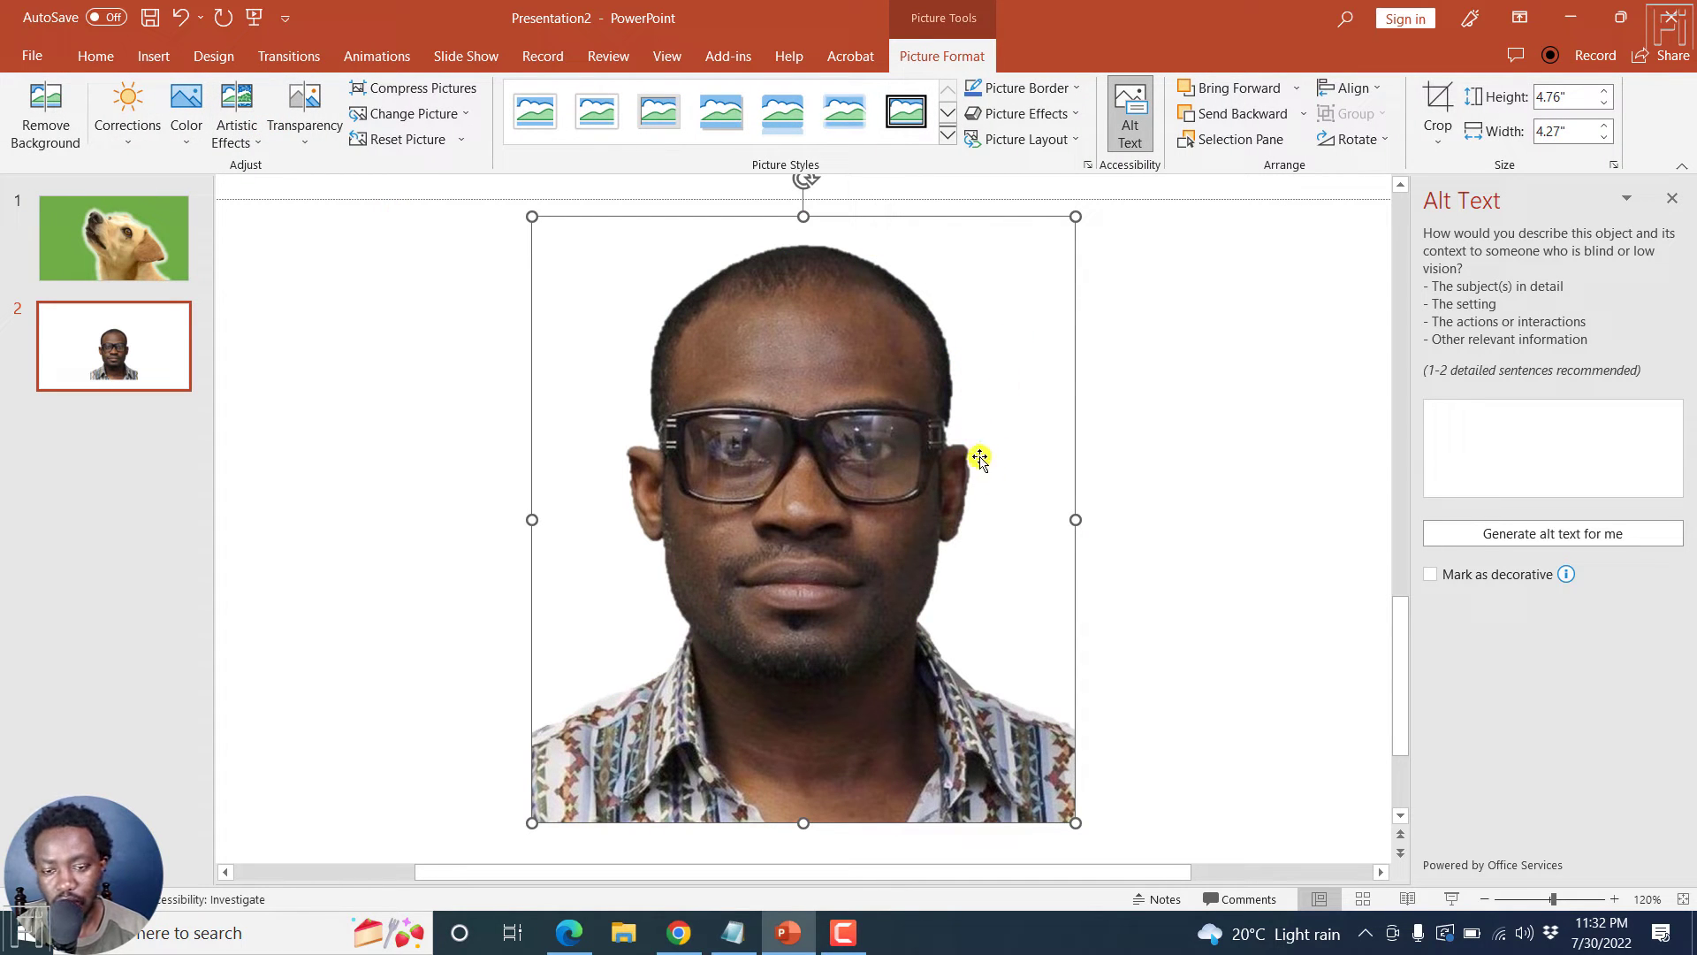
left_click(53, 128)
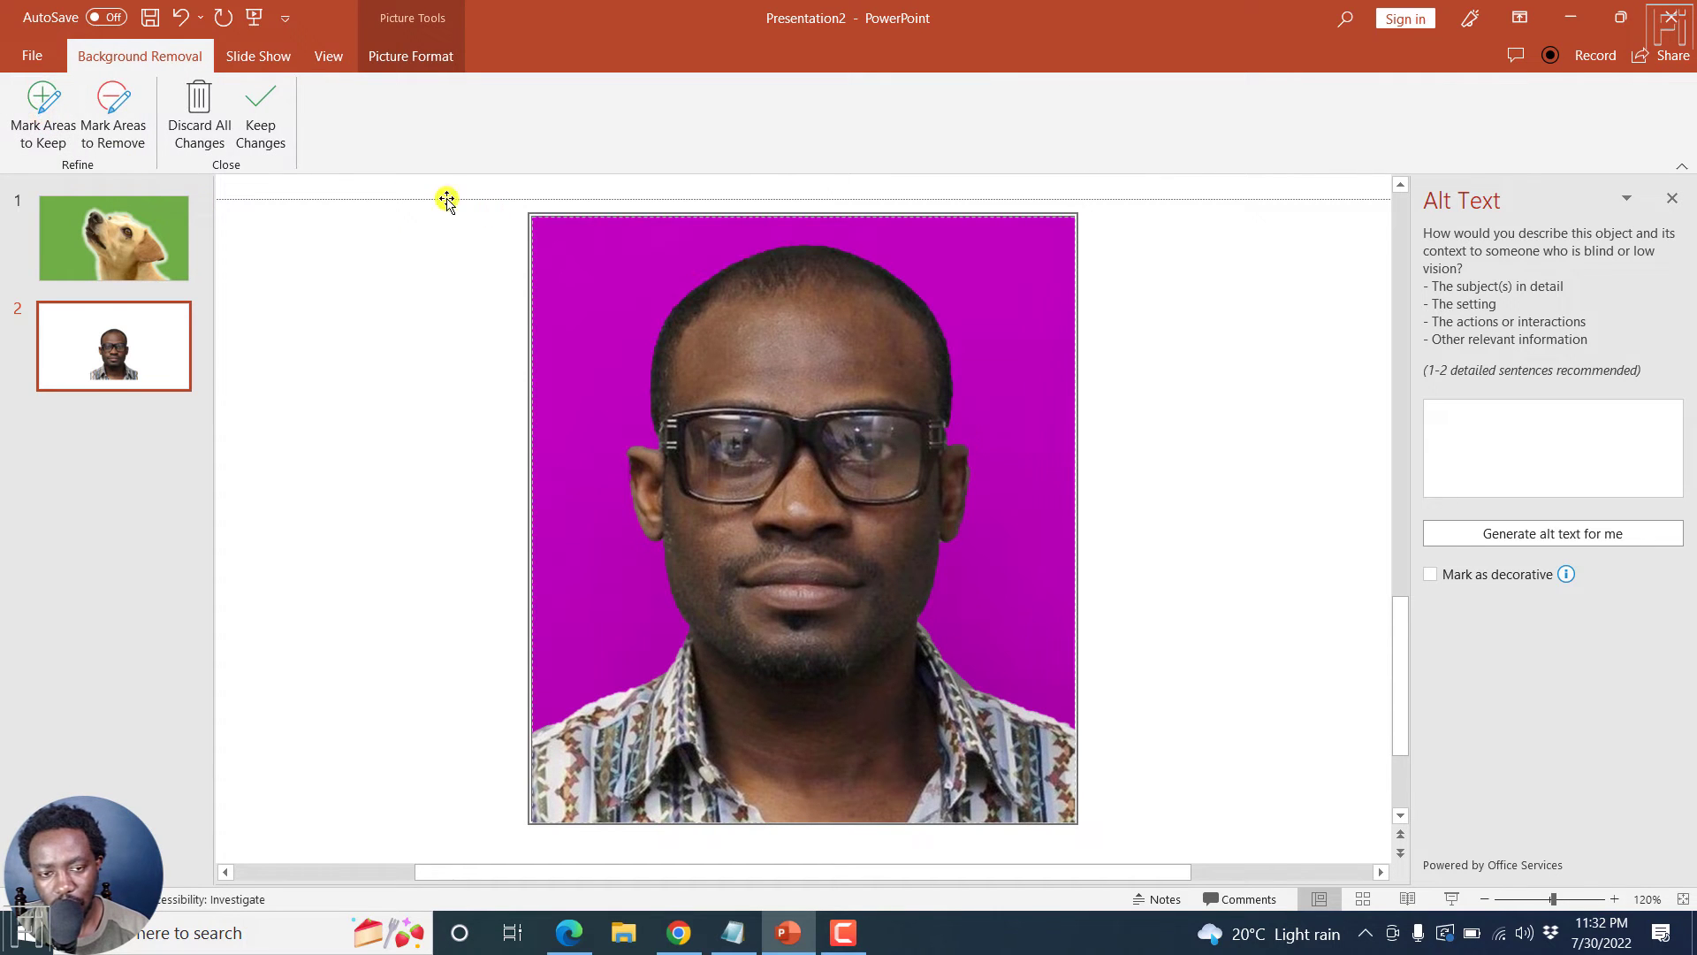
left_click(44, 113)
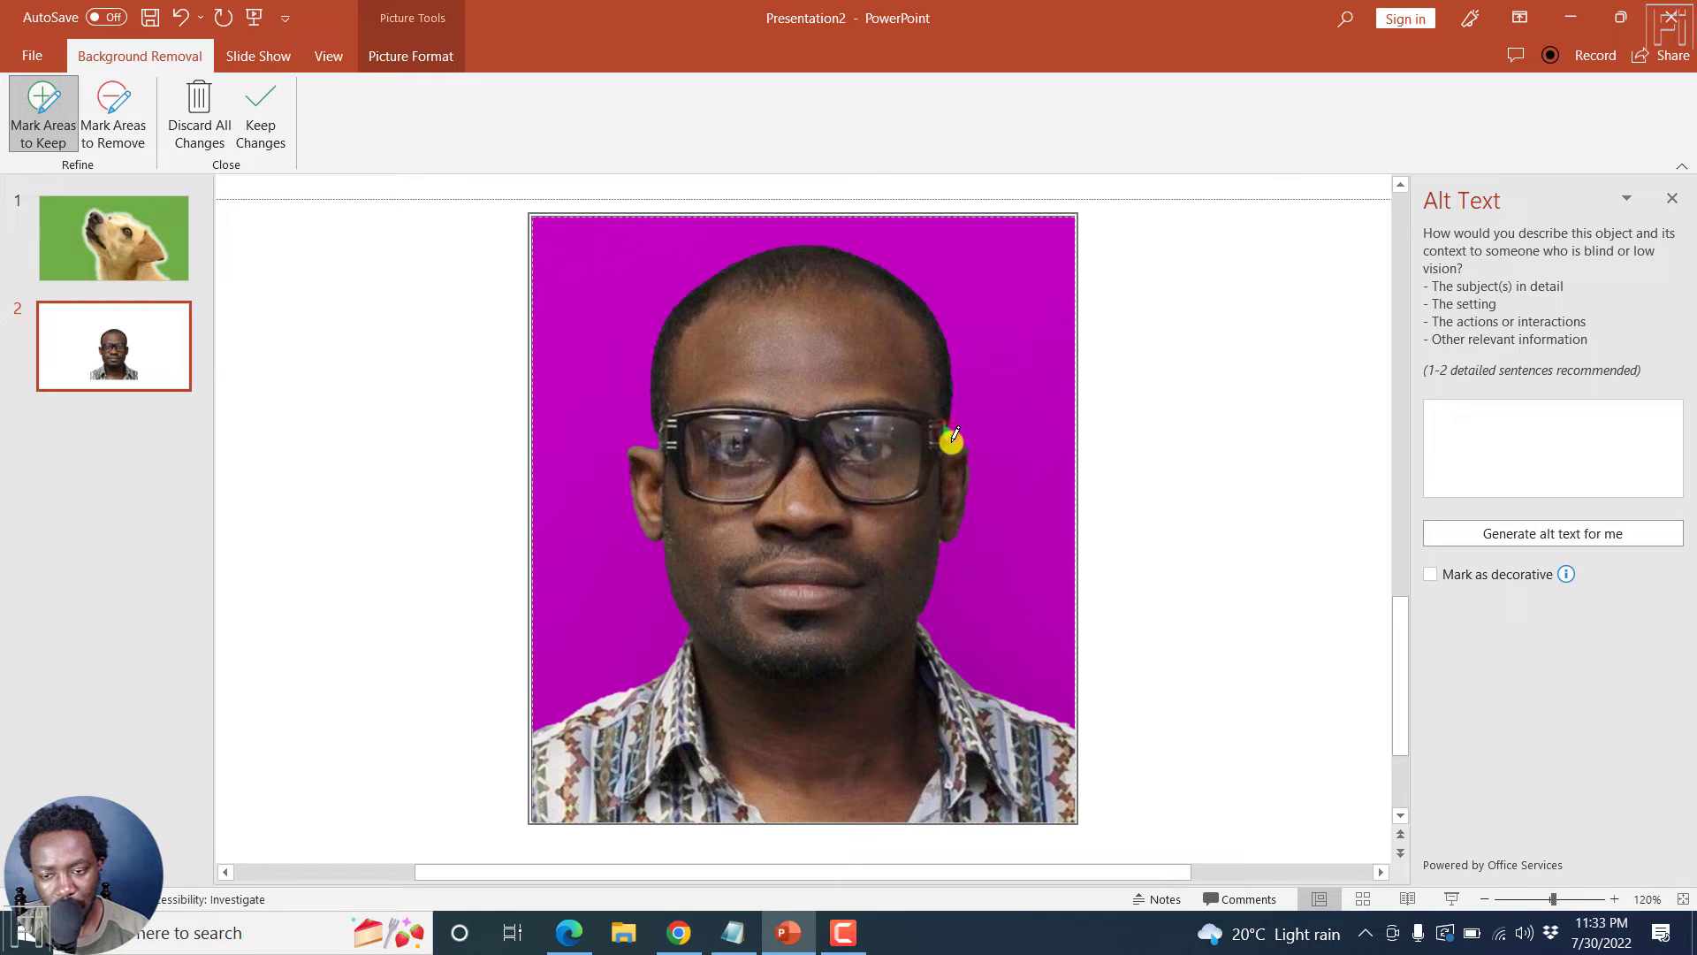
mouse_move(953, 433)
left_mouse_down()
mouse_move(954, 412)
mouse_move(958, 432)
left_mouse_up()
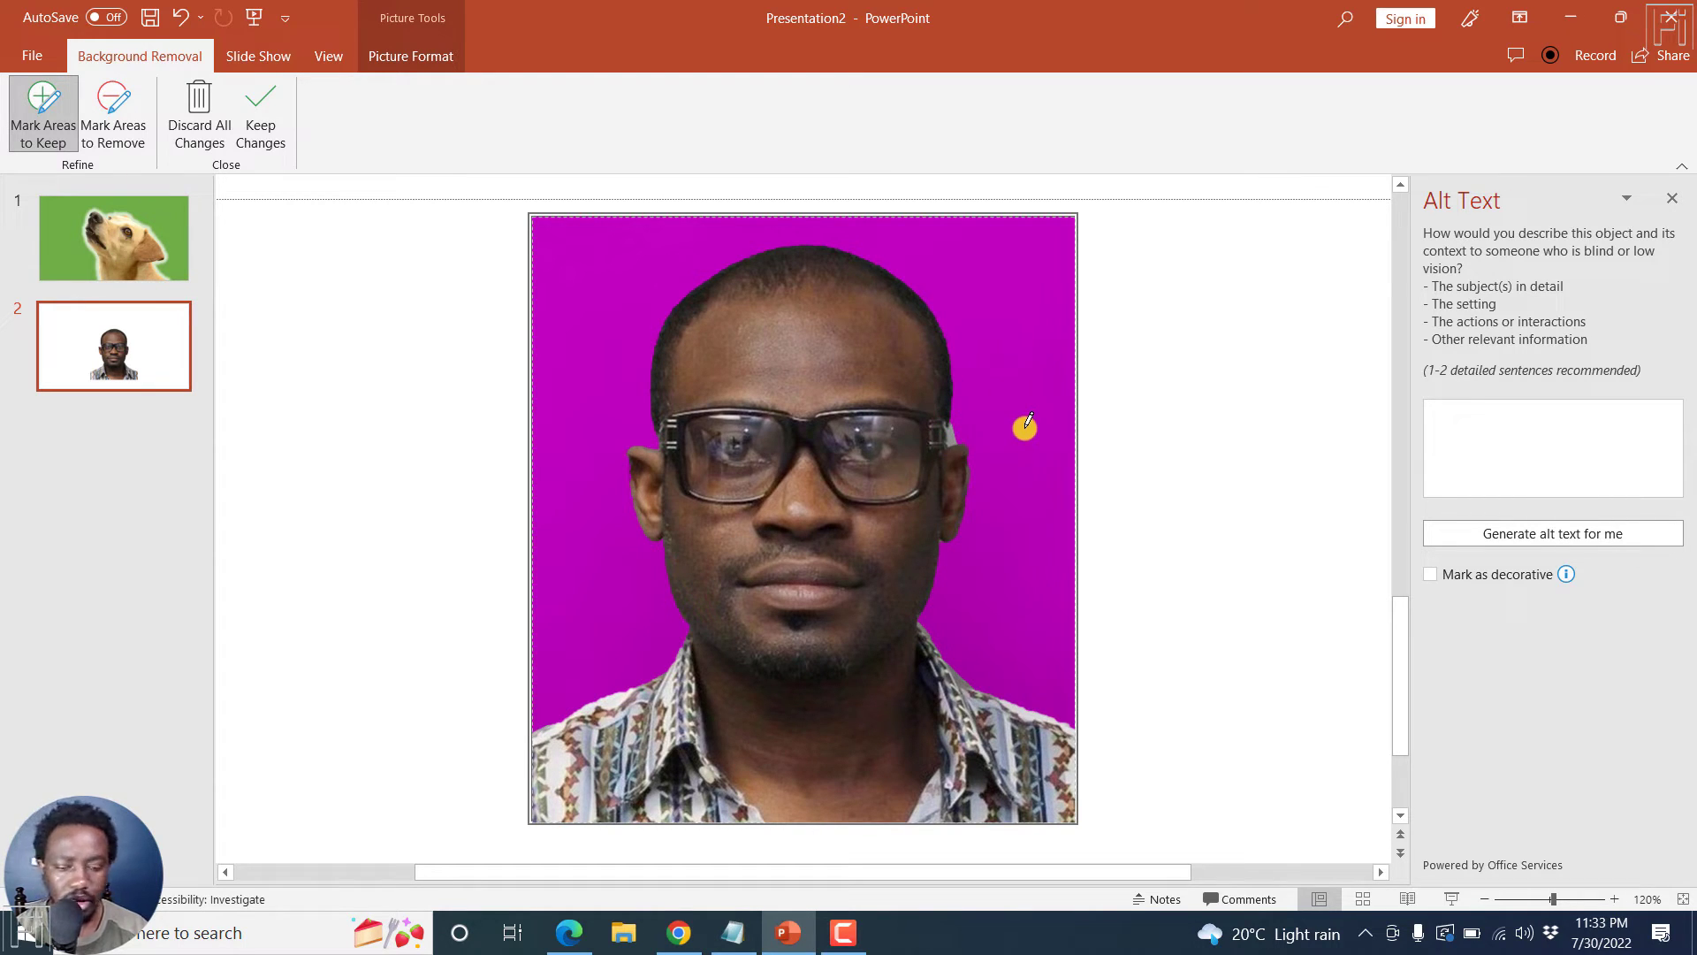
key("ctrl+z")
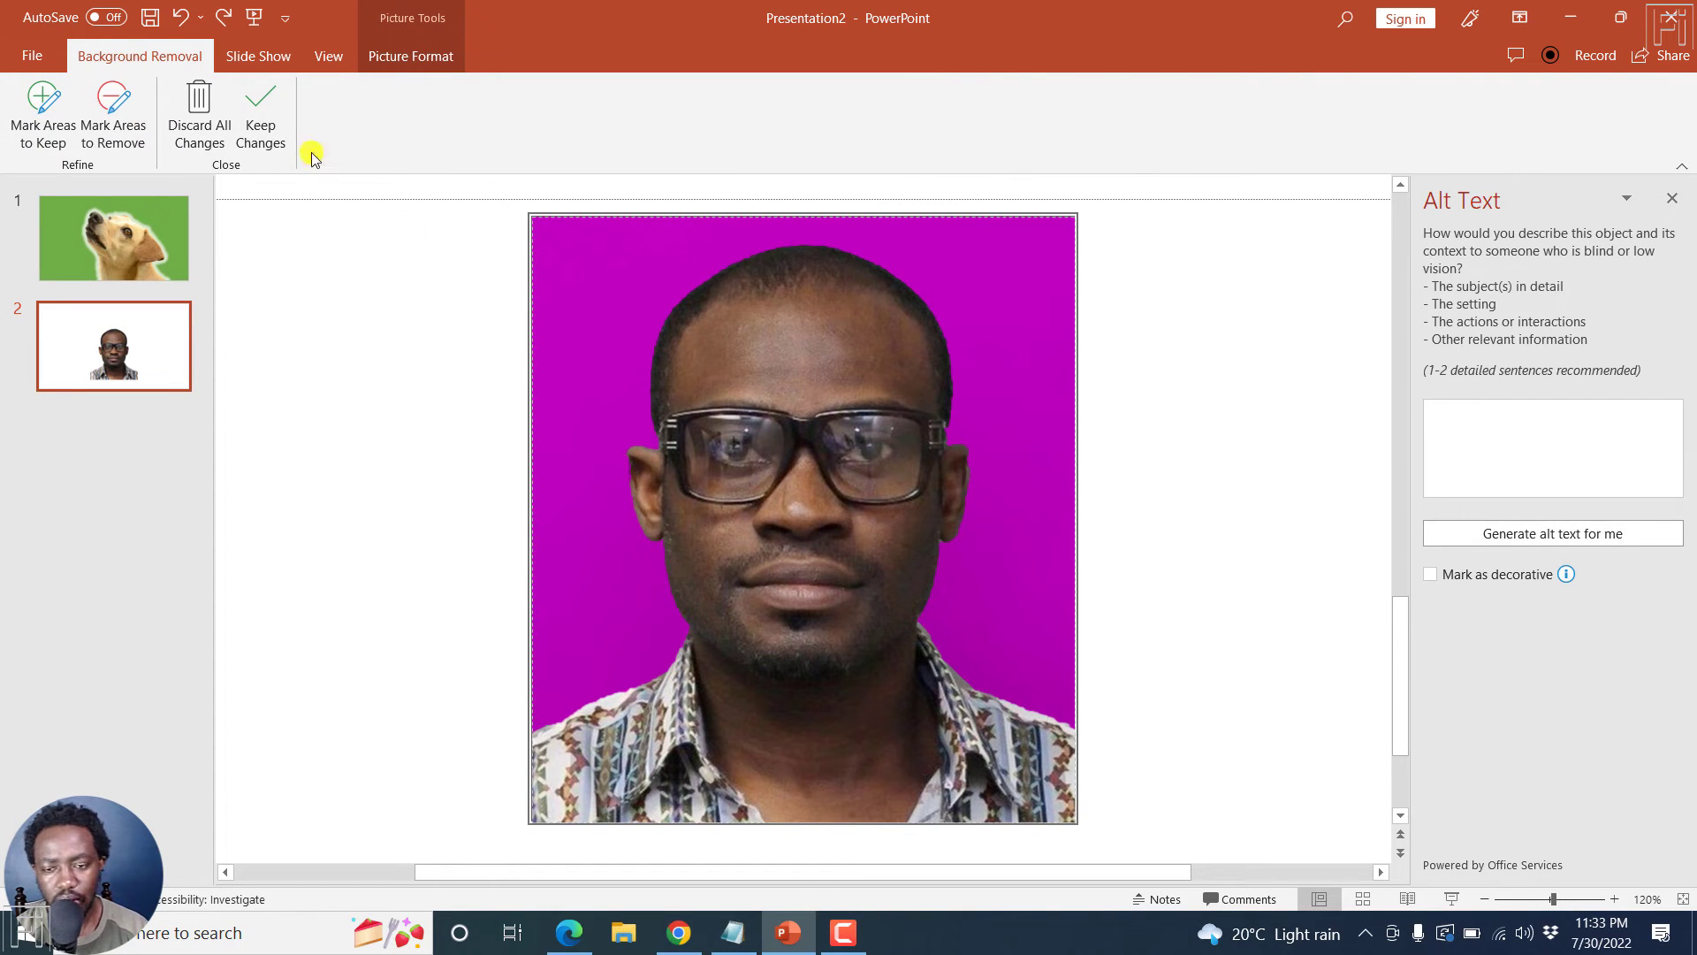
left_click(267, 128)
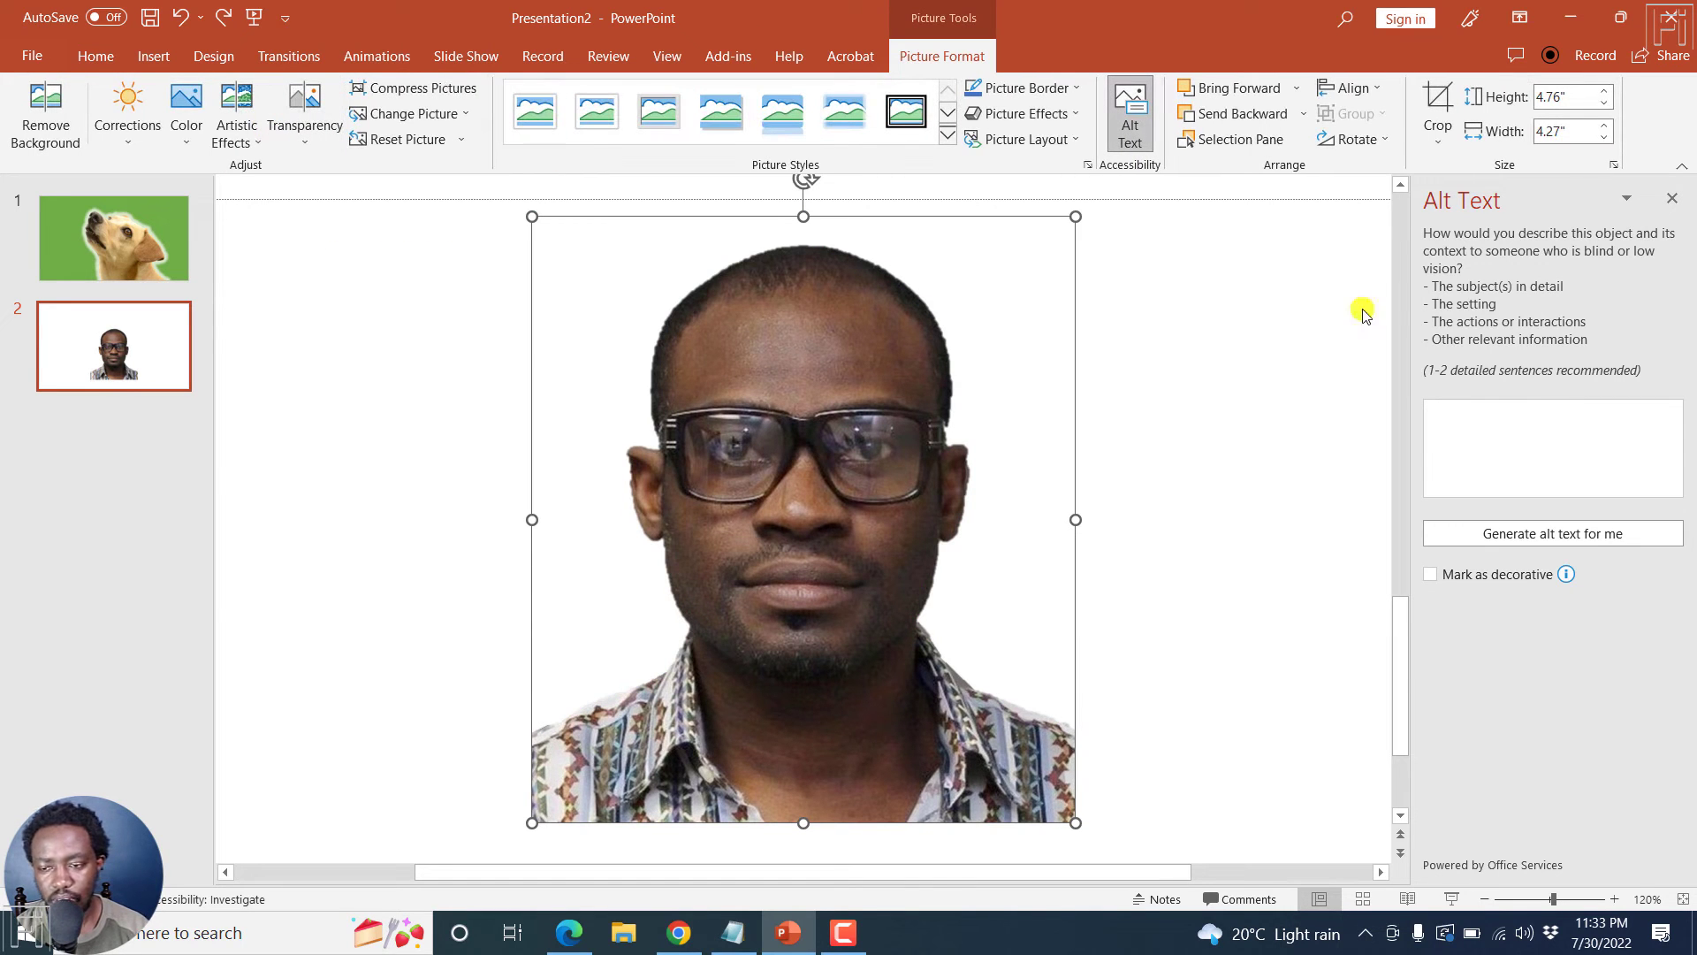
left_click(1673, 199)
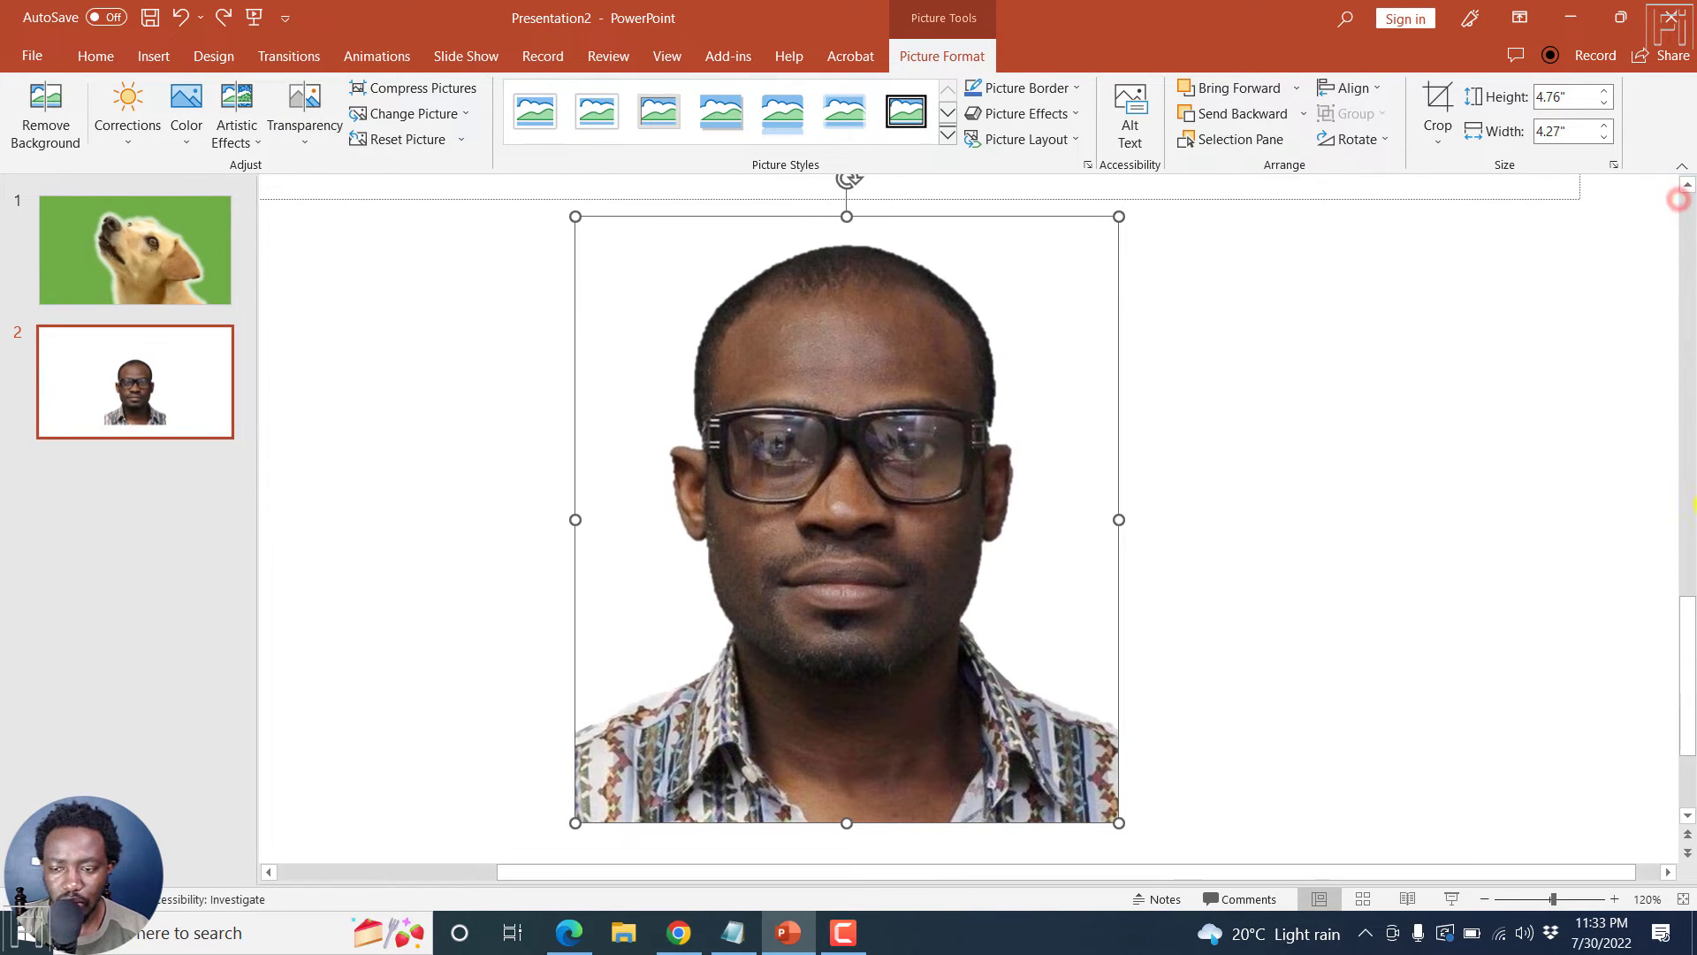
Zoom to fit the slide and give slide 2 a solid blue background fill.
left_click(1343, 481)
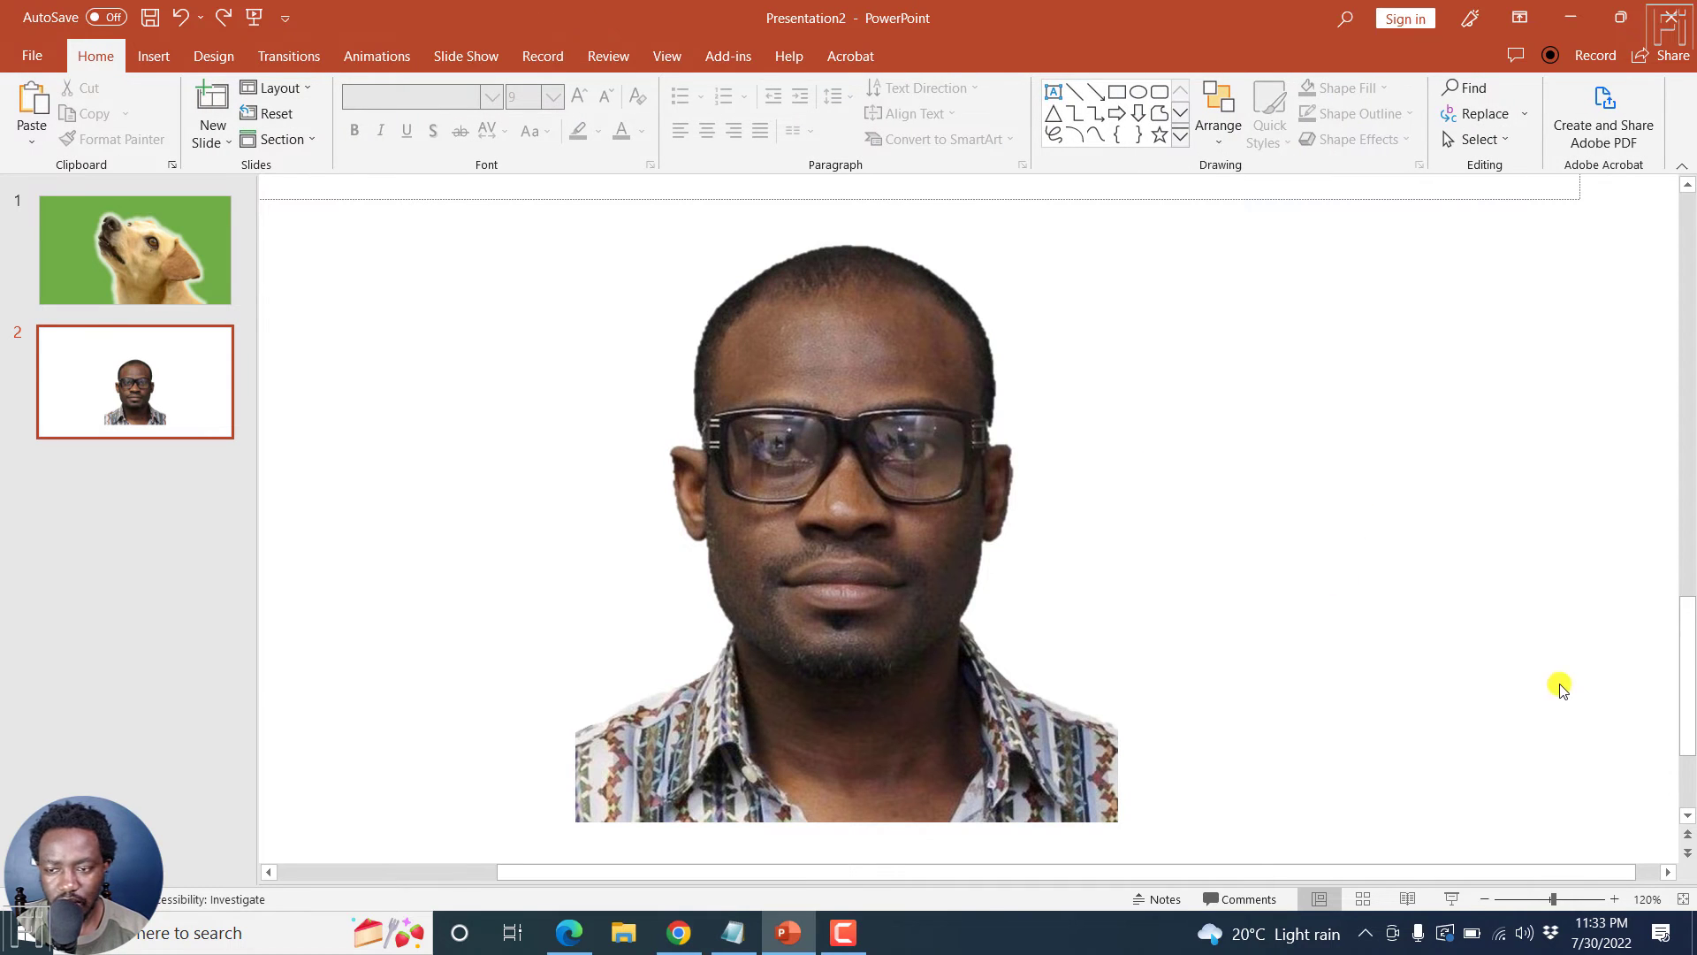
left_click(1486, 899)
left_click(1485, 898)
left_click(1485, 899)
left_click(1485, 899)
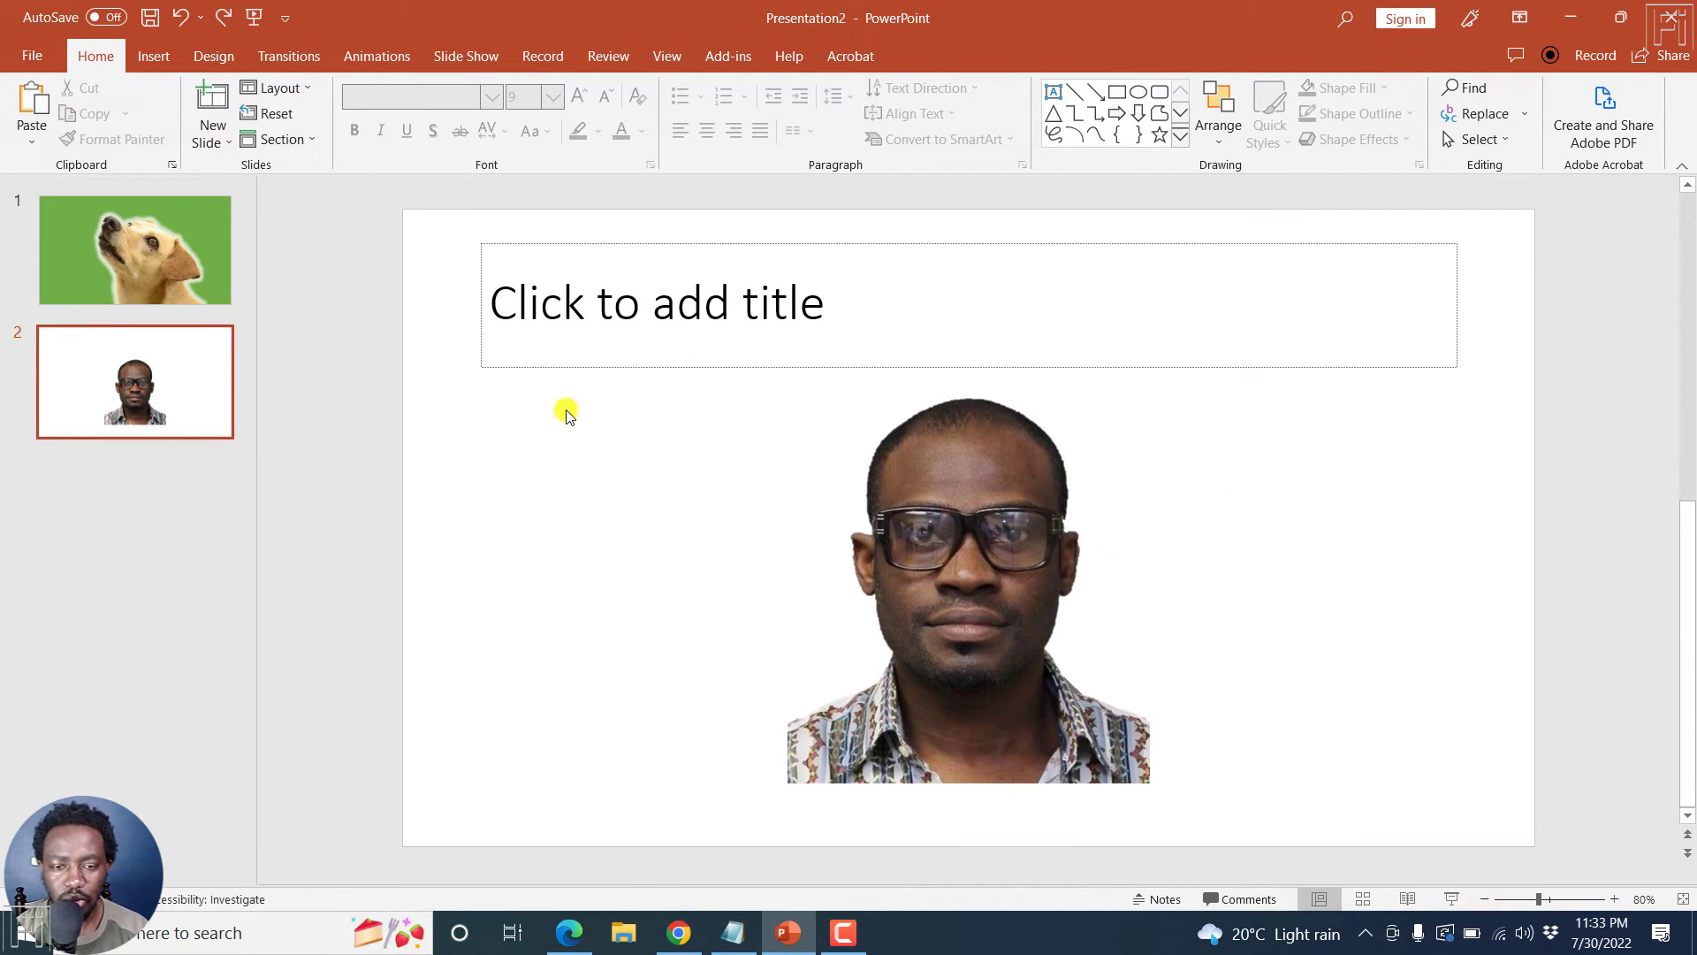
right_click(444, 384)
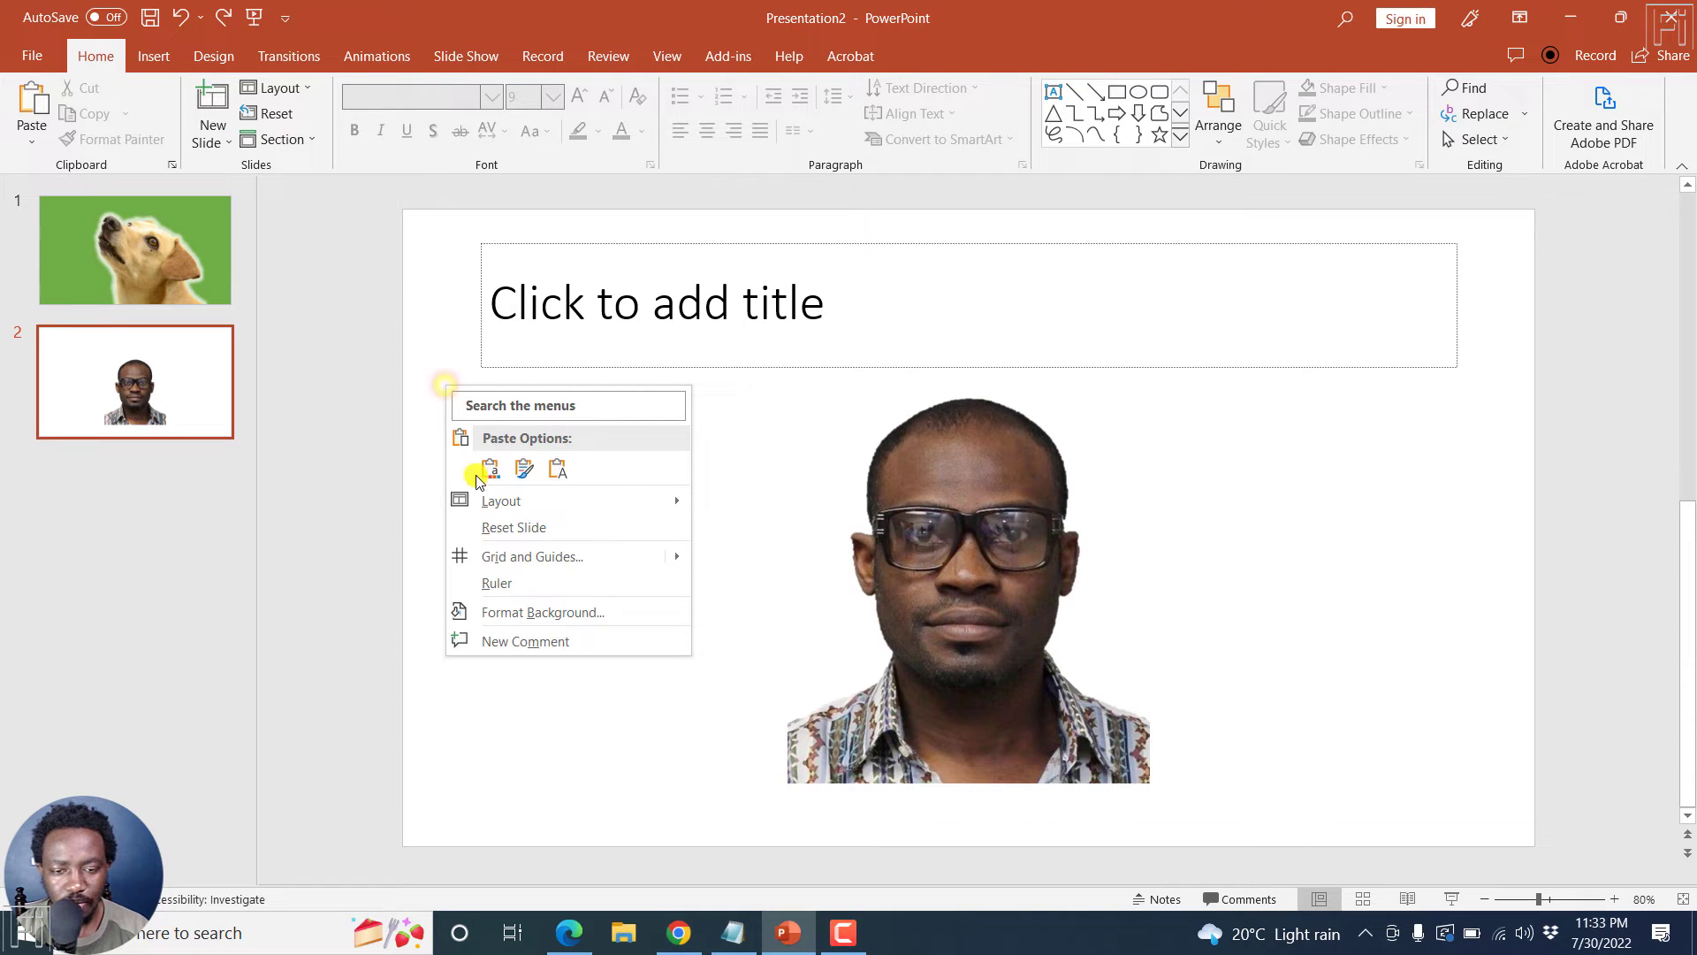
left_click(544, 608)
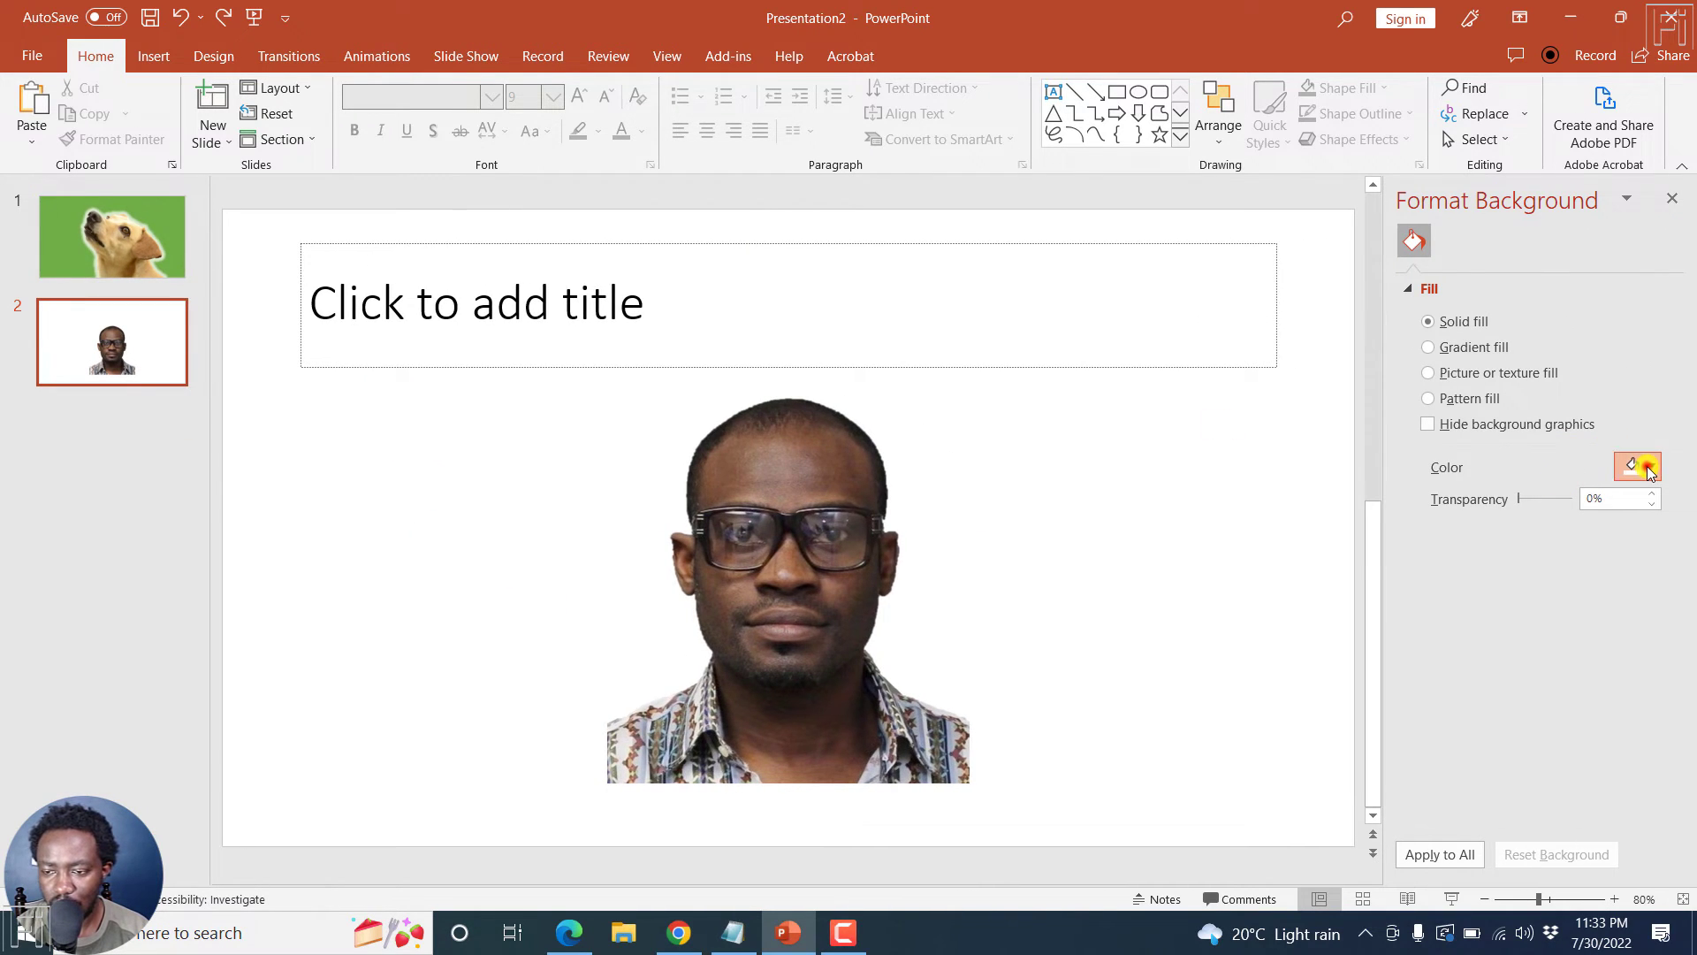
left_click(1647, 469)
left_click(1596, 537)
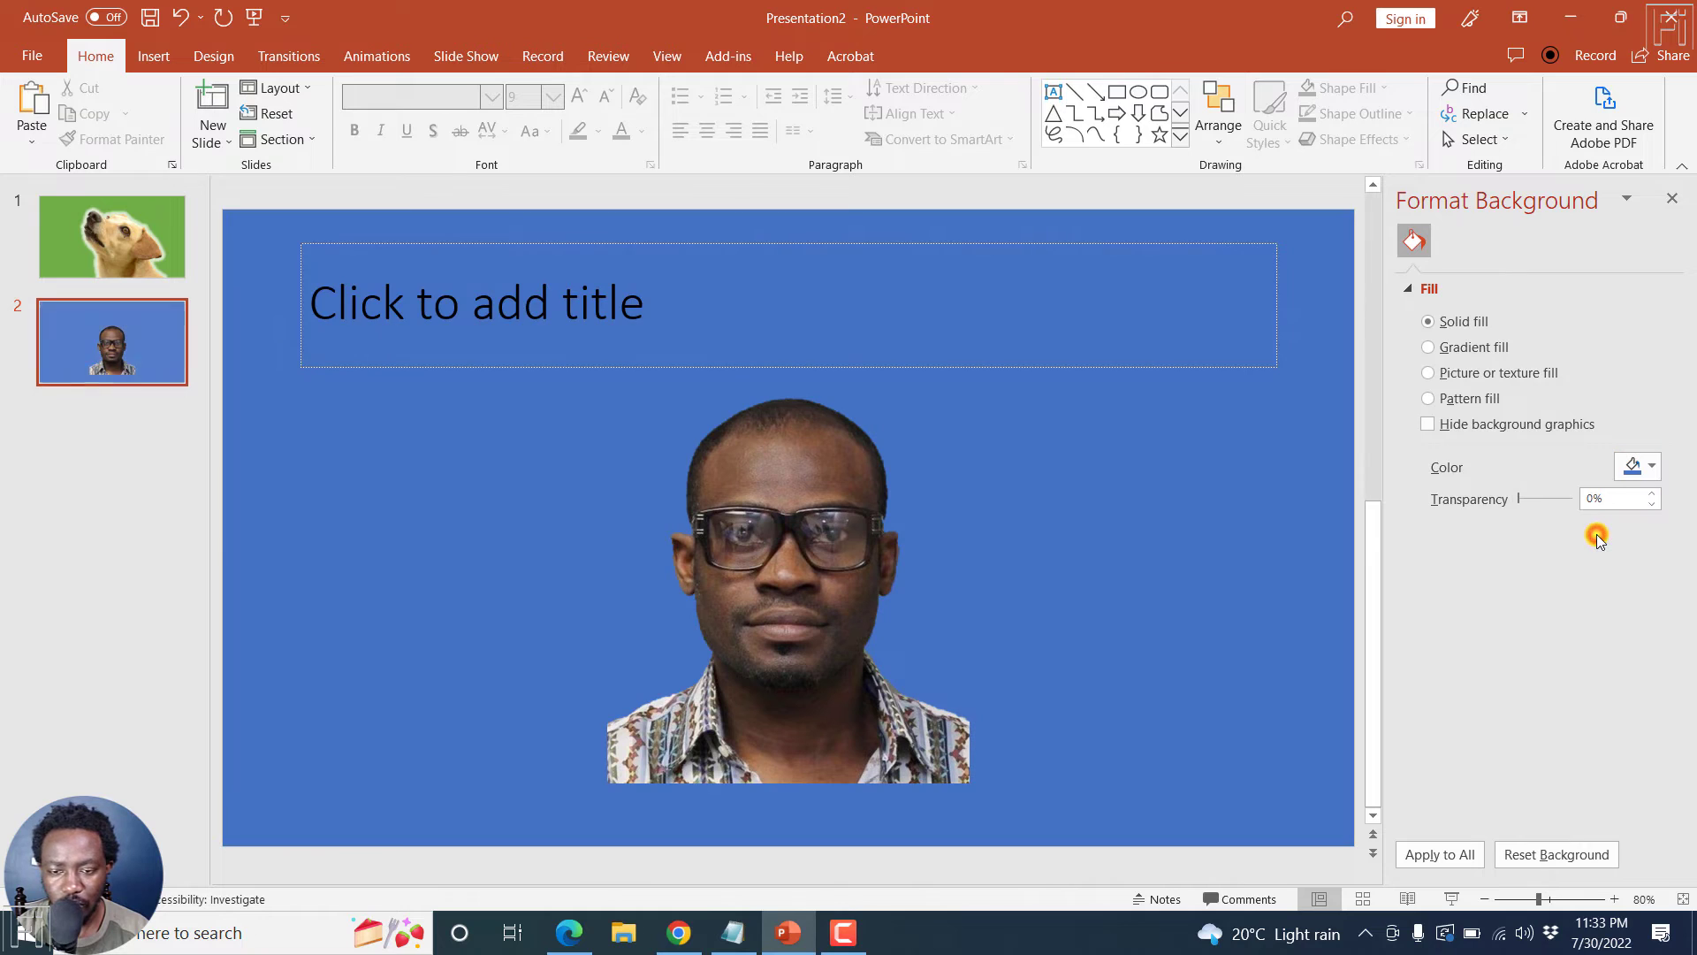
left_click(871, 545)
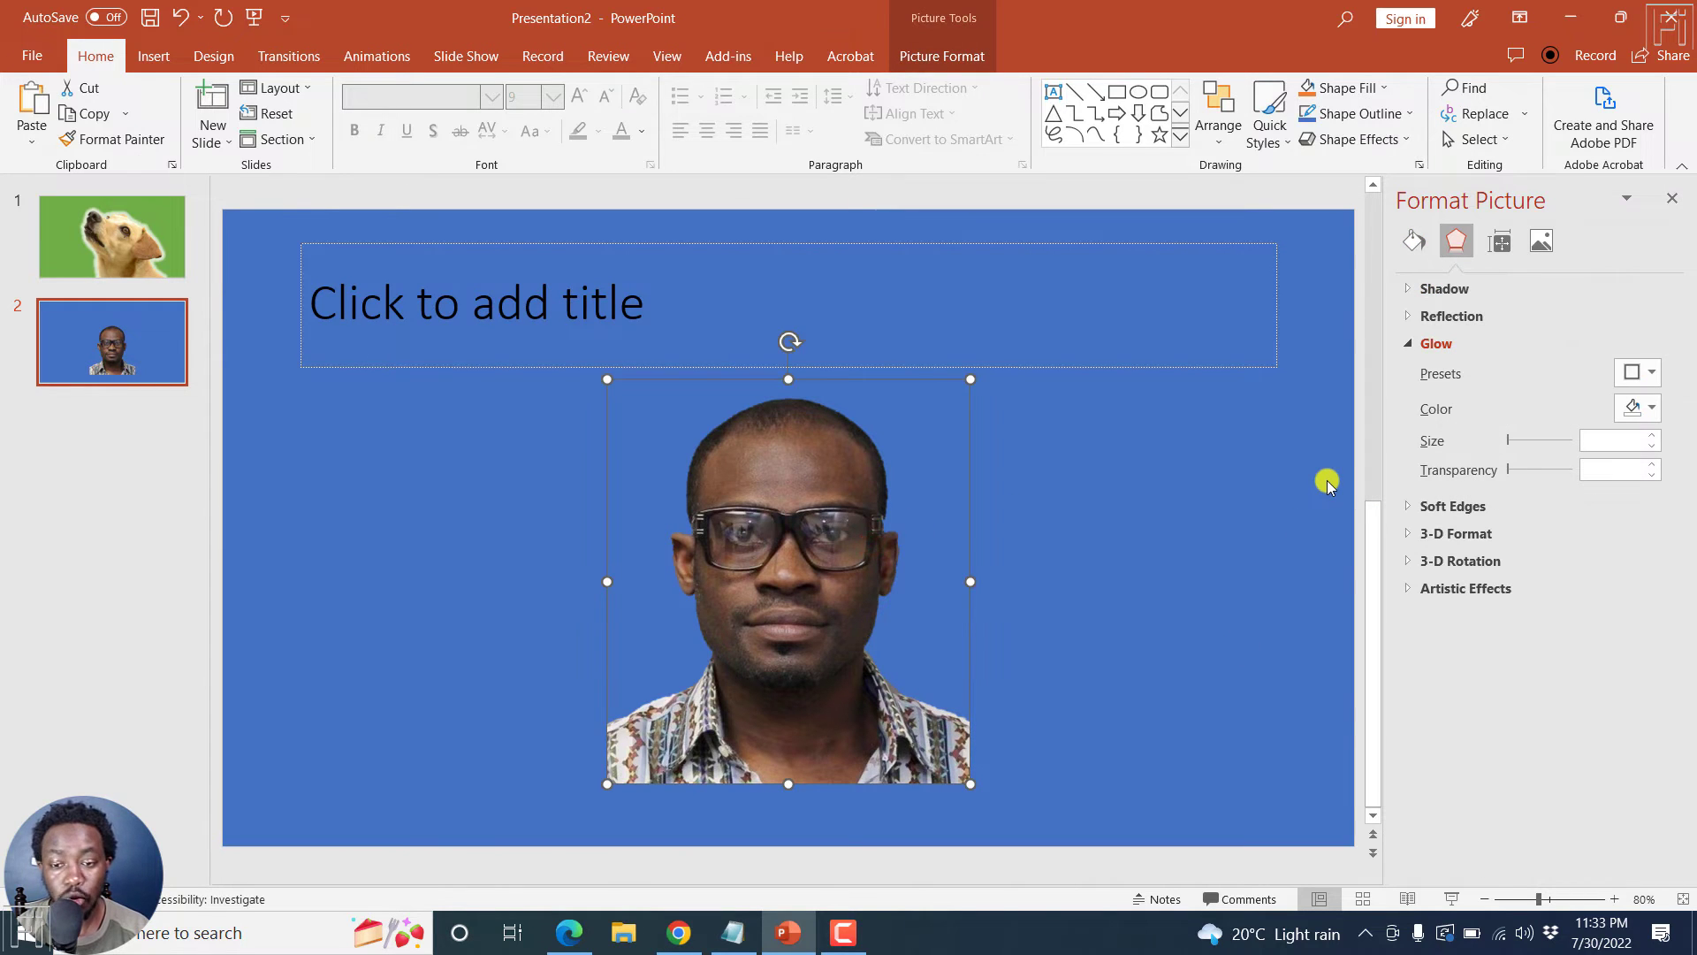
left_click(1234, 504)
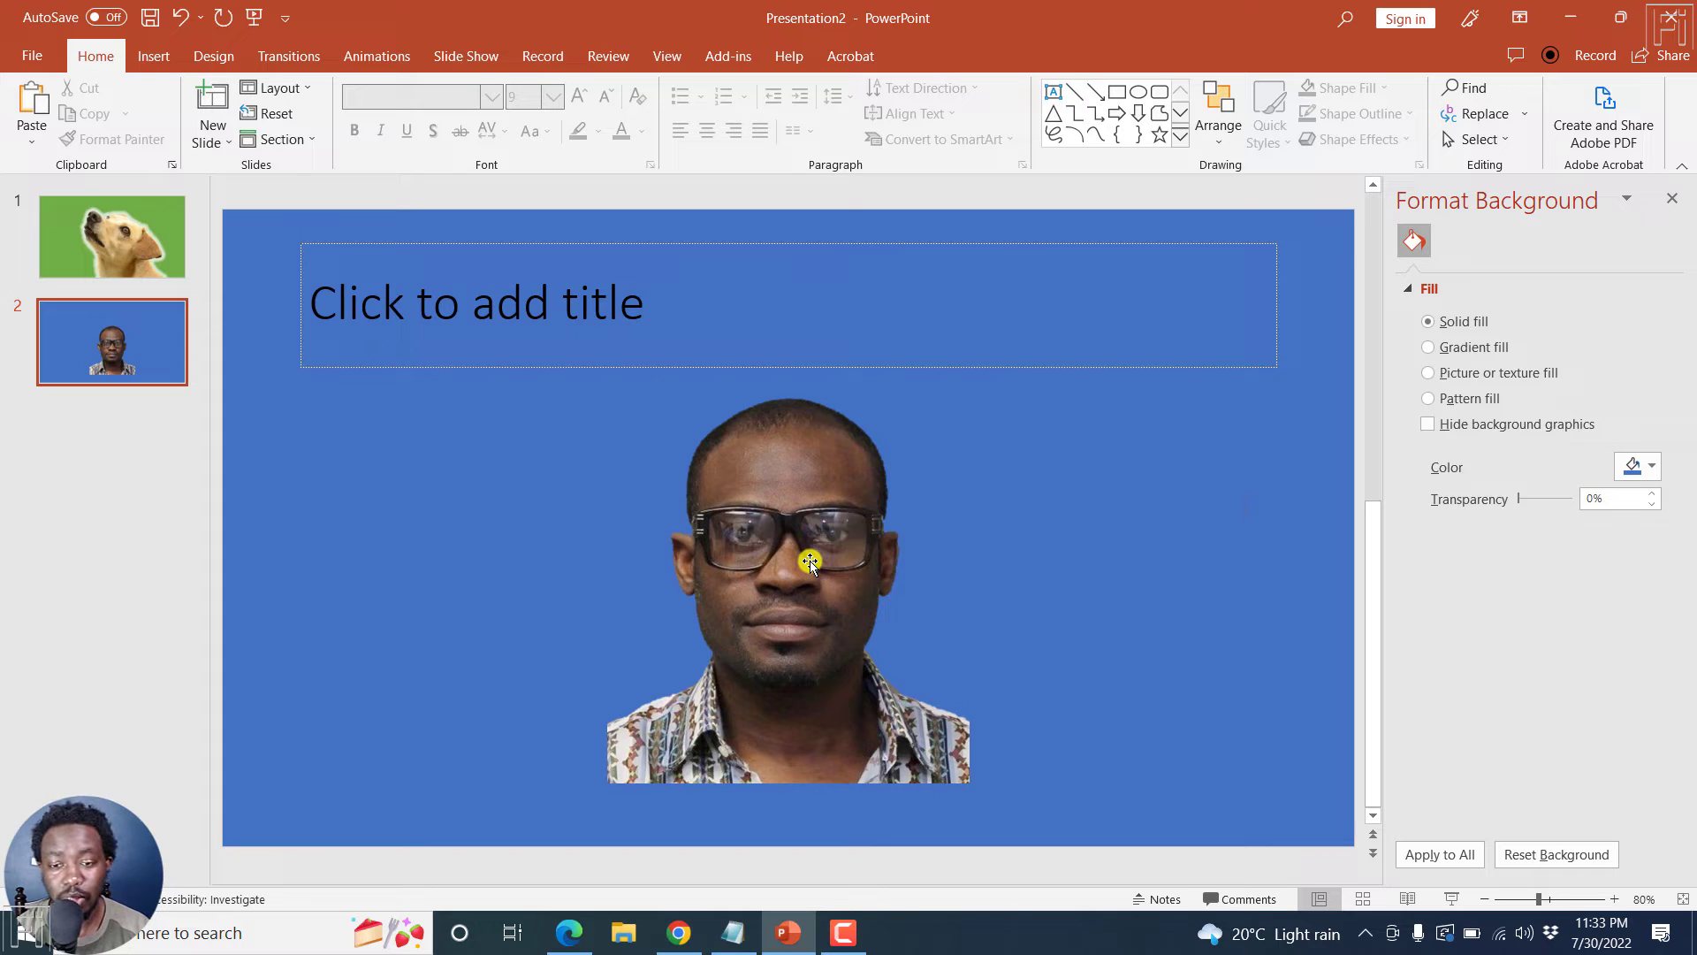
Give the portrait a 10 pt glow in Format Picture and shift it toward the right.
right_click(771, 543)
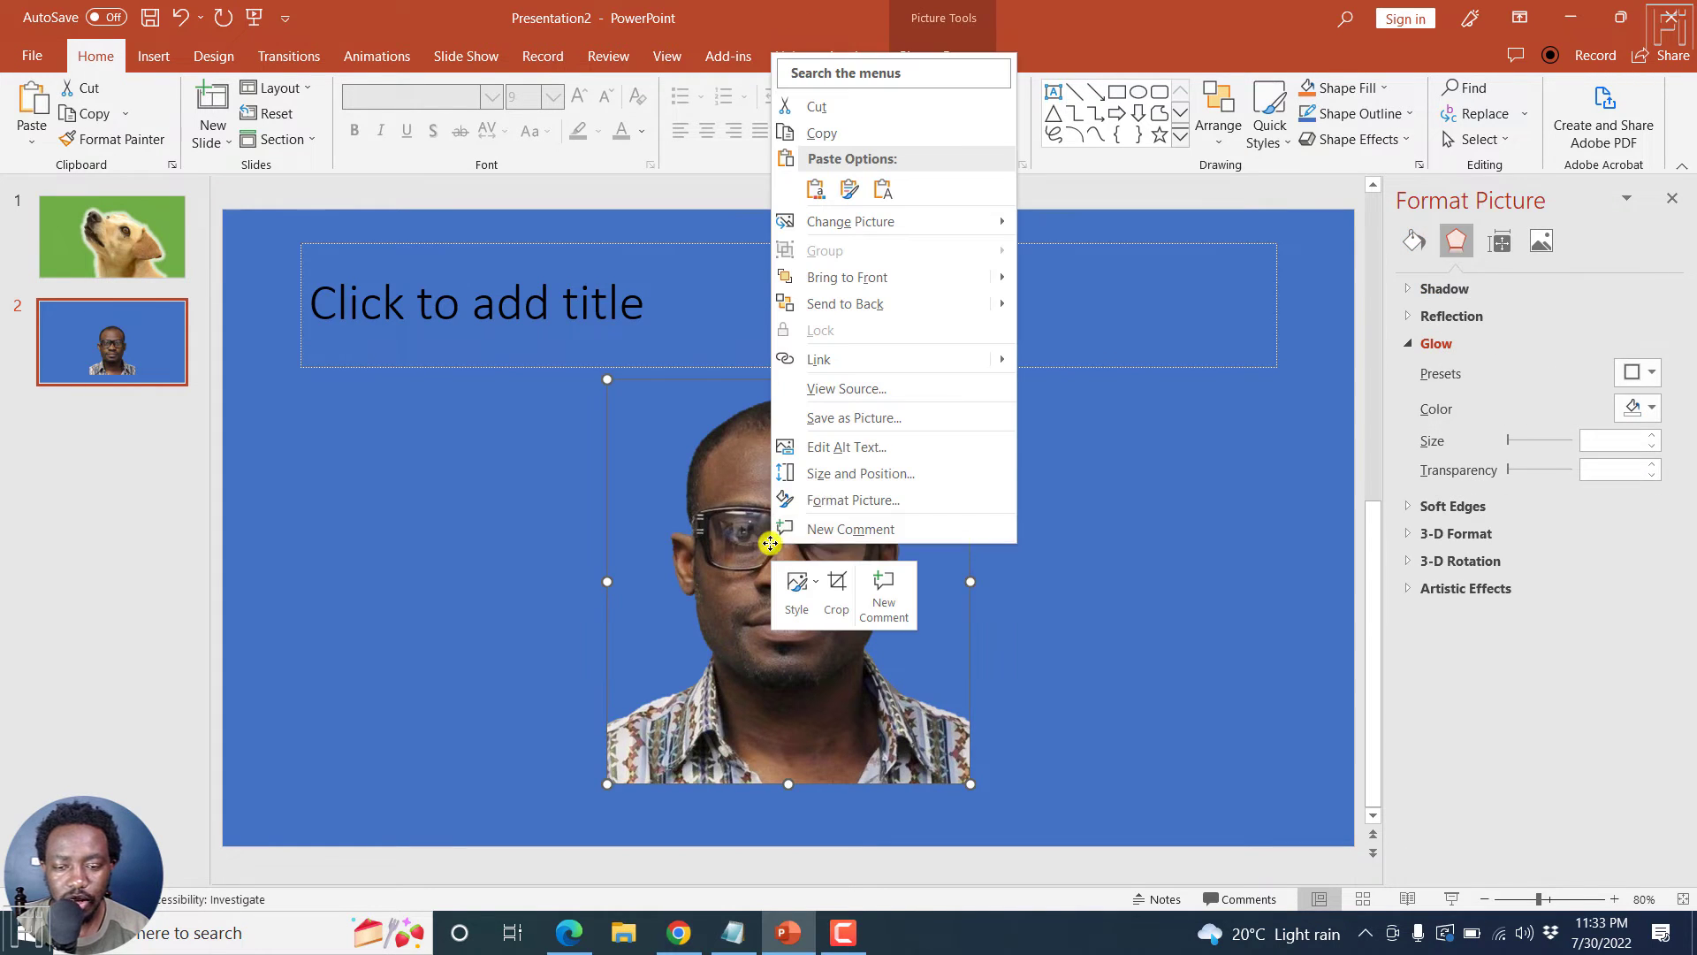
left_click(844, 501)
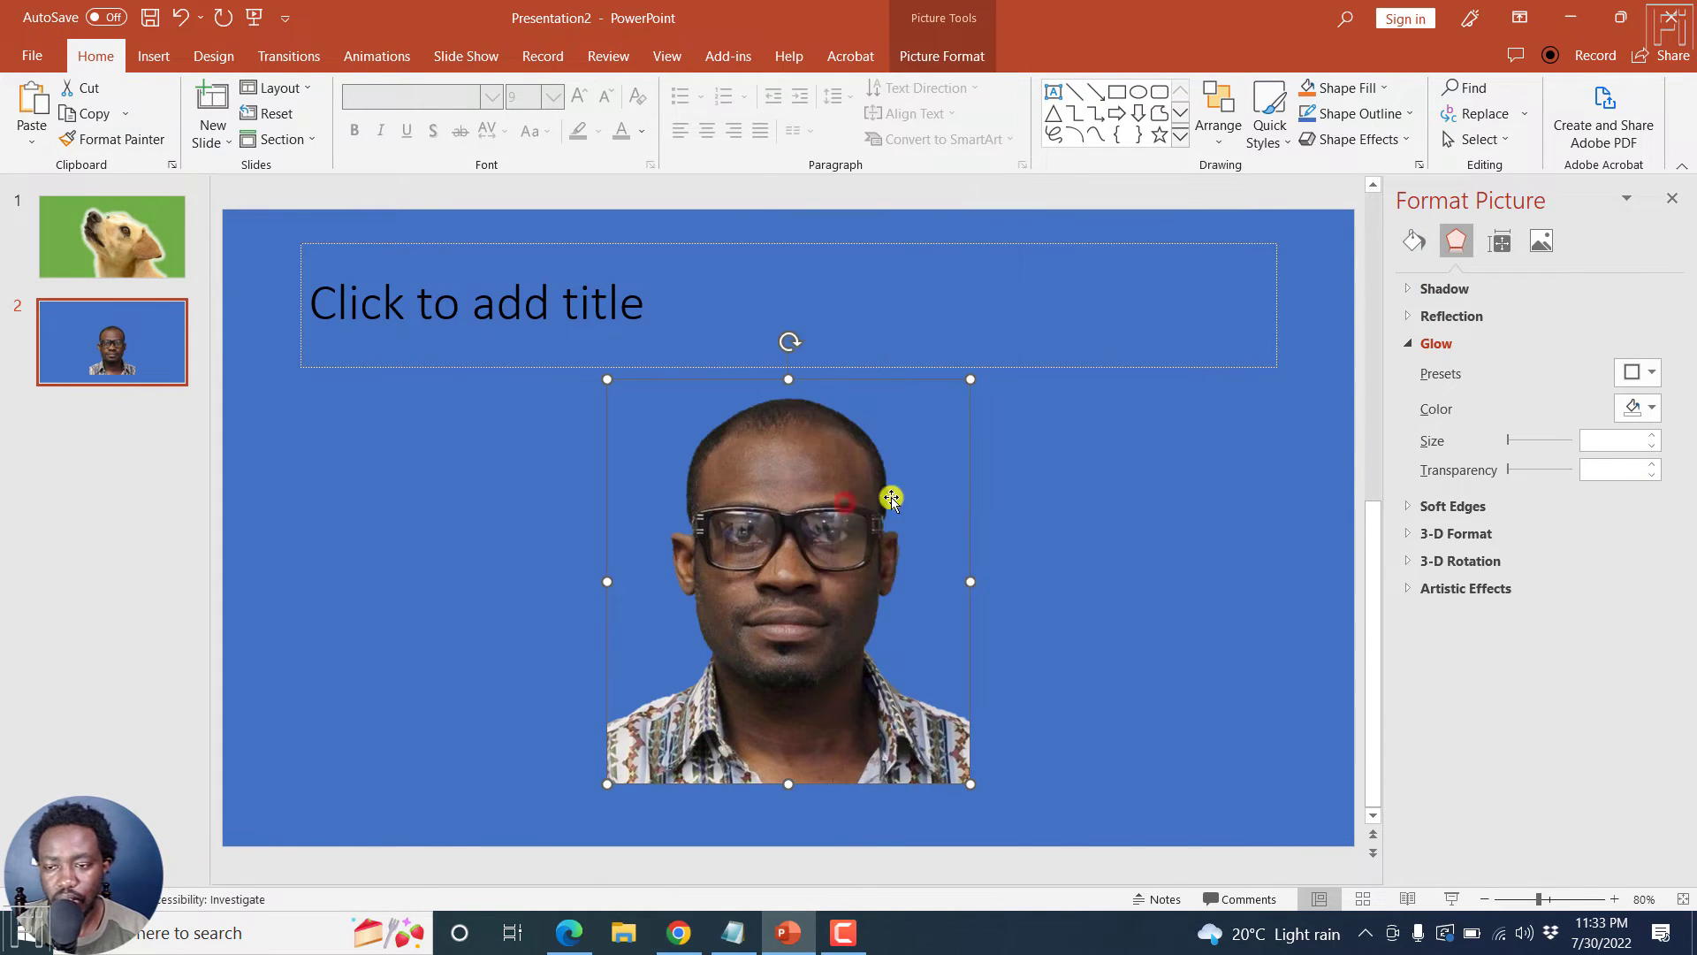
left_click(1417, 348)
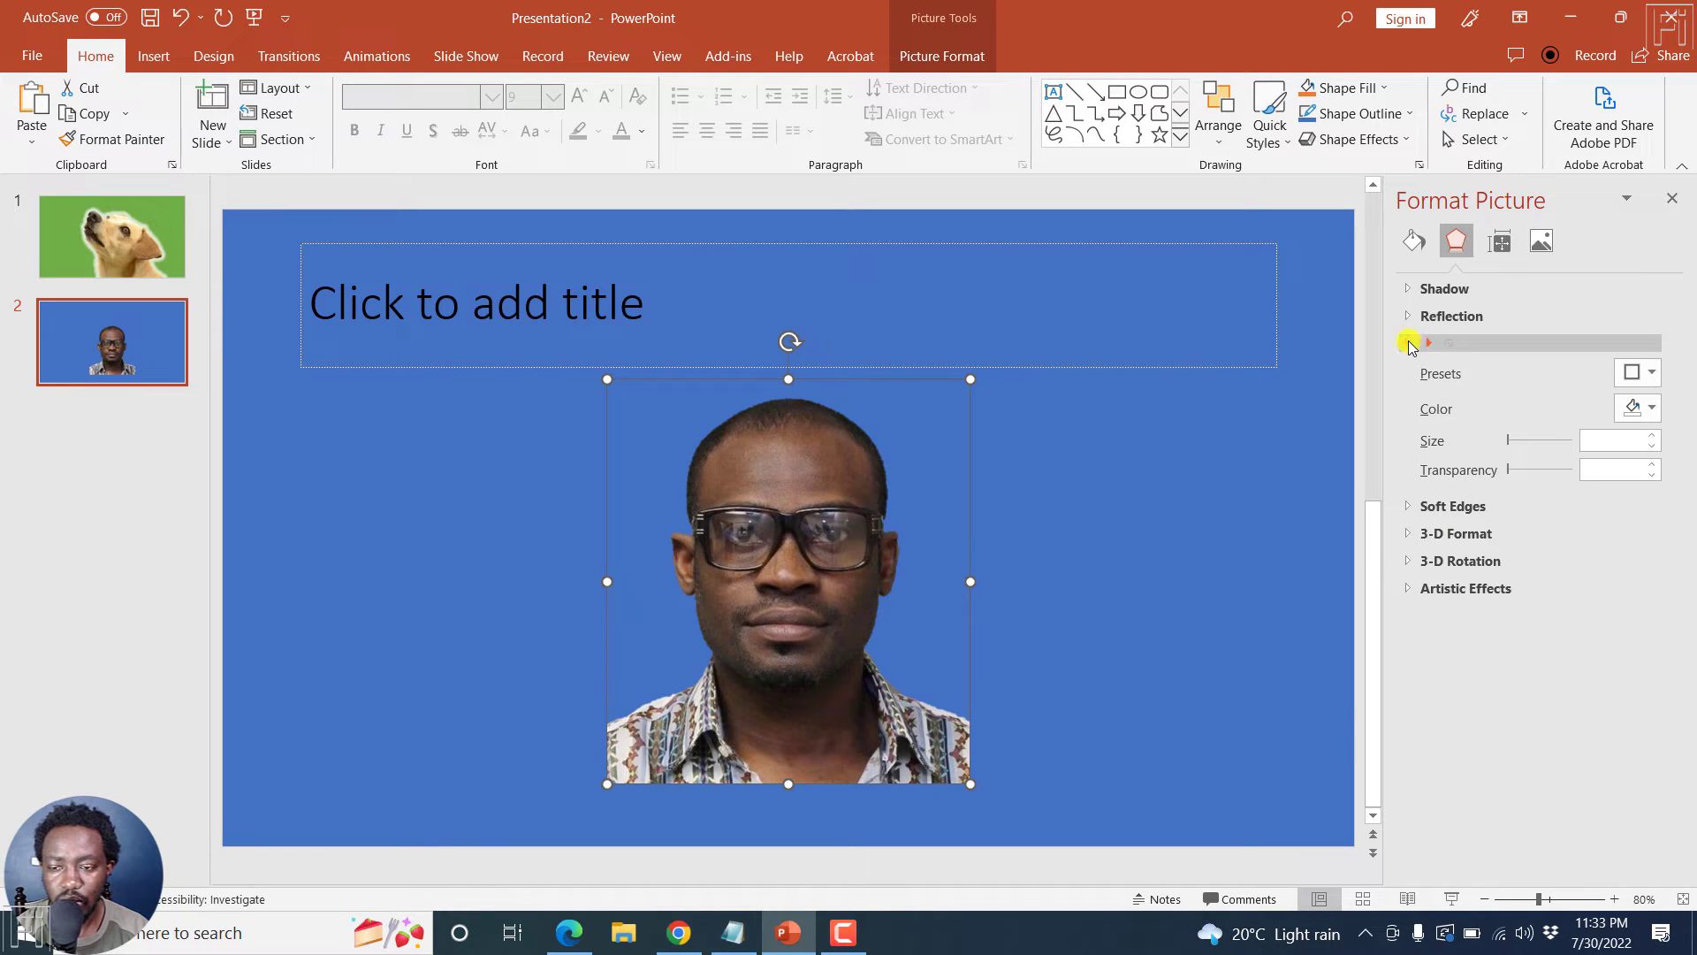
left_click(1409, 343)
left_click(1408, 343)
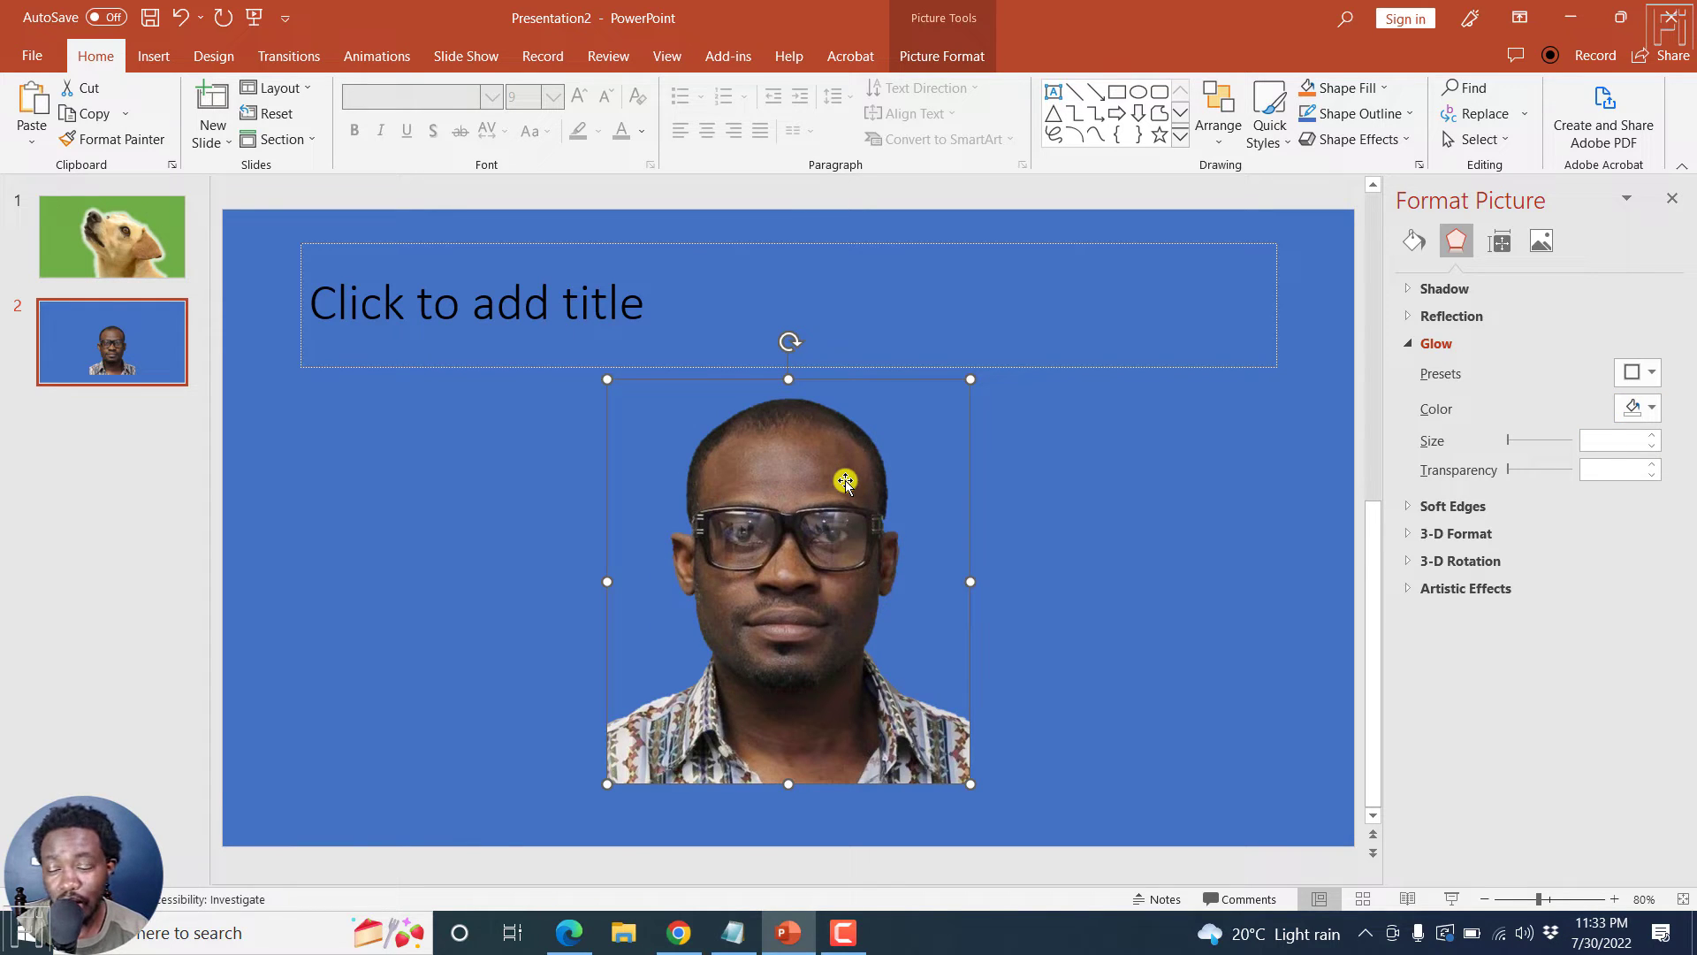
left_click(1651, 411)
left_click(1523, 457)
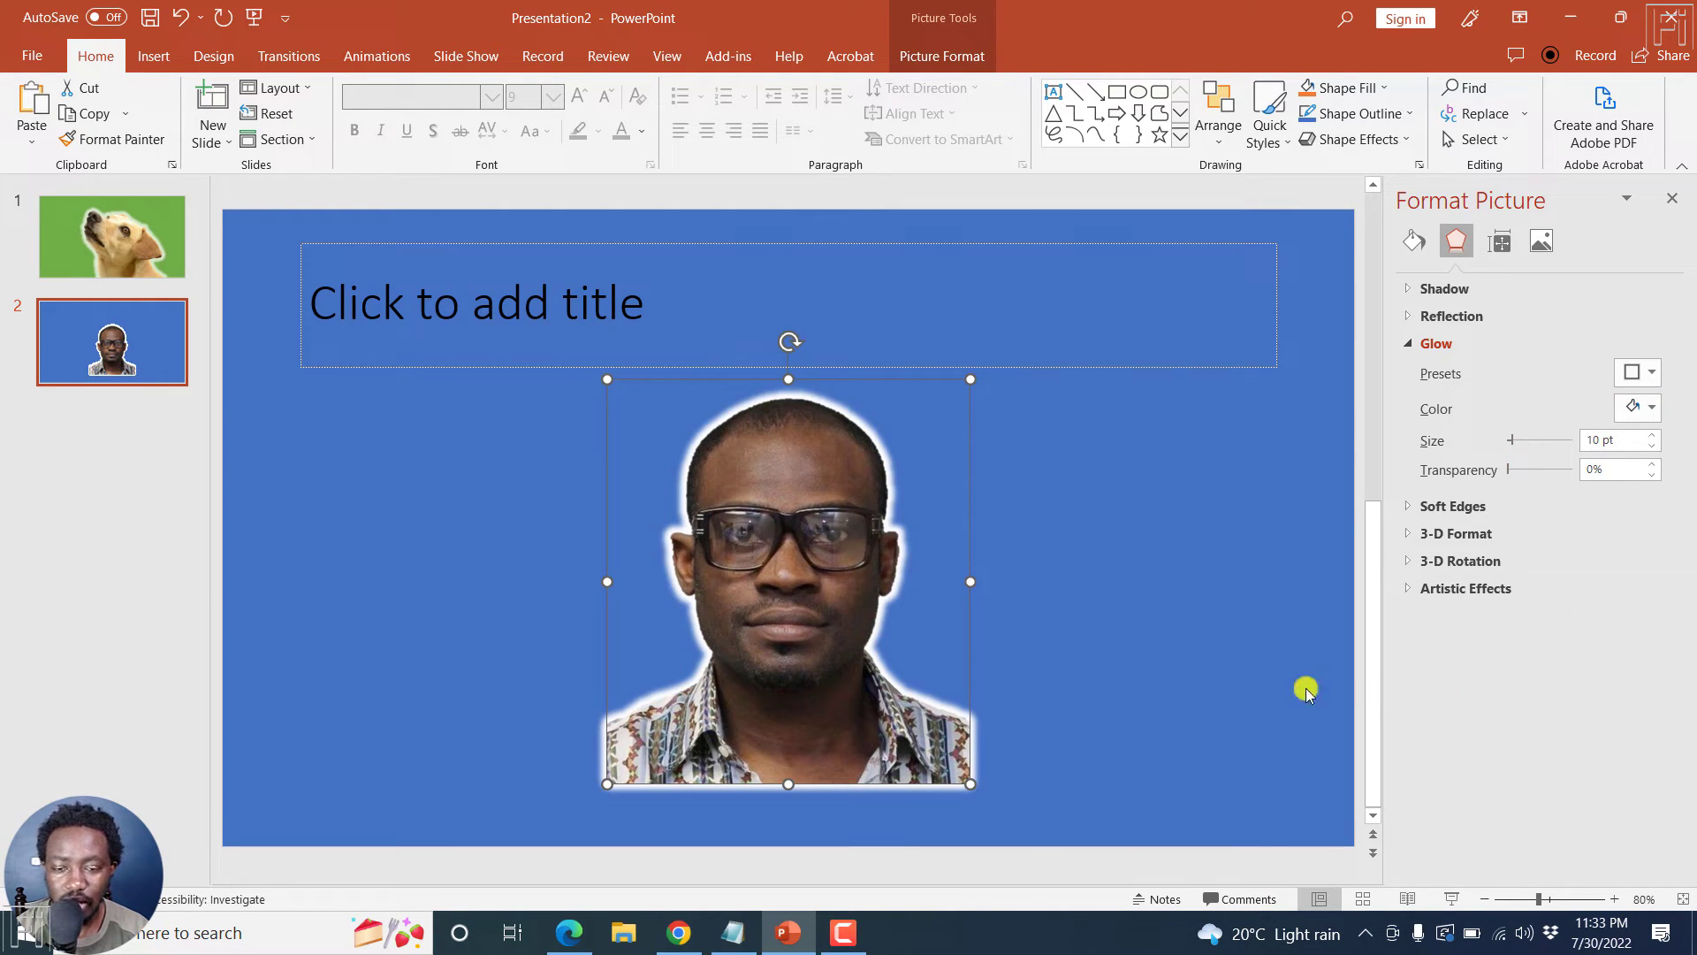
left_click(1235, 700)
left_click_drag(822, 613, 949, 596)
Try orange and blue glow colours, then settle on gold yellow for the photo.
left_click(1632, 412)
left_click(1613, 459)
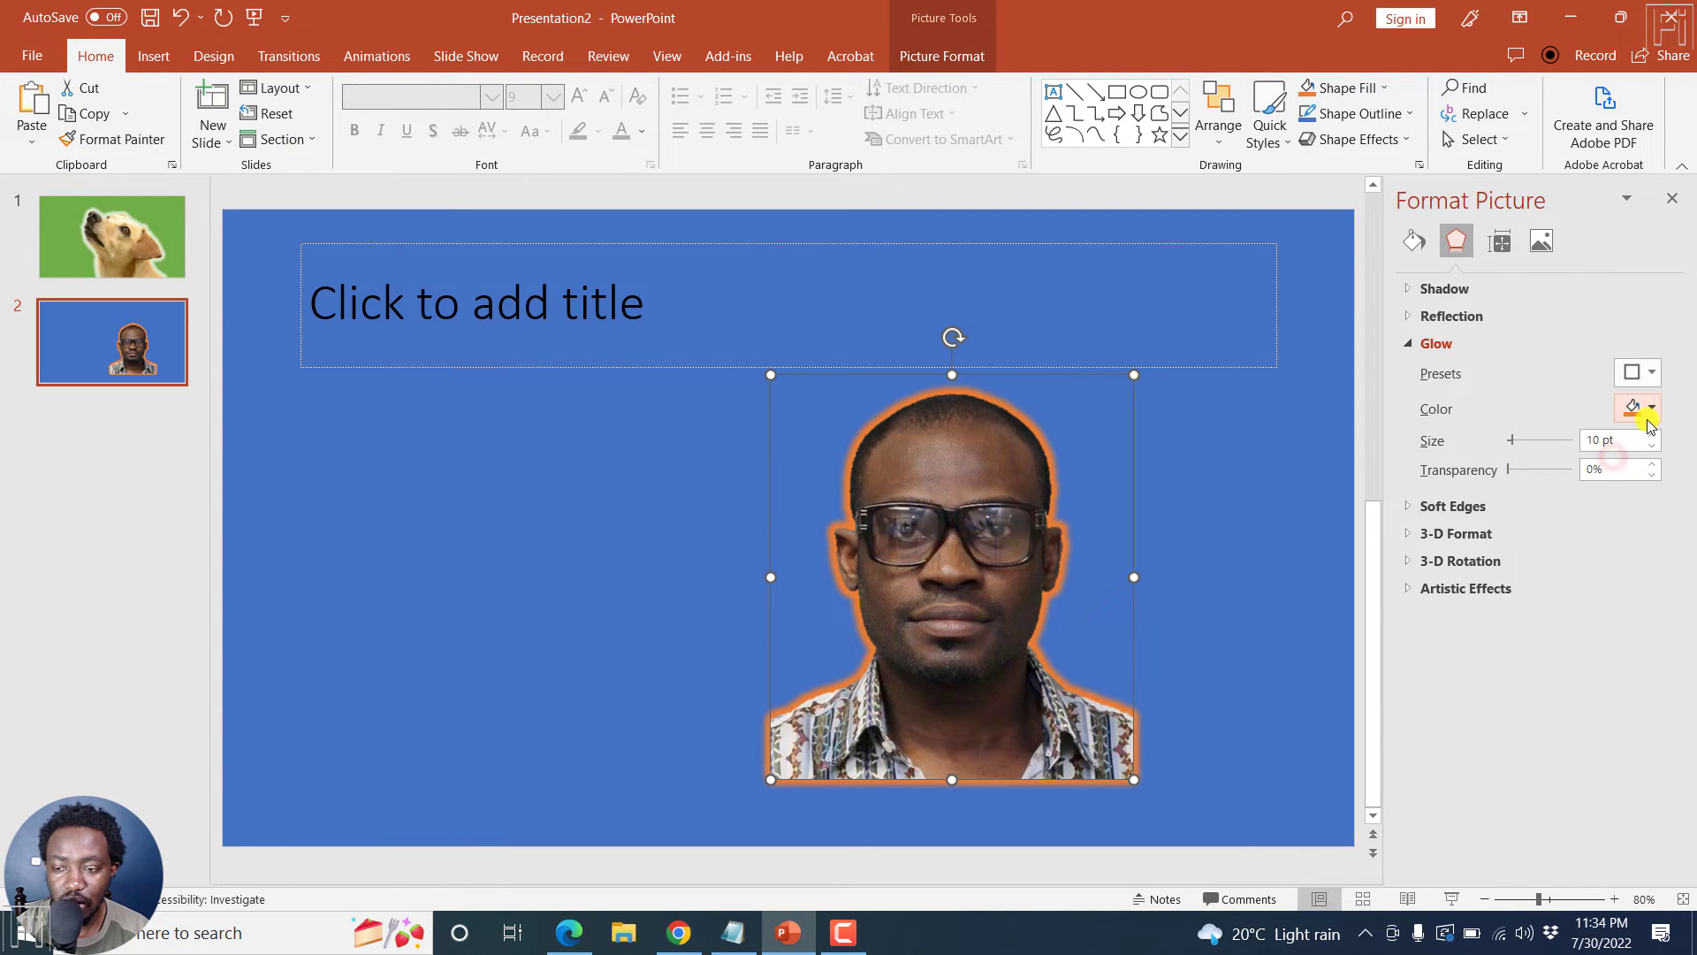
left_click(1644, 414)
left_click(1593, 459)
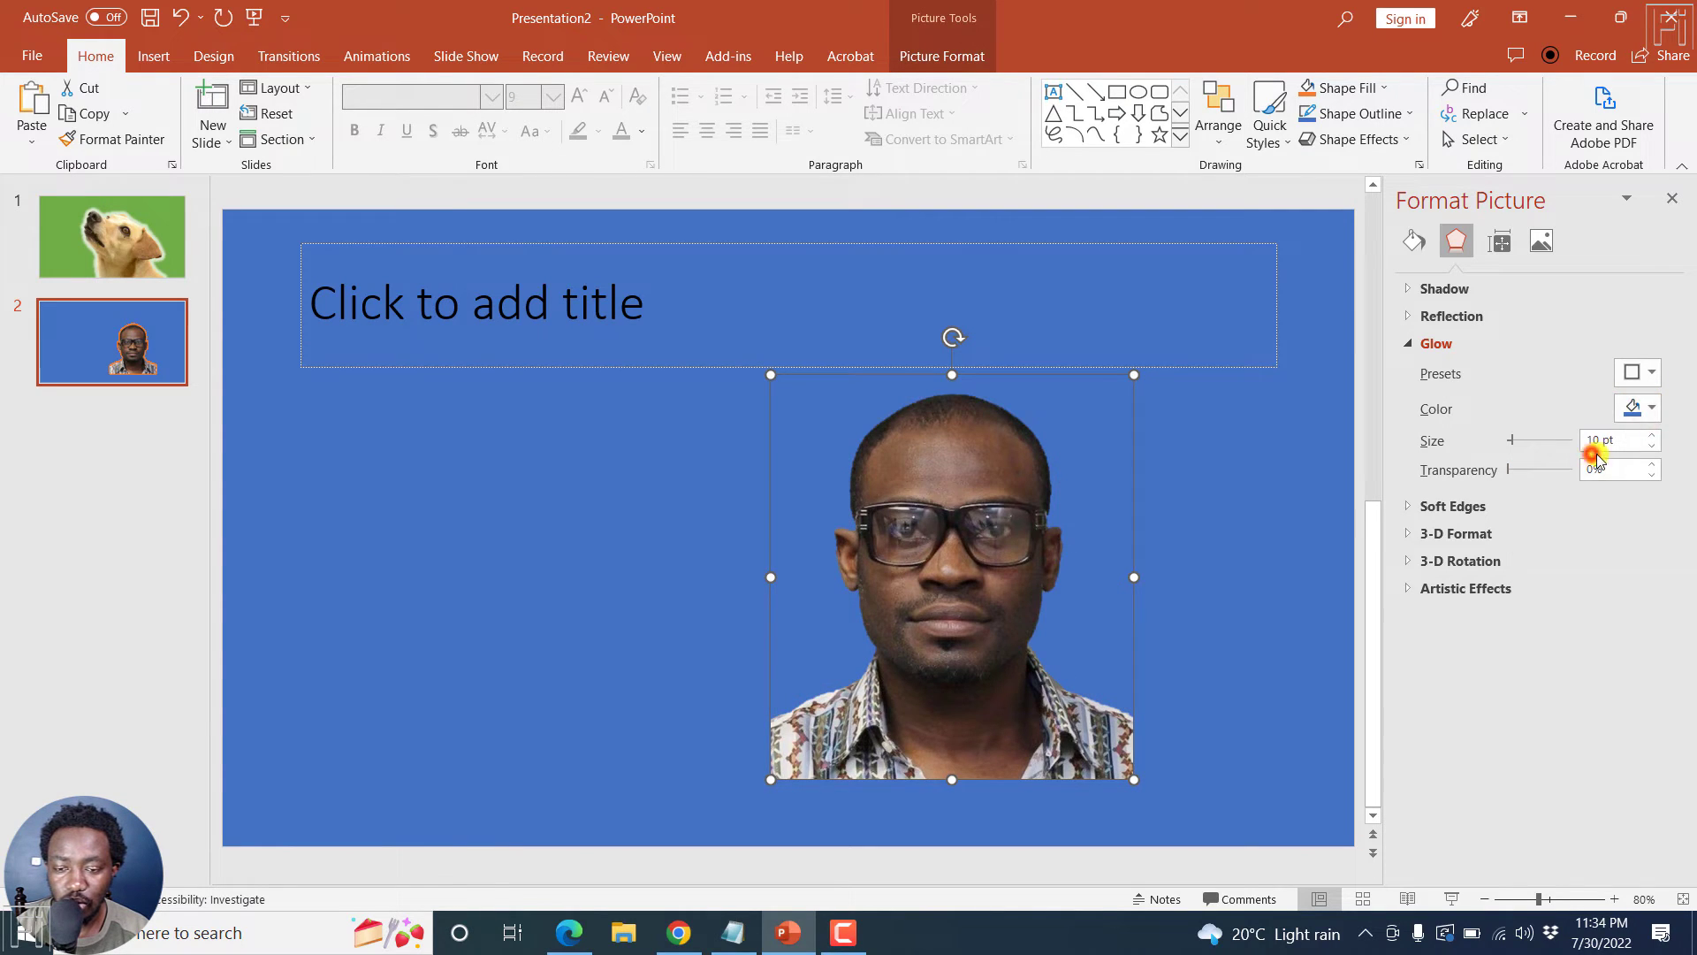
left_click(1644, 410)
left_click(1646, 461)
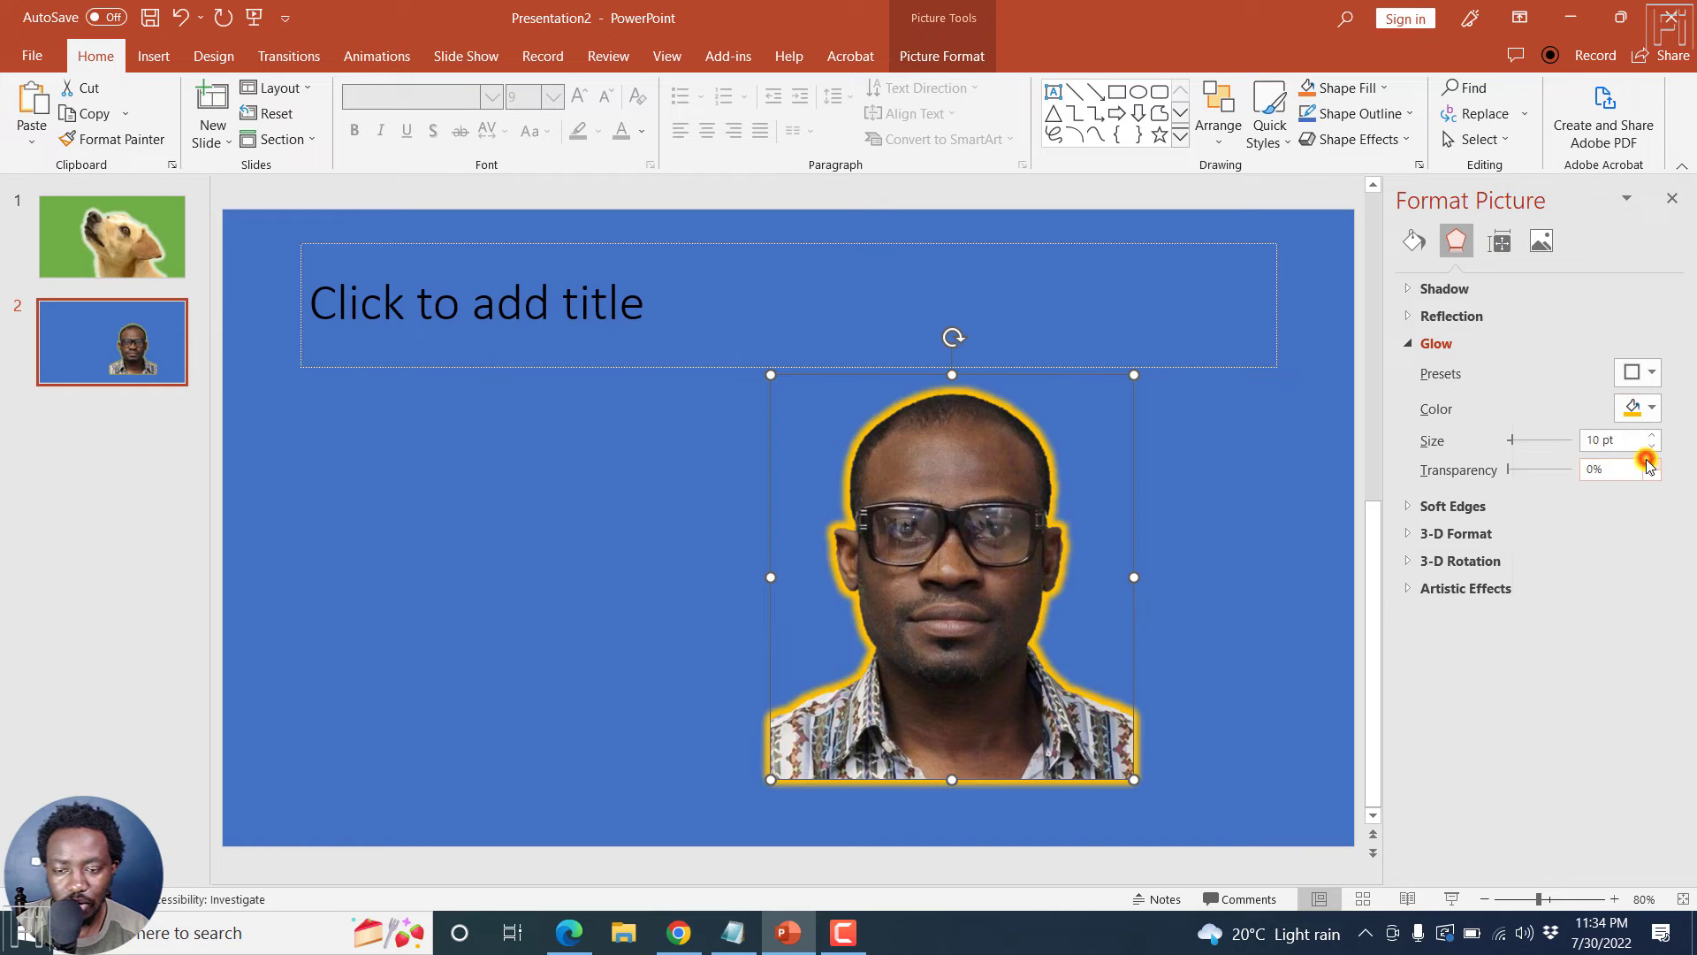
left_click(1220, 576)
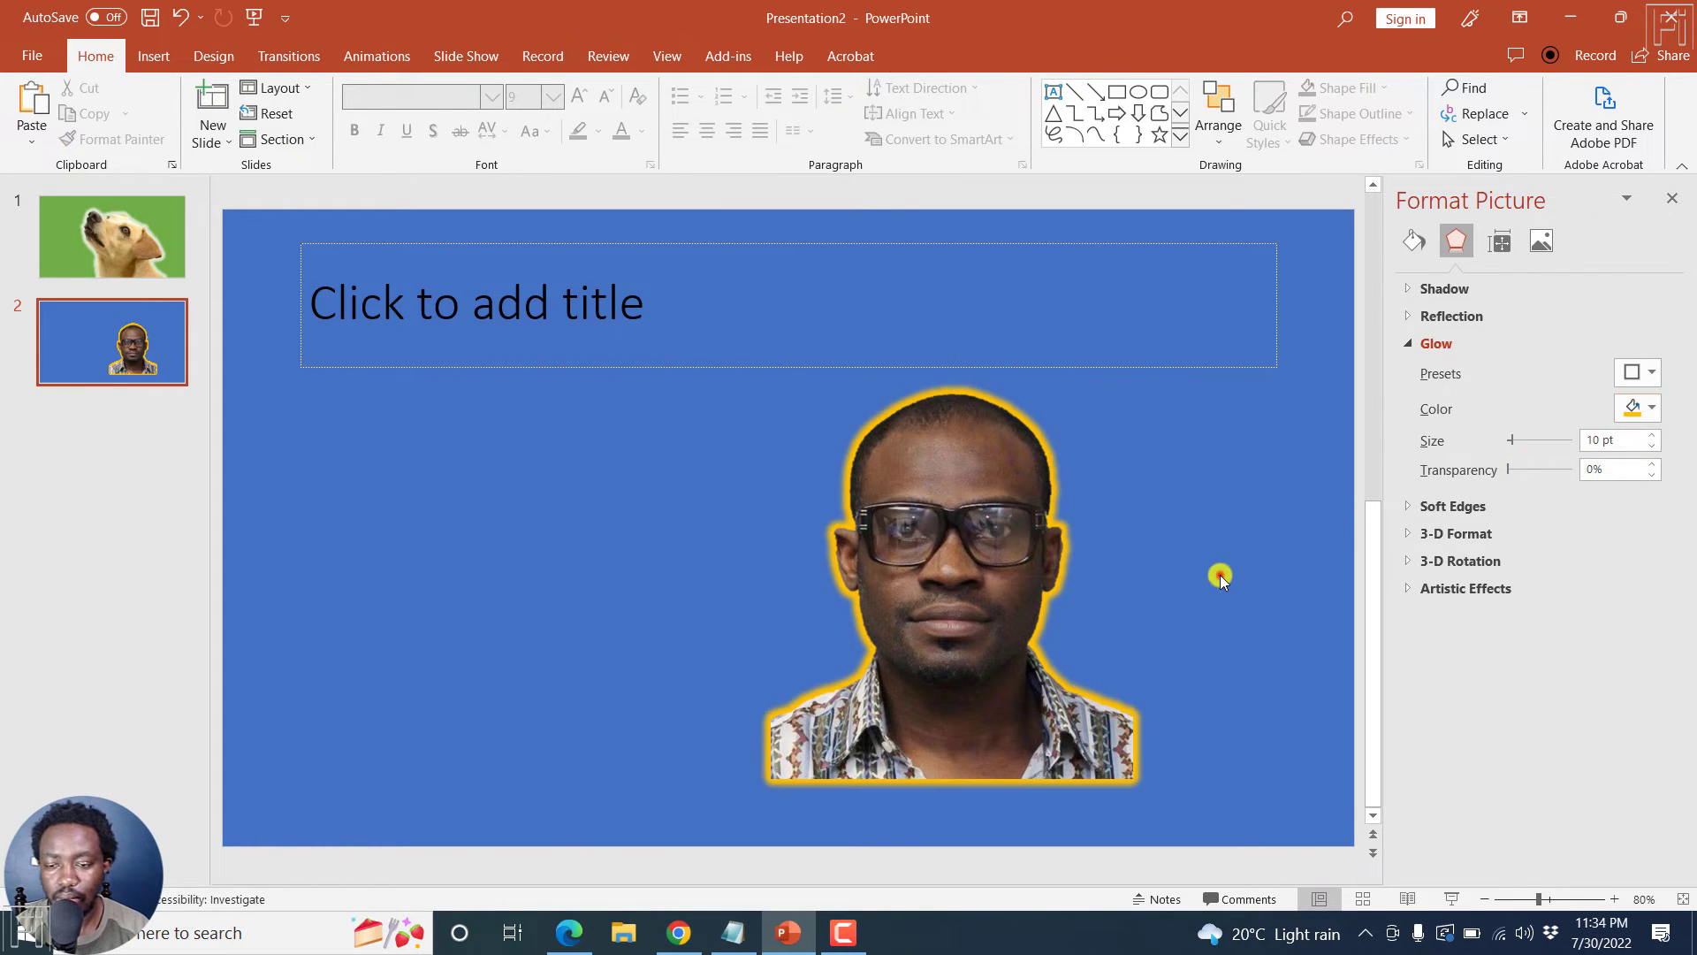
left_click(1025, 553)
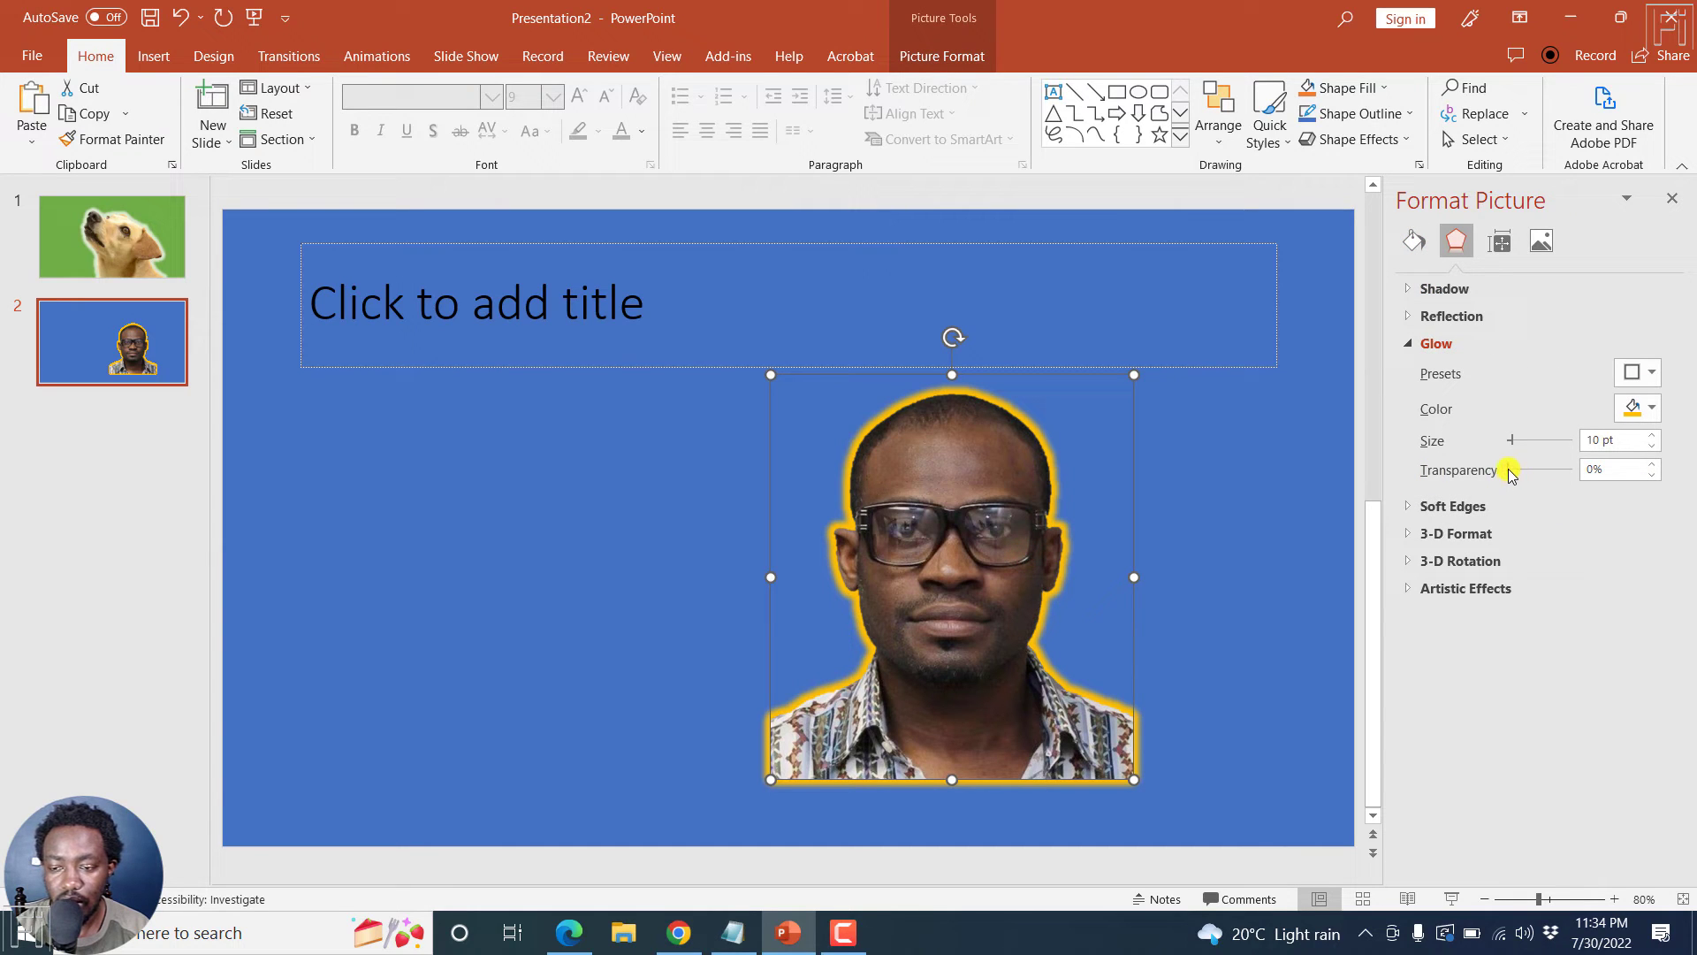
Set the glow to 5% transparency and 7 pt size, and move the photo lower right.
left_click_drag(1511, 472, 1543, 475)
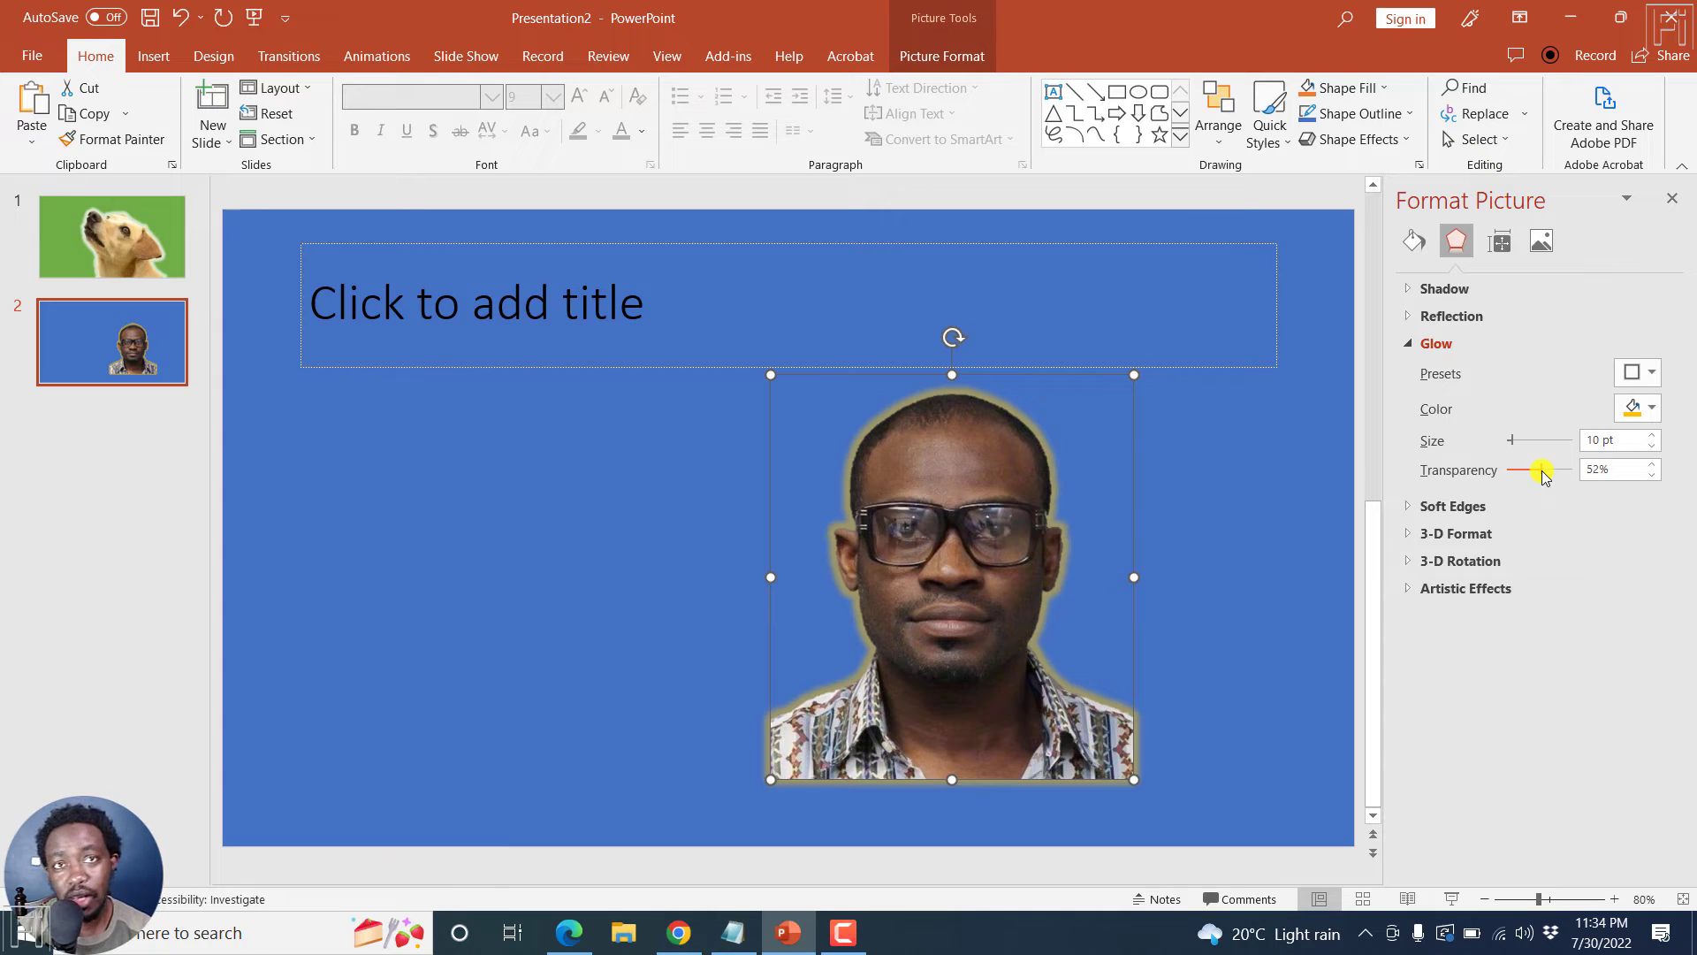
left_click_drag(1537, 477, 1528, 478)
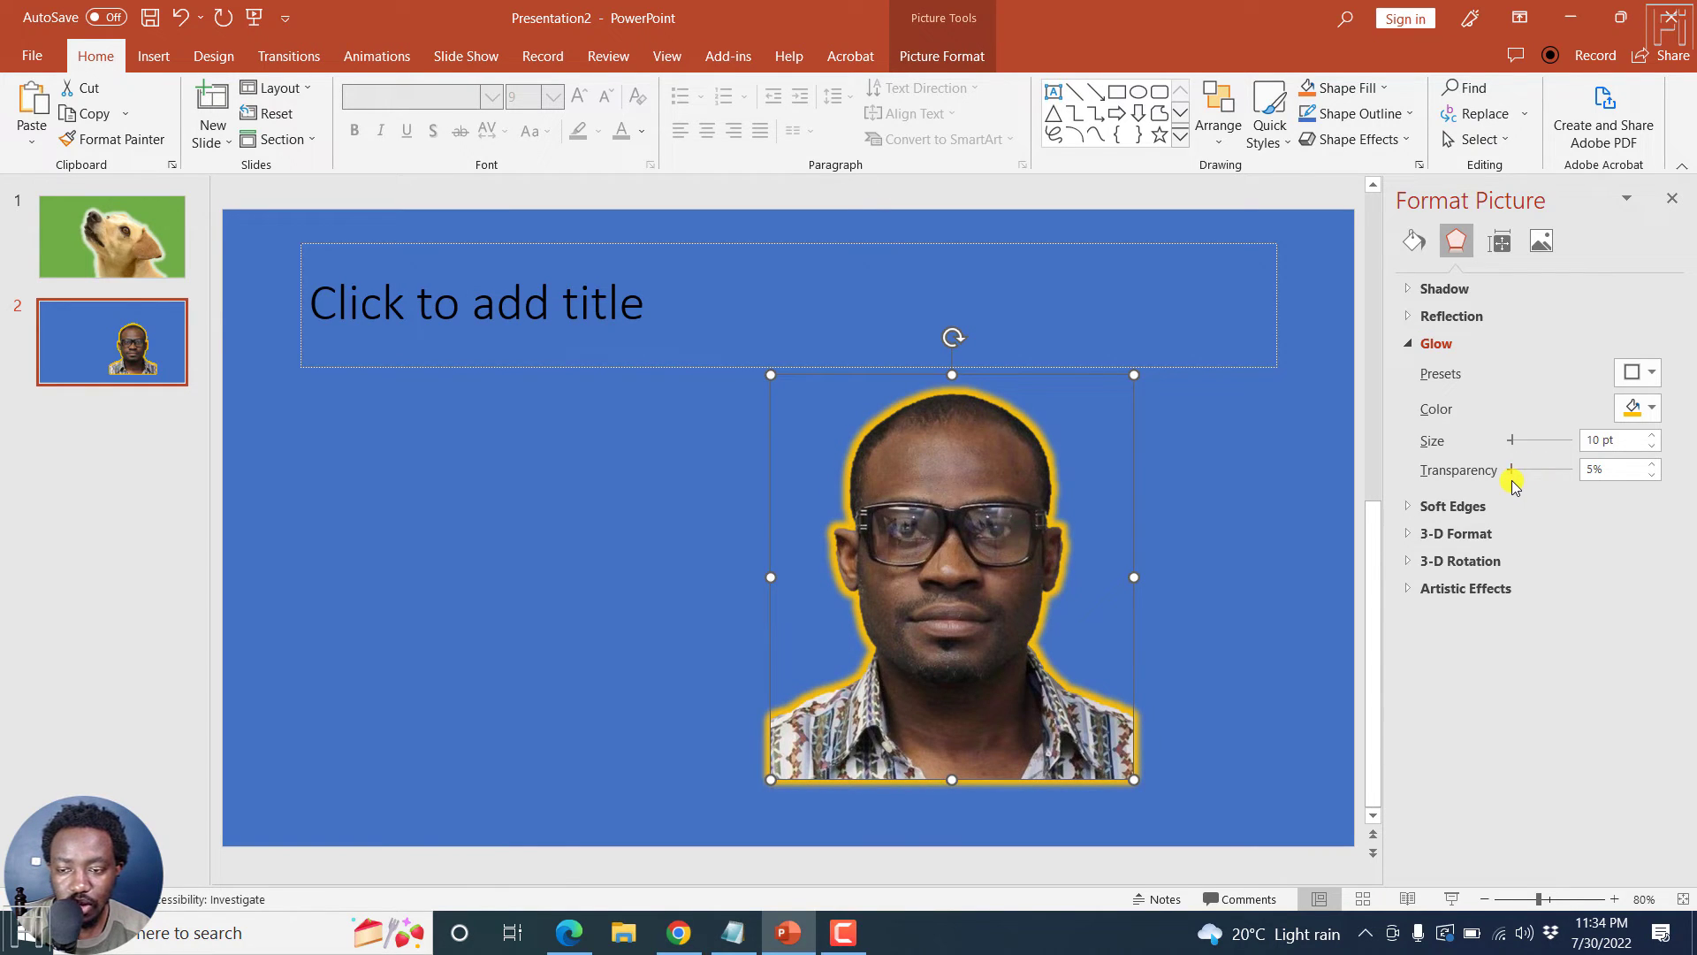
mouse_move(1512, 444)
left_mouse_down()
mouse_move(1538, 444)
mouse_move(1512, 445)
left_mouse_up()
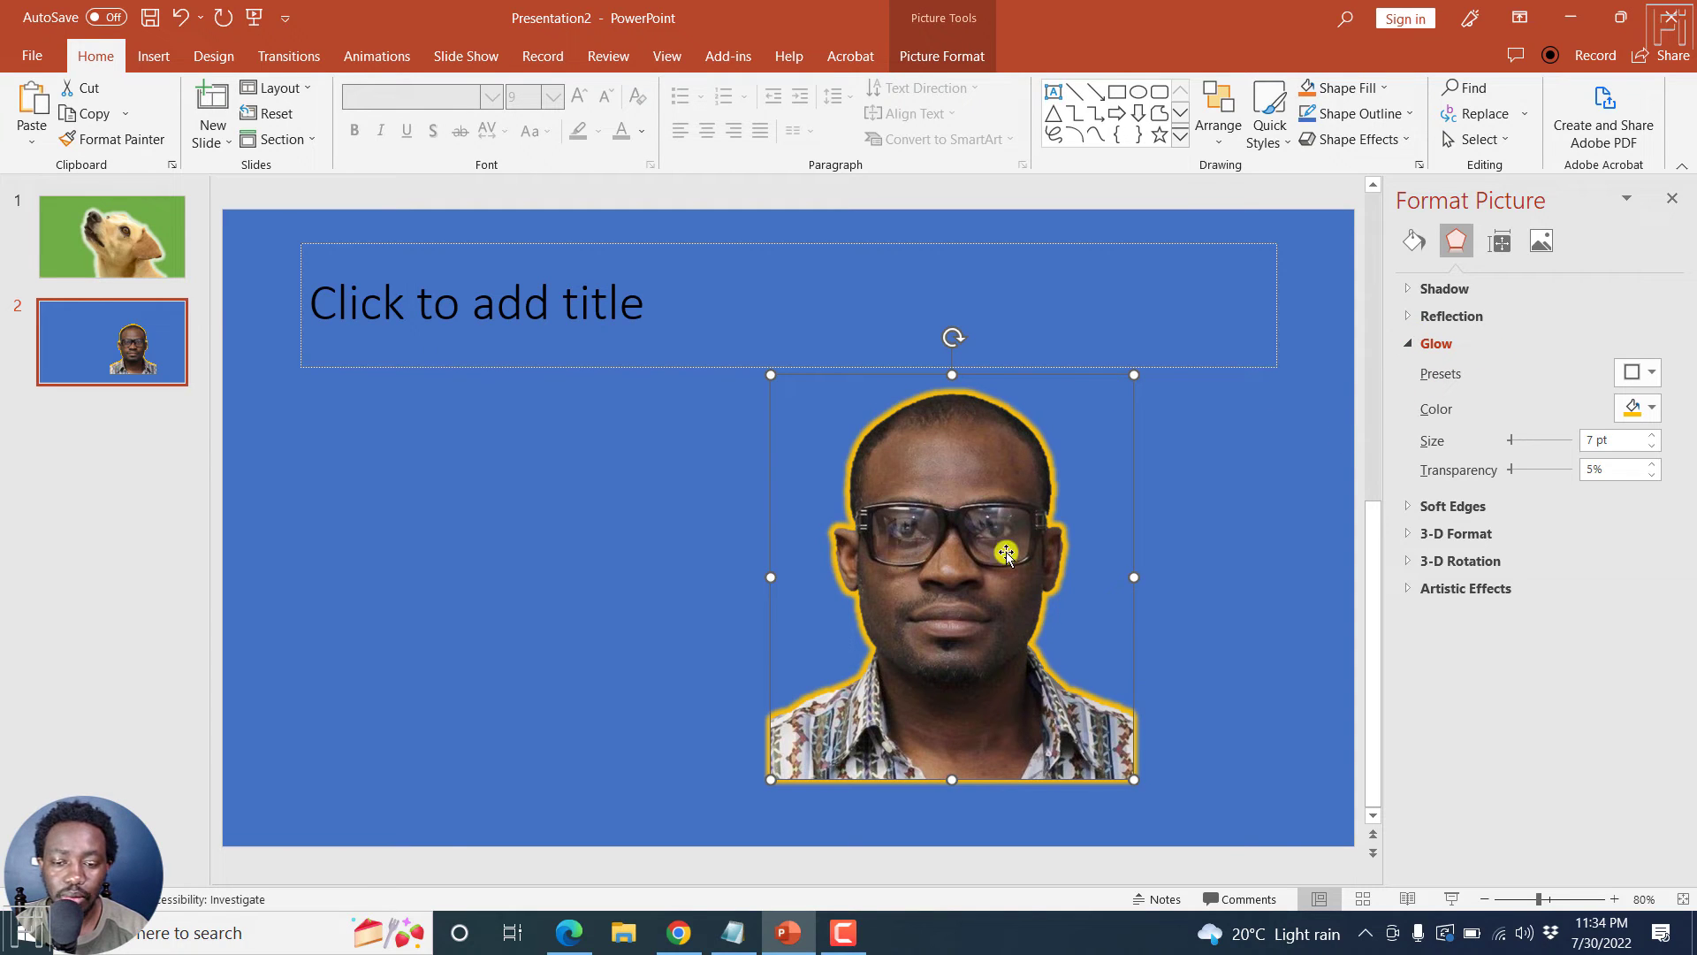
left_click_drag(926, 520, 1042, 540)
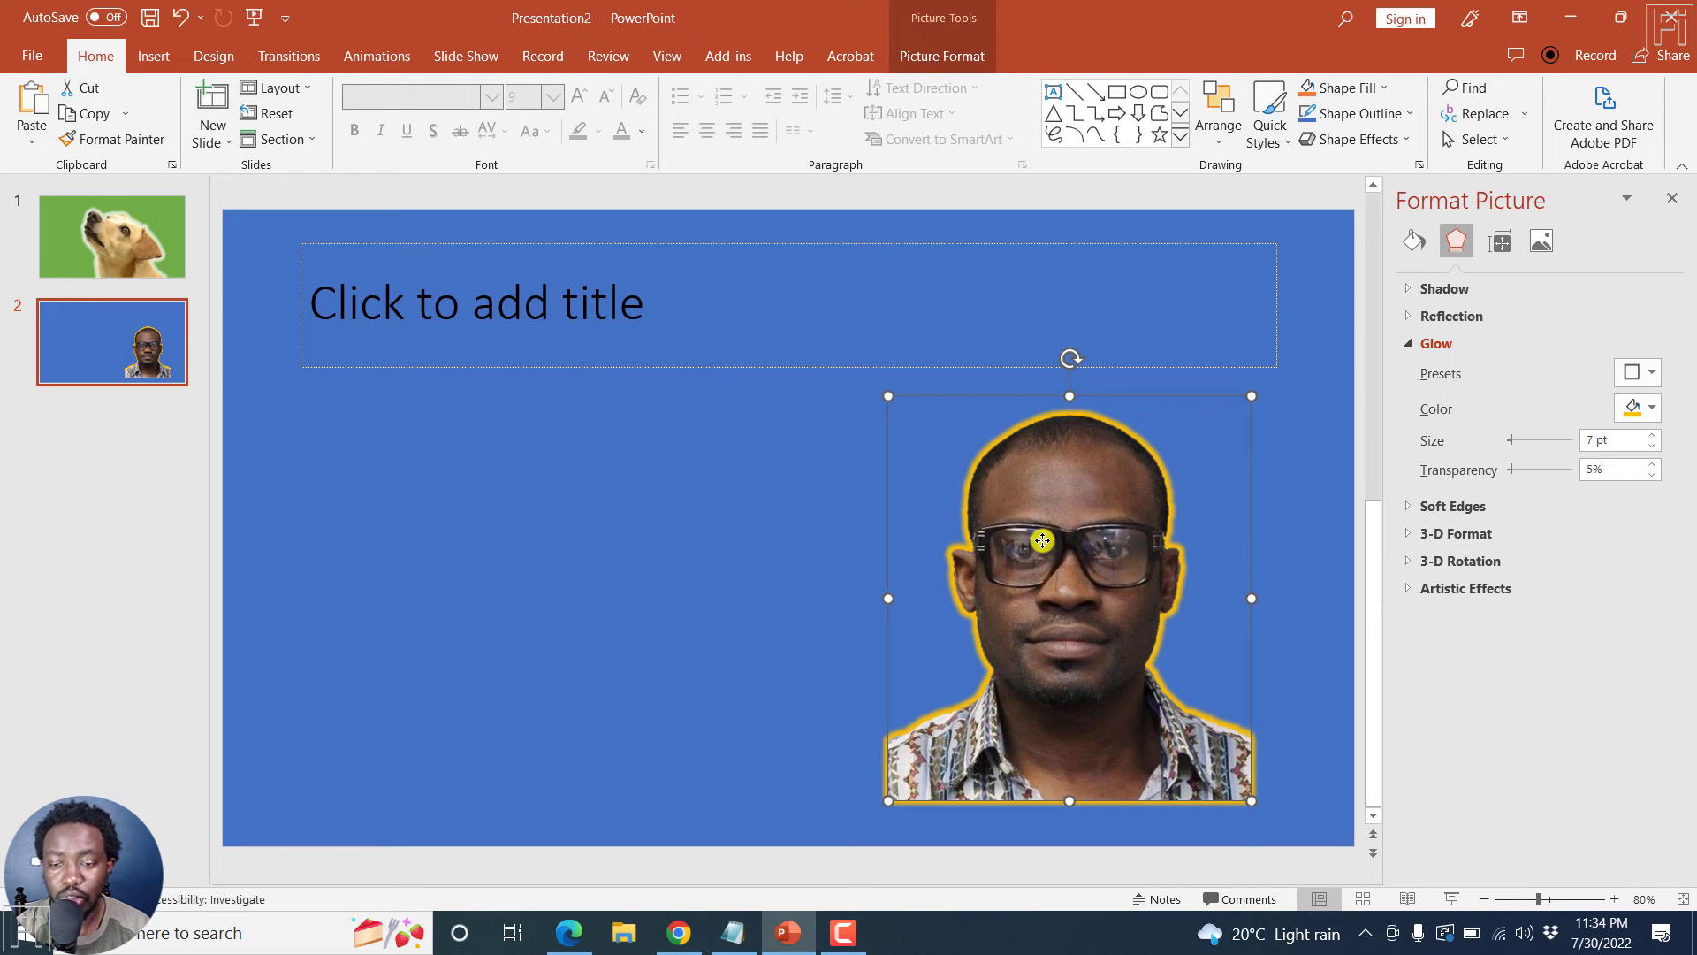
Enter the title 'How to ADD A border to a Photo In PowerPoint' and make its box narrower and taller.
left_click(699, 527)
left_click(471, 294)
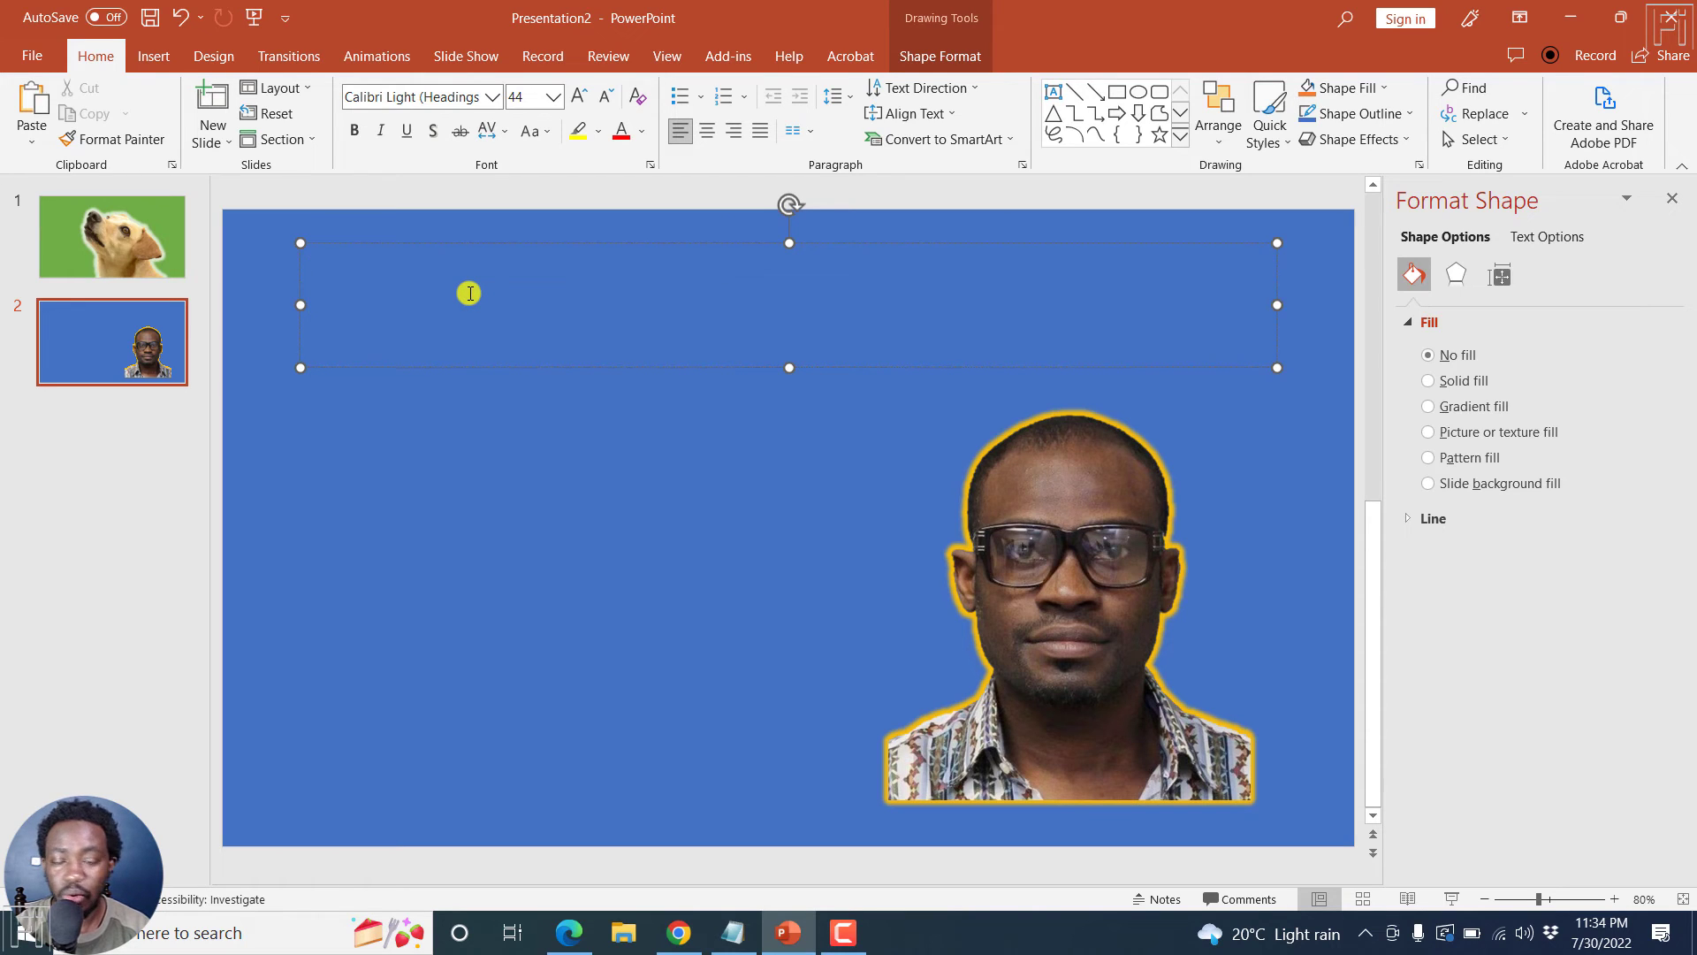
type("How to ADD A b")
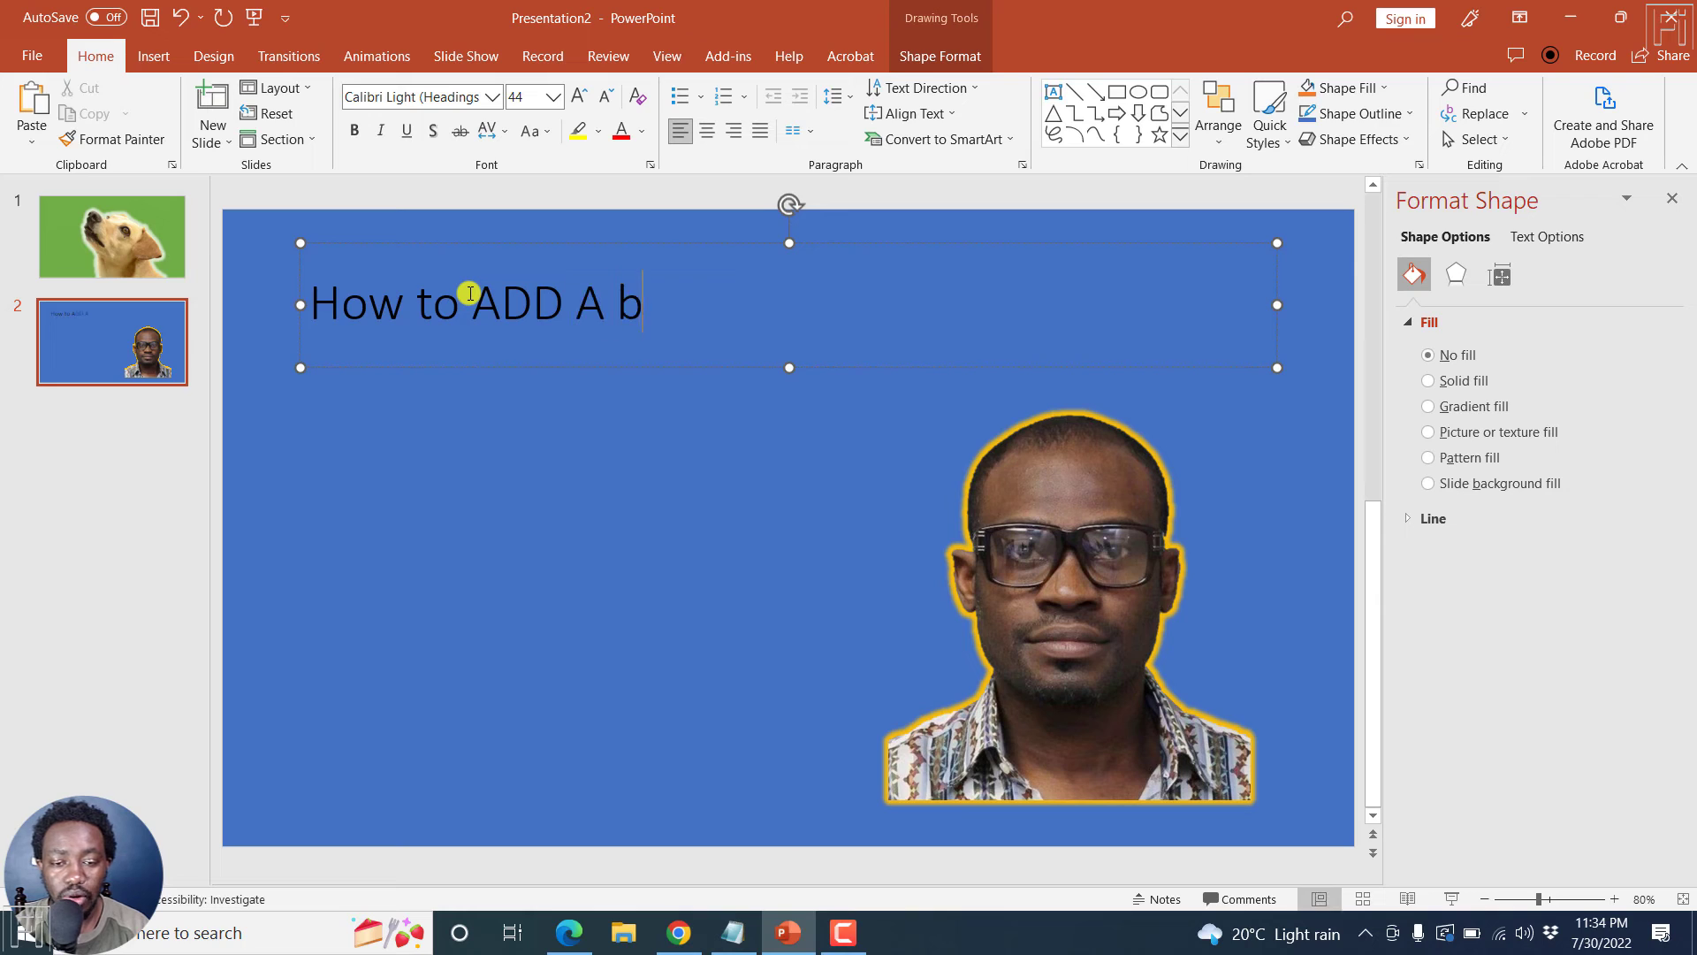
type("order to a Phote")
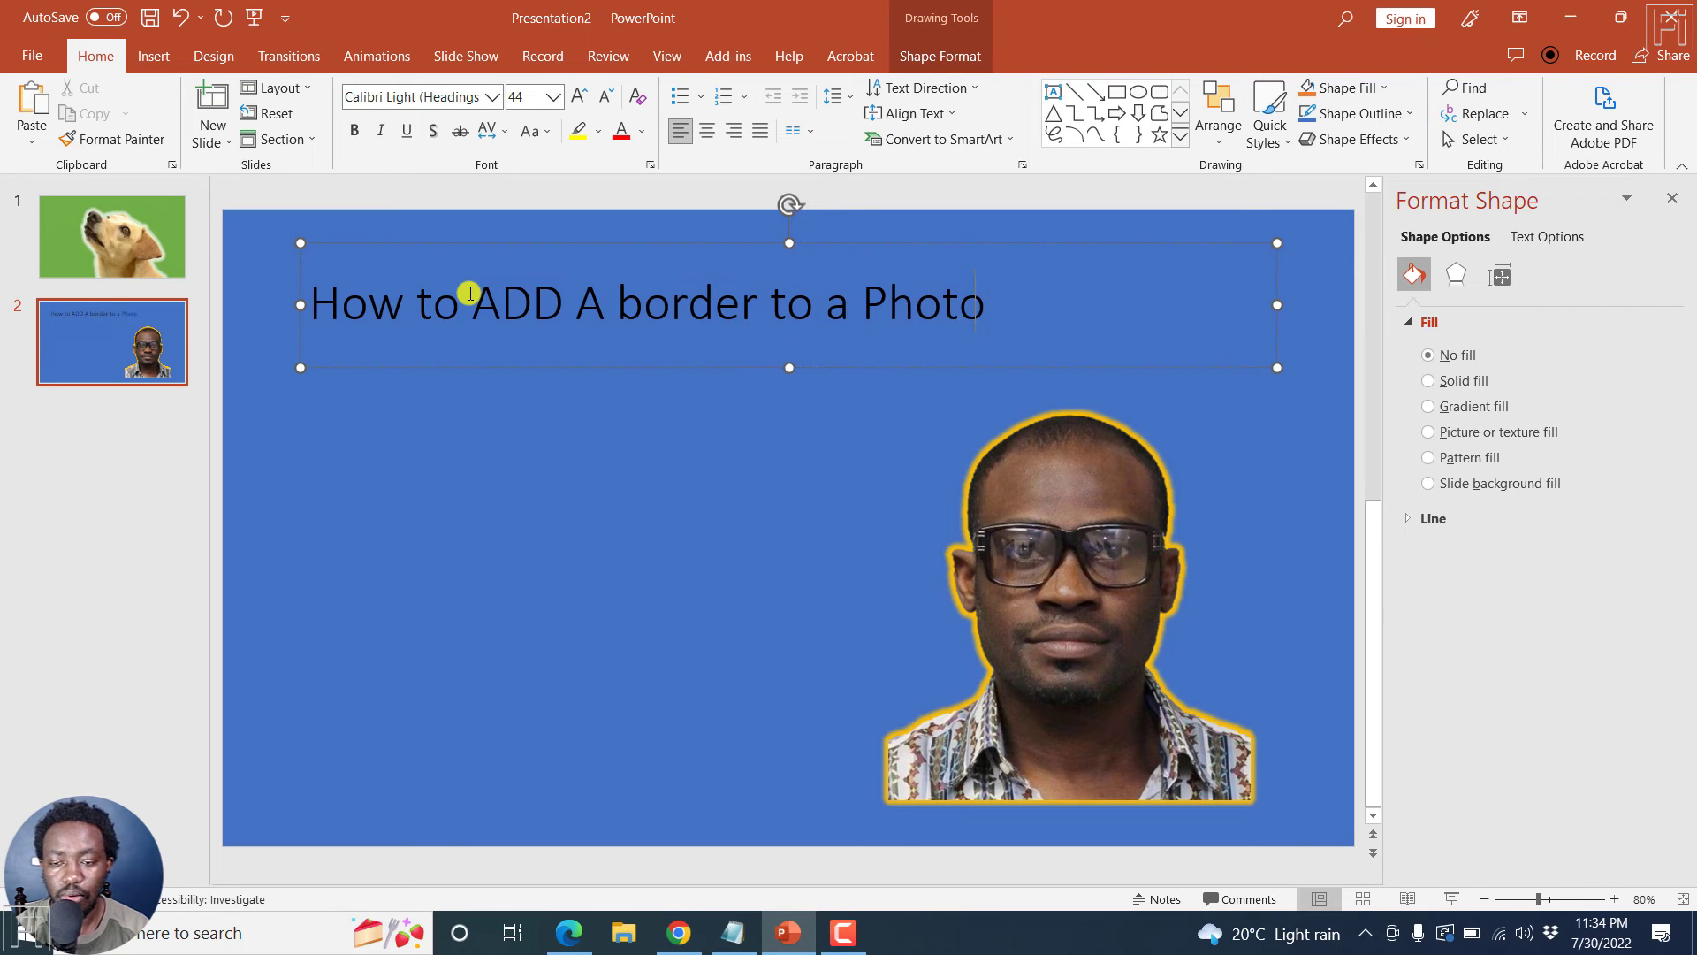
type(" In Pow")
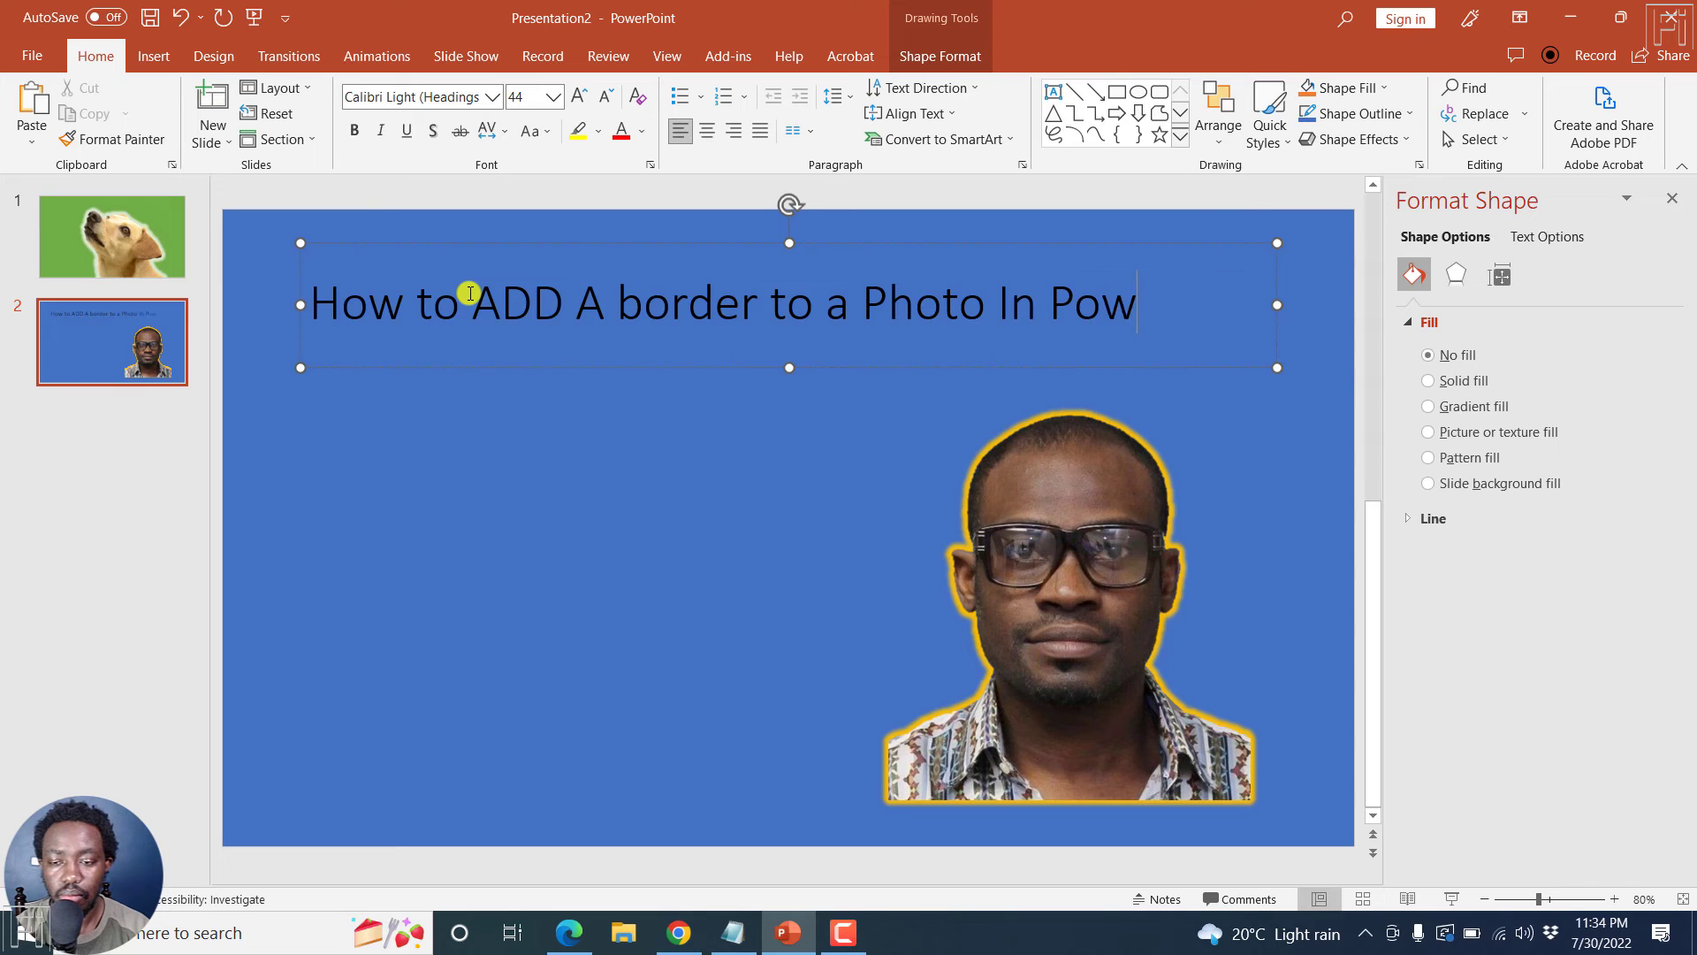
type("erPoint")
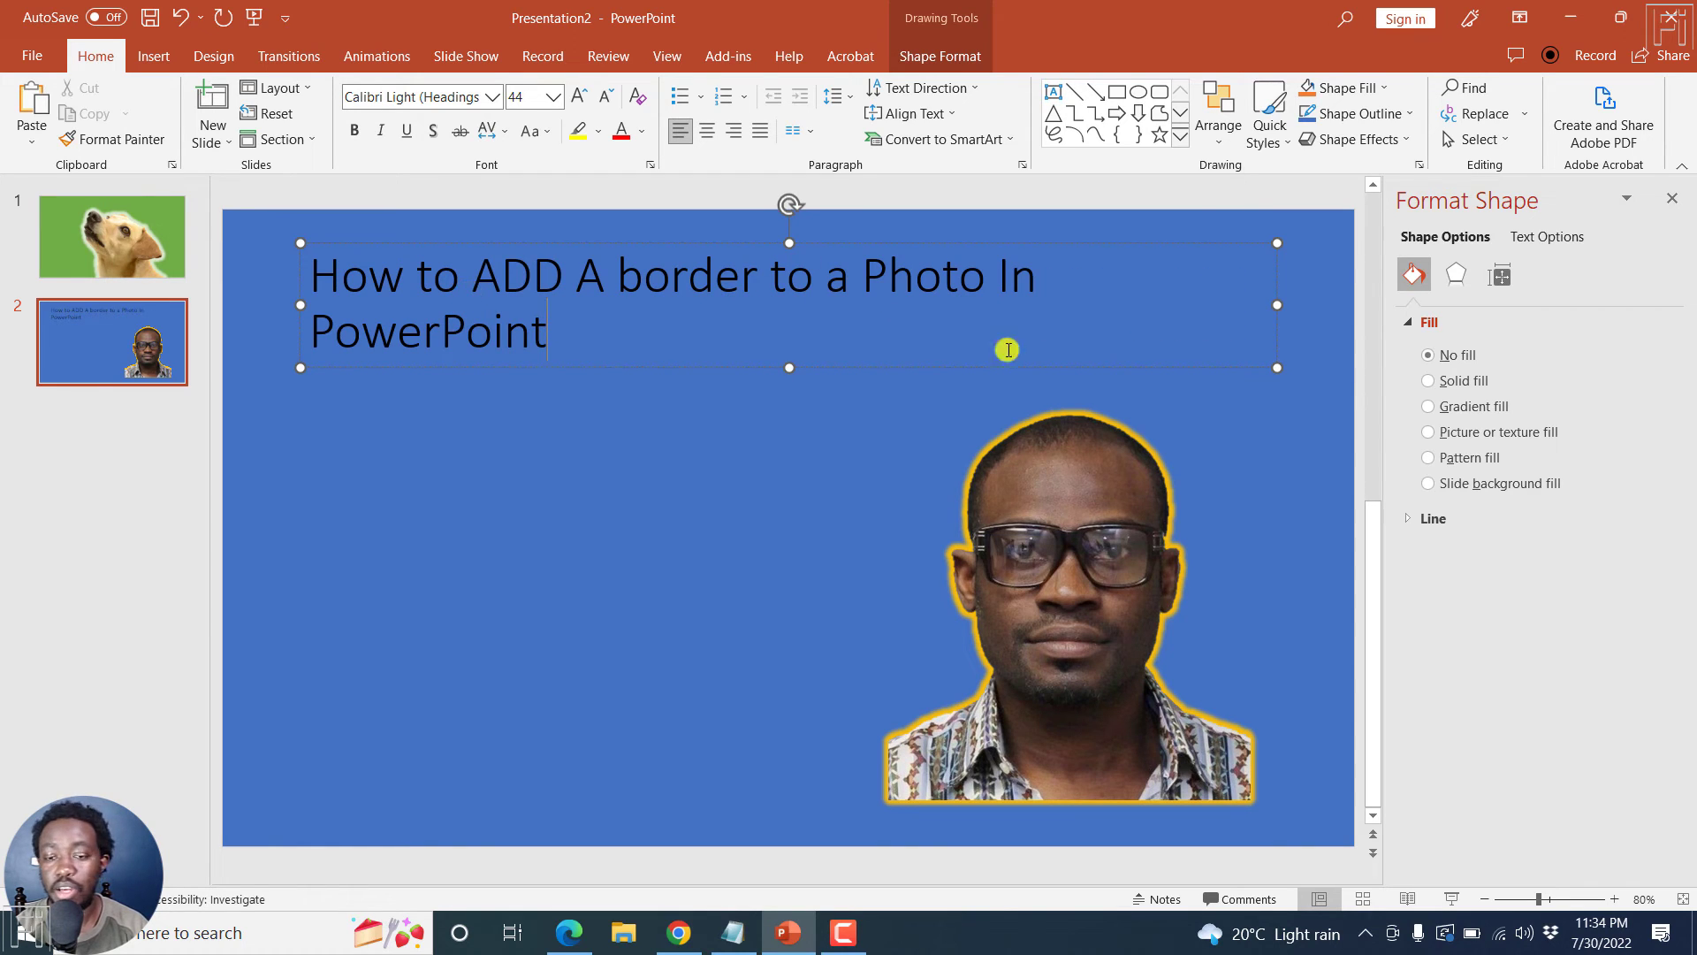
left_click_drag(1276, 305, 765, 305)
left_click_drag(535, 369, 527, 730)
Make the title text 80 pt, white and bold.
key("ctrl+a")
triple_click(464, 517)
left_click(562, 105)
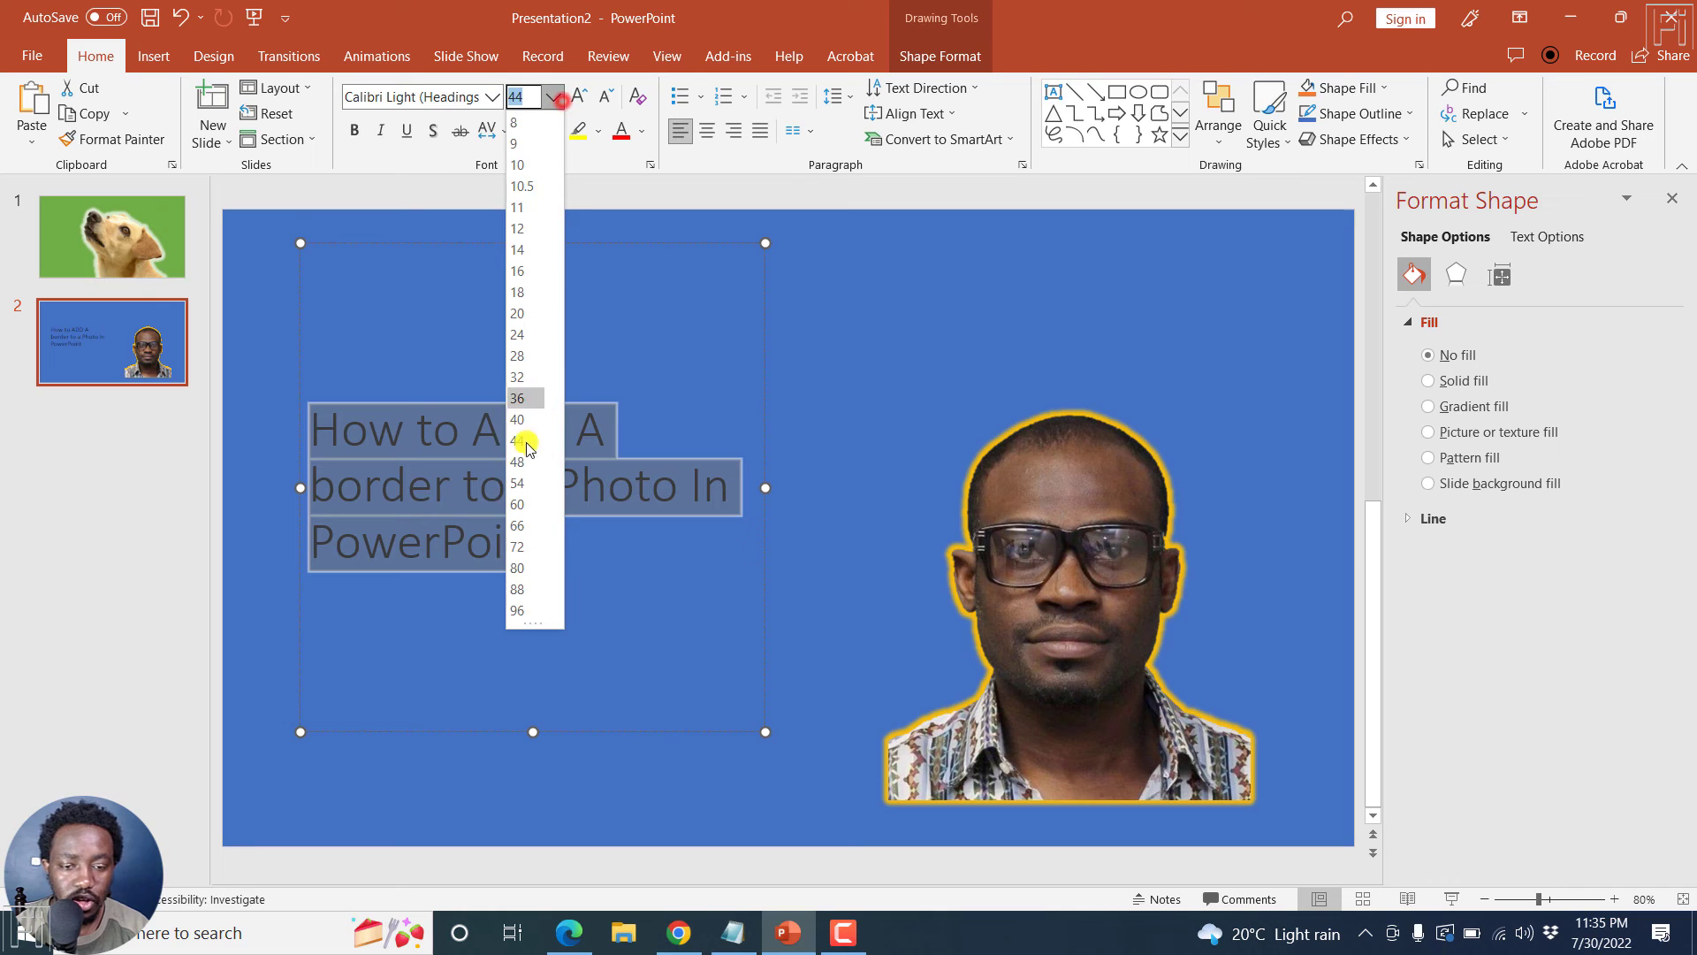
left_click(535, 608)
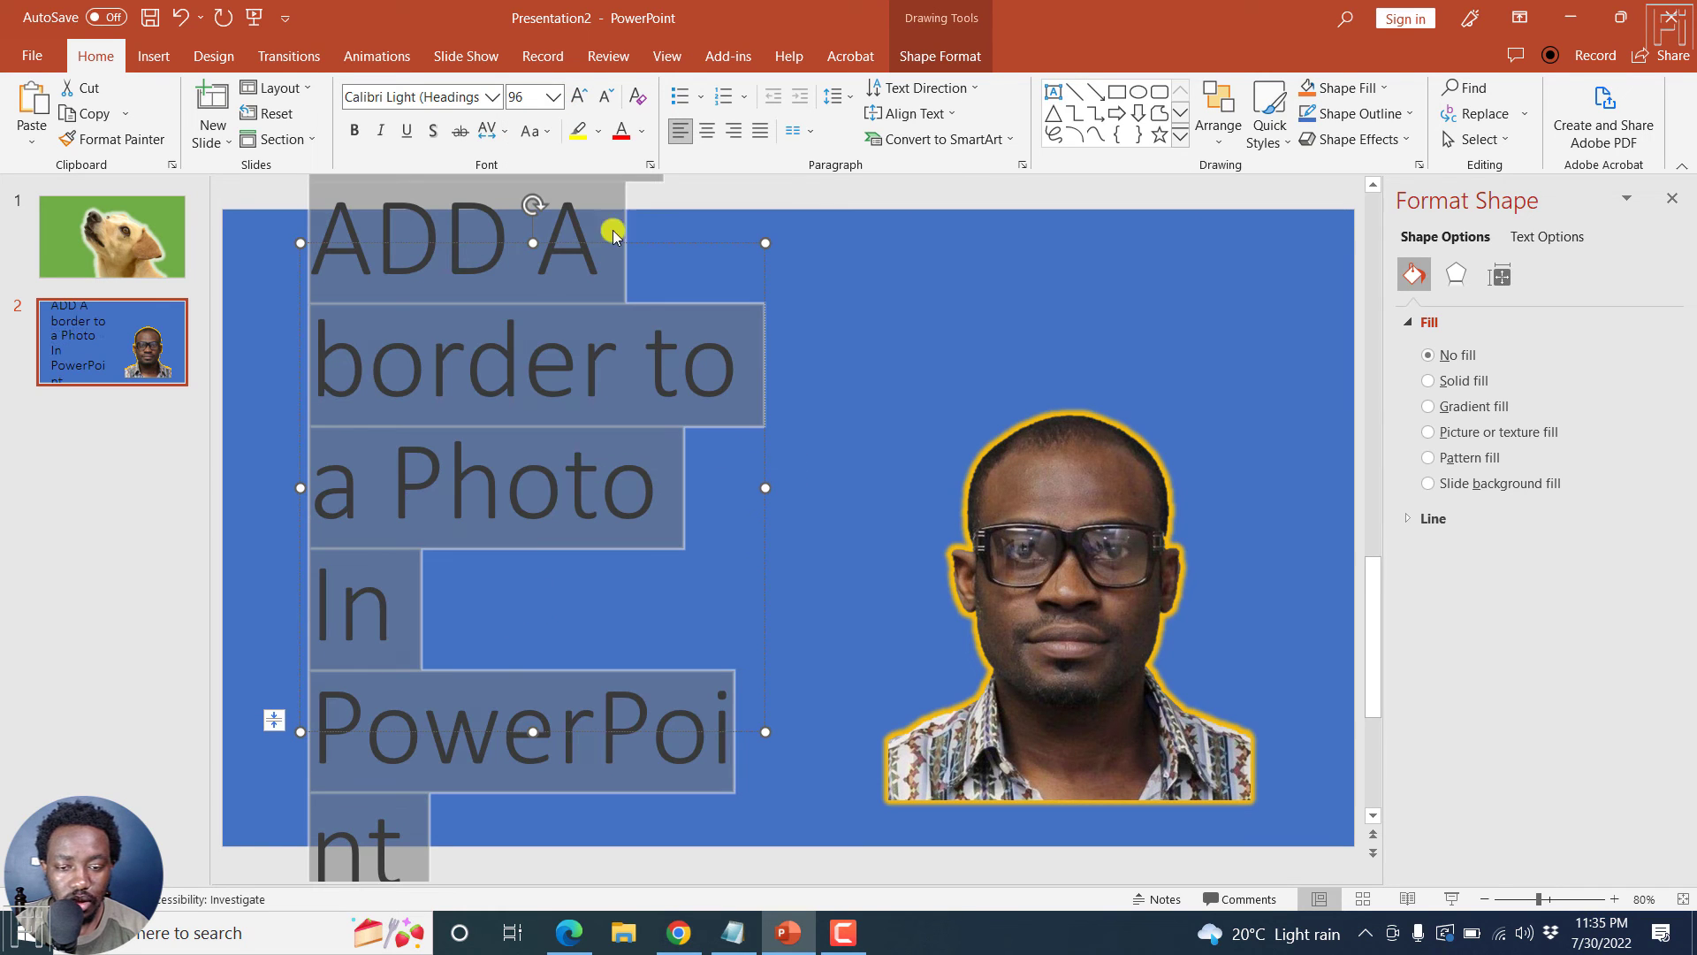
left_click(557, 100)
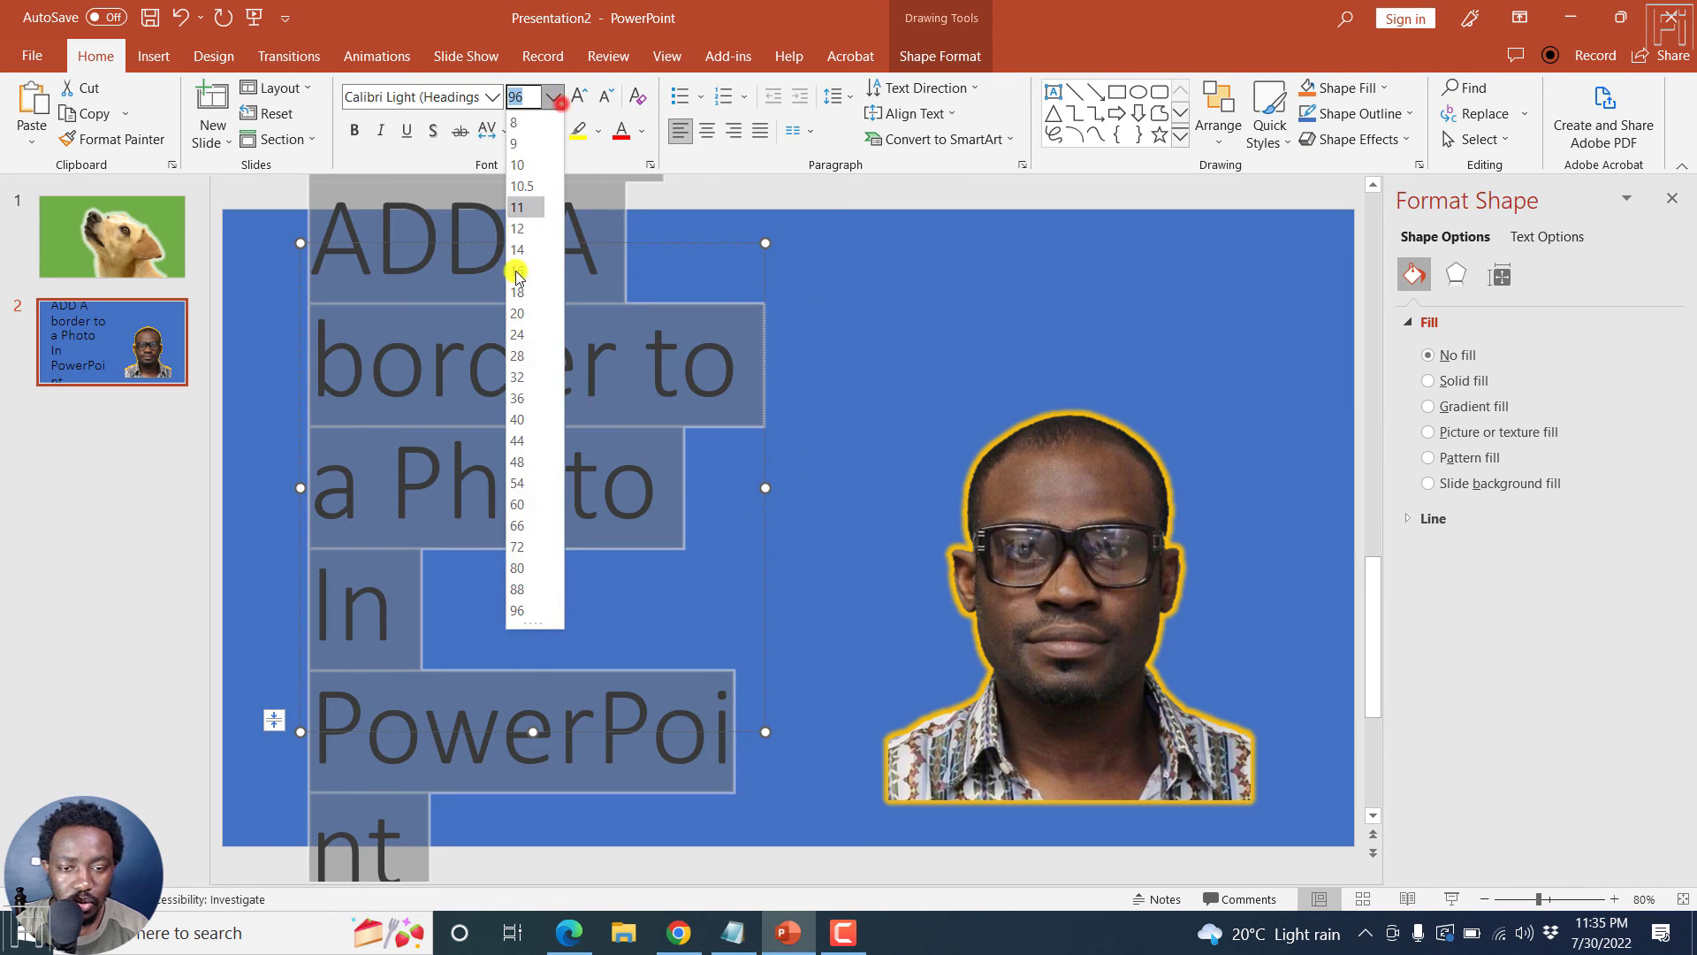
left_click(519, 570)
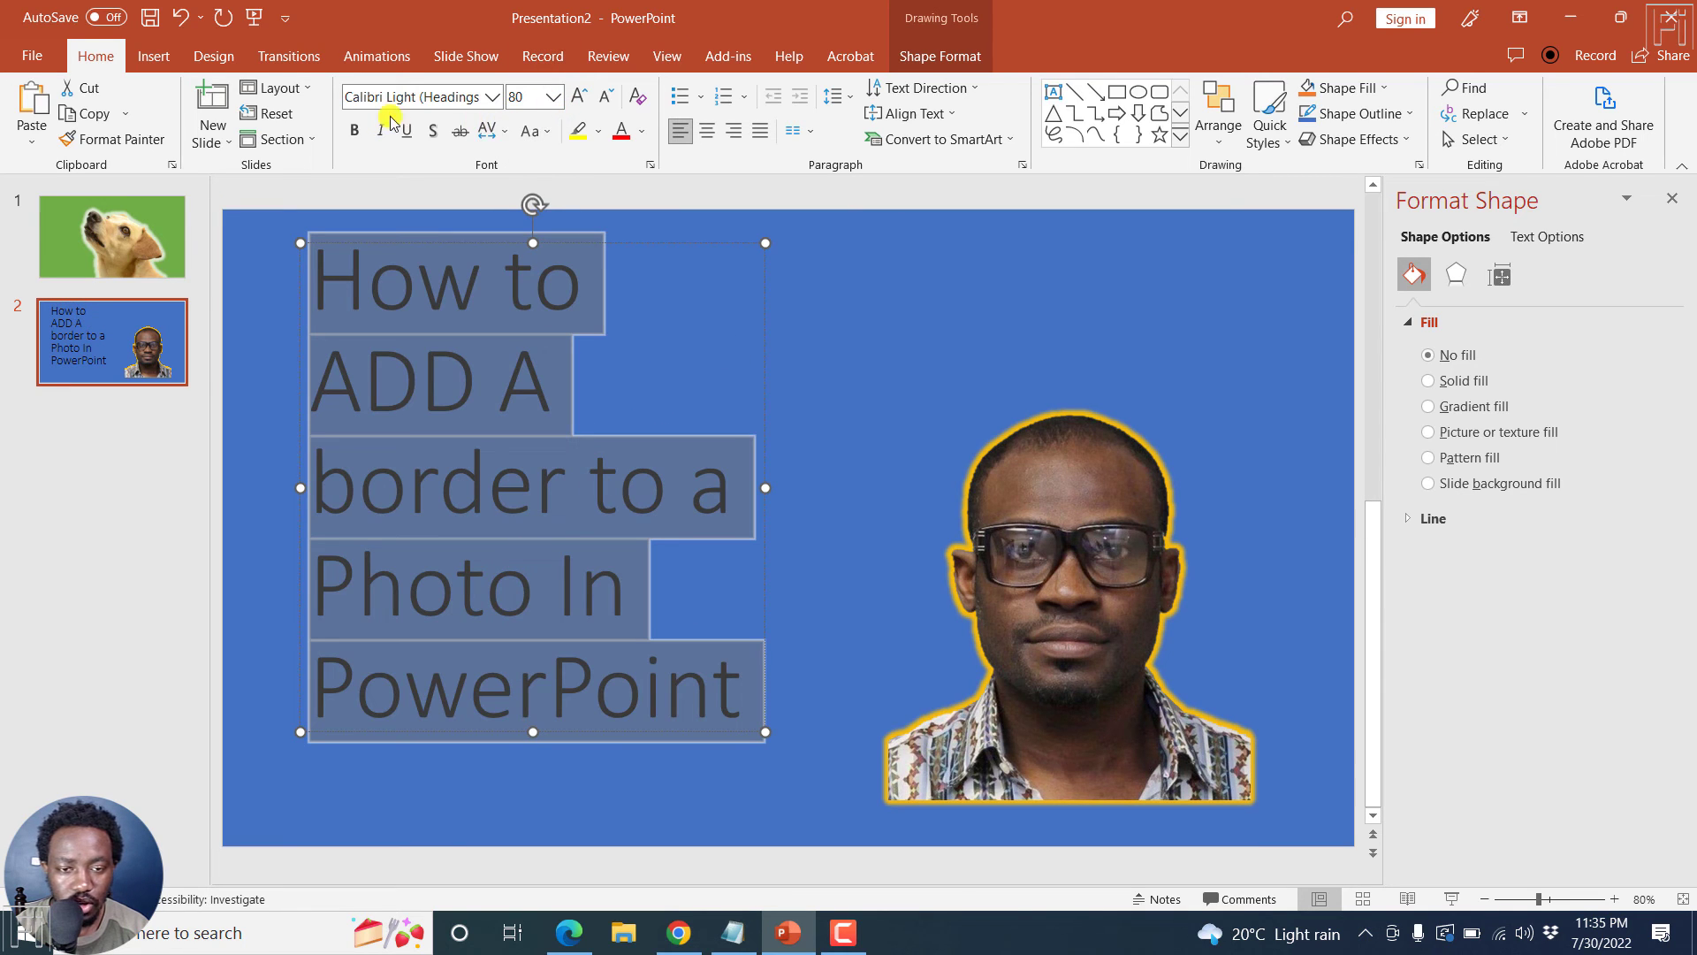
left_click(641, 136)
left_click(623, 180)
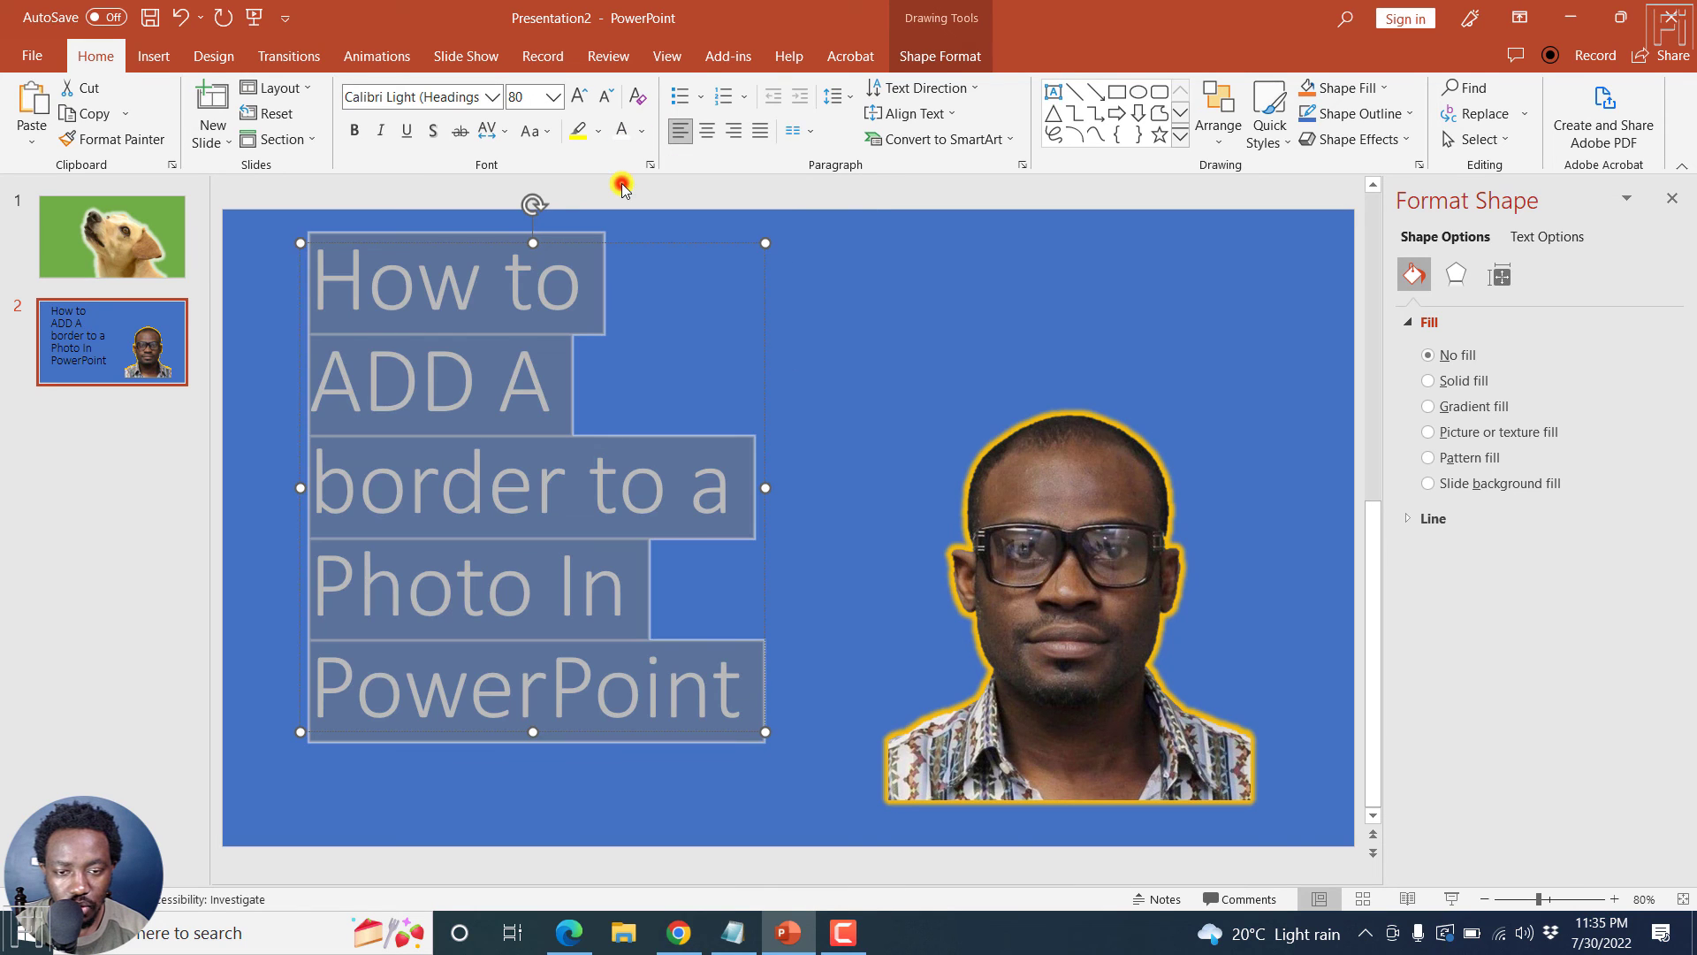
left_click(354, 131)
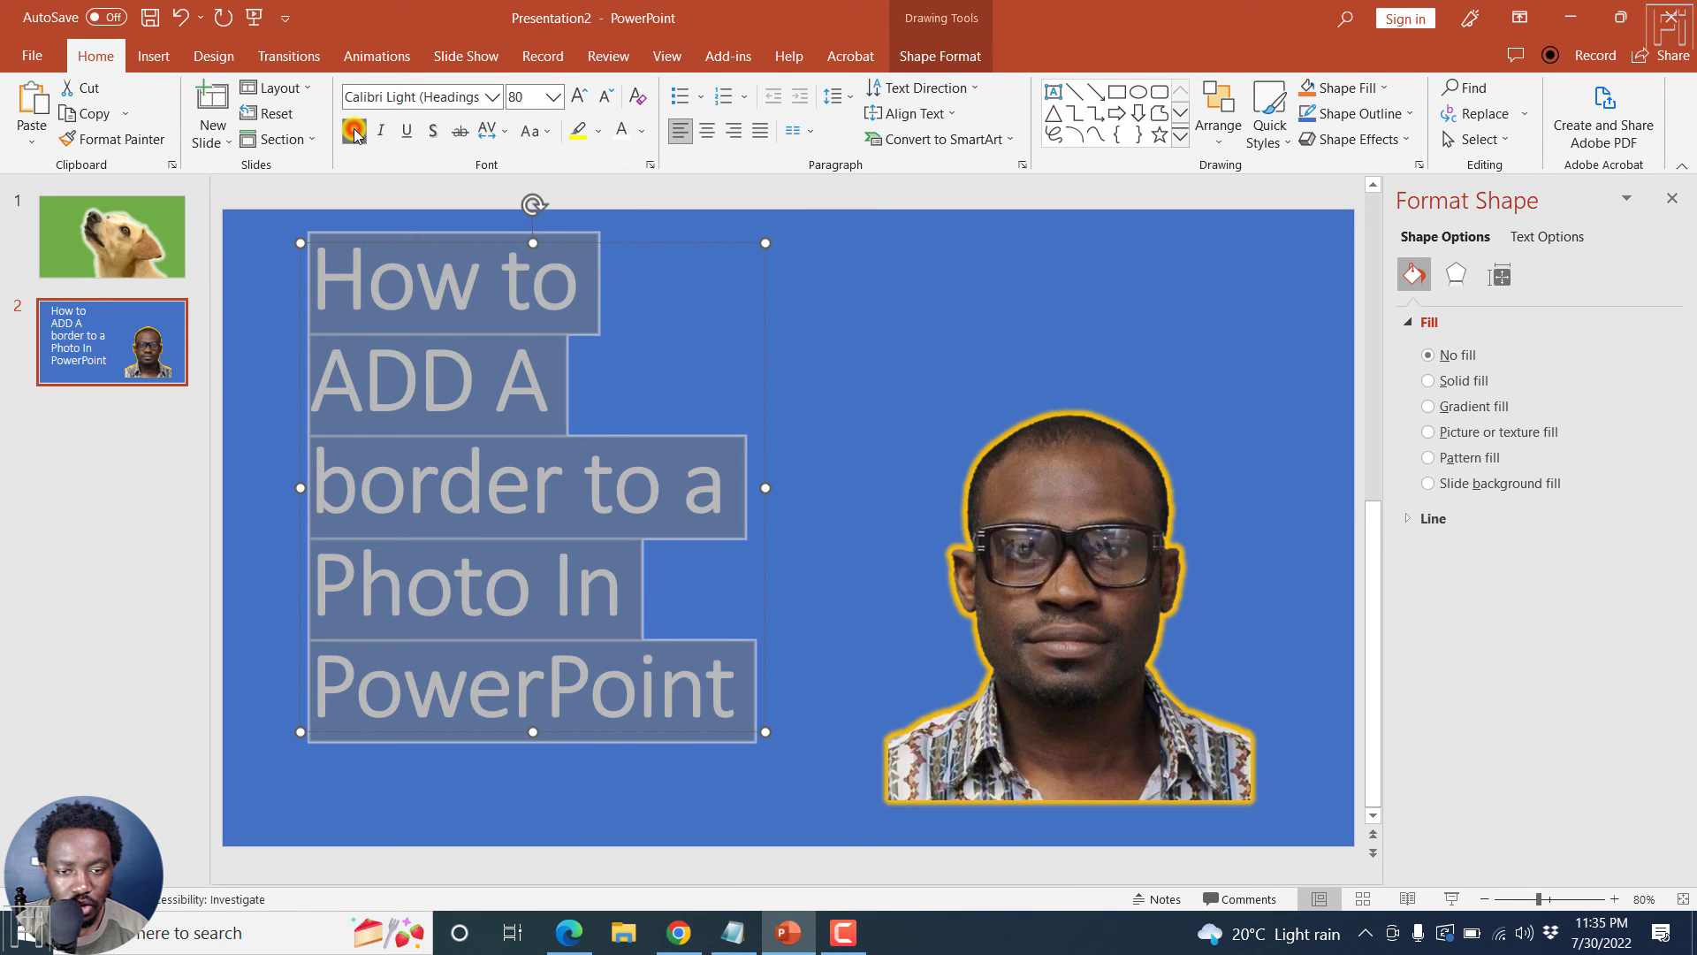
Apply the Impact font to the title and check the result.
left_click(493, 99)
type("Impact")
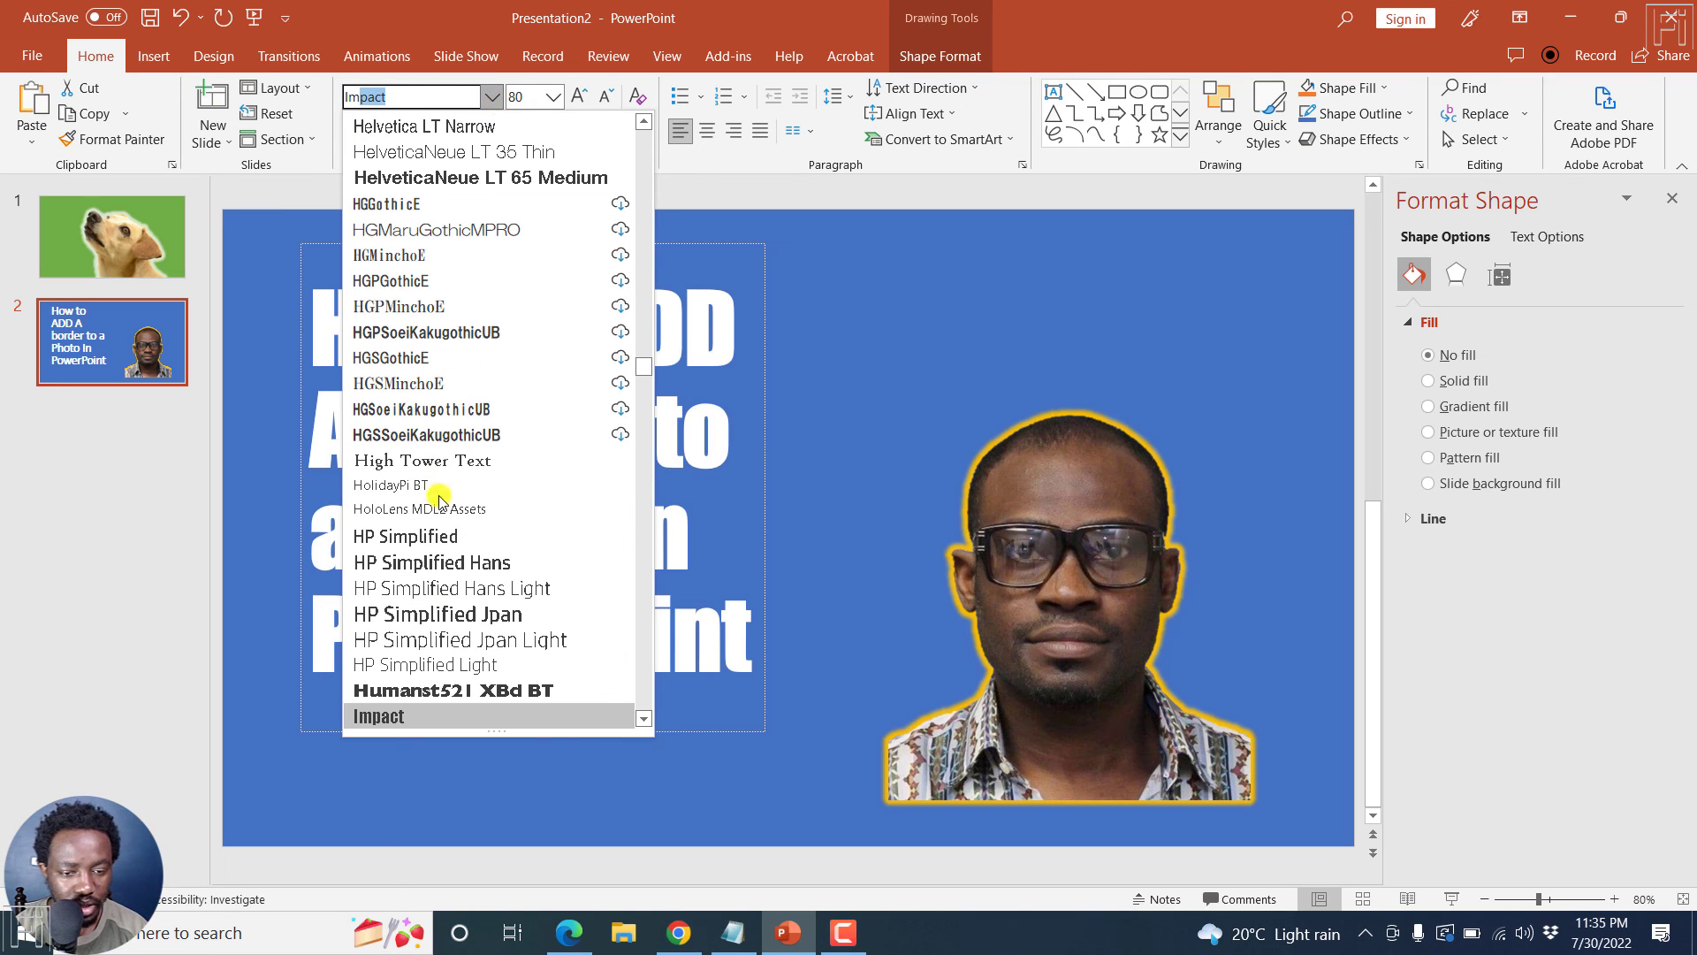
left_click(386, 712)
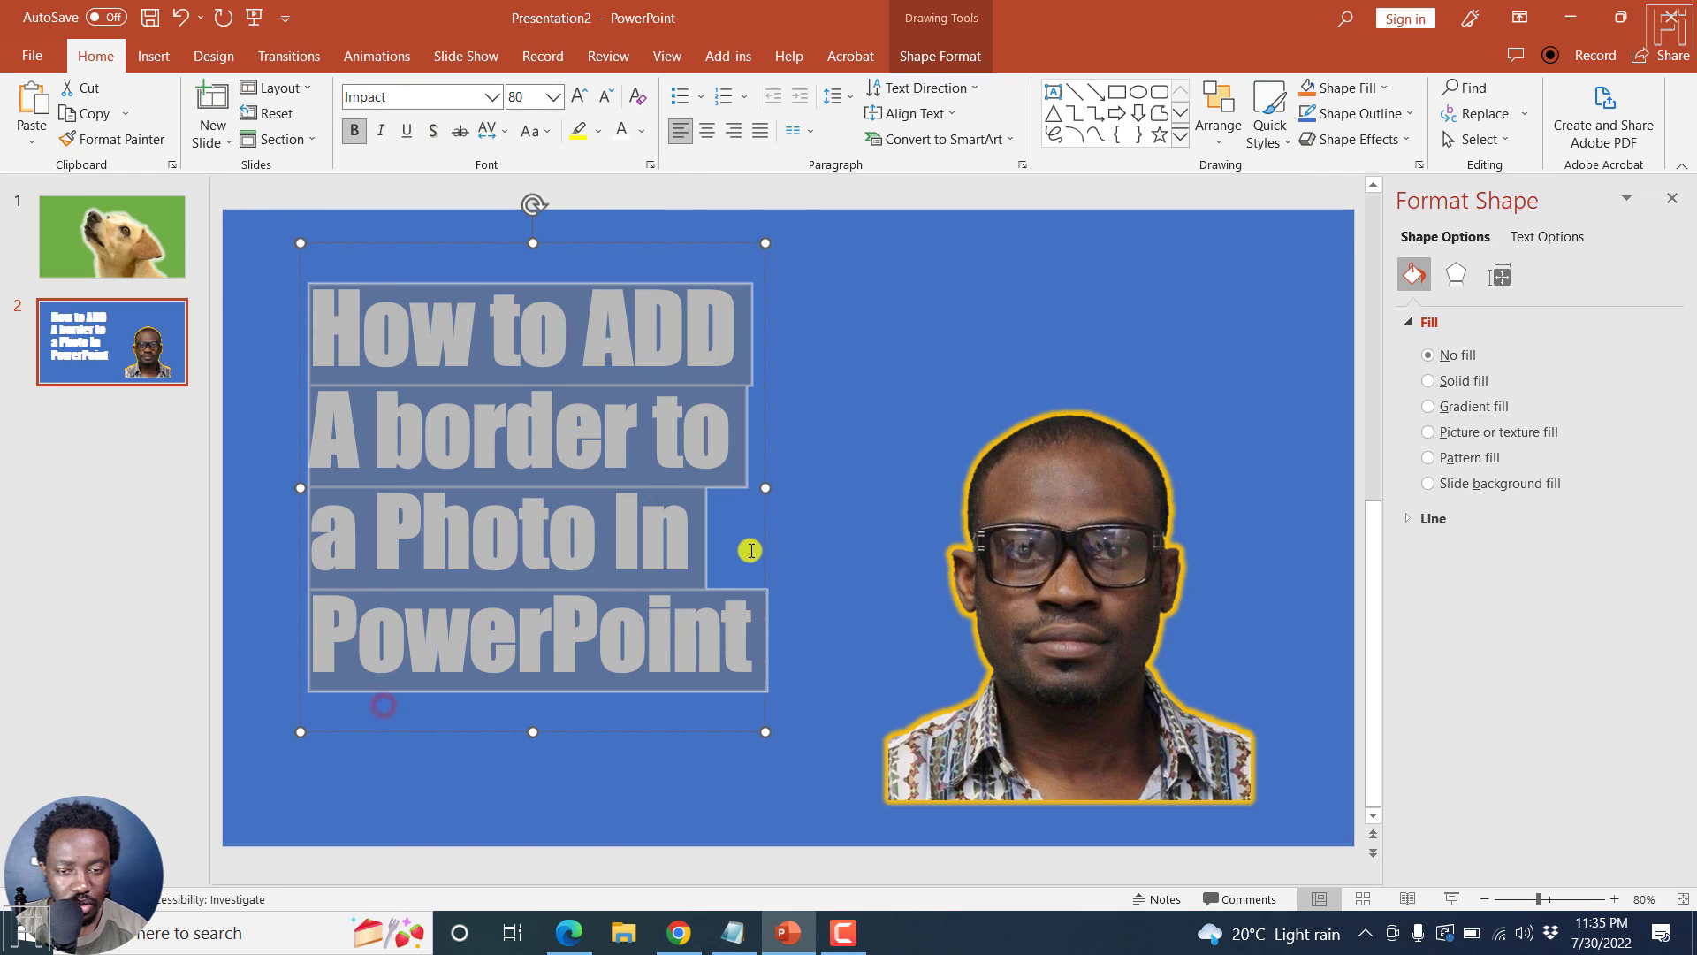
left_click(852, 530)
left_click_drag(523, 432, 547, 502)
left_click(826, 295)
left_click(547, 342)
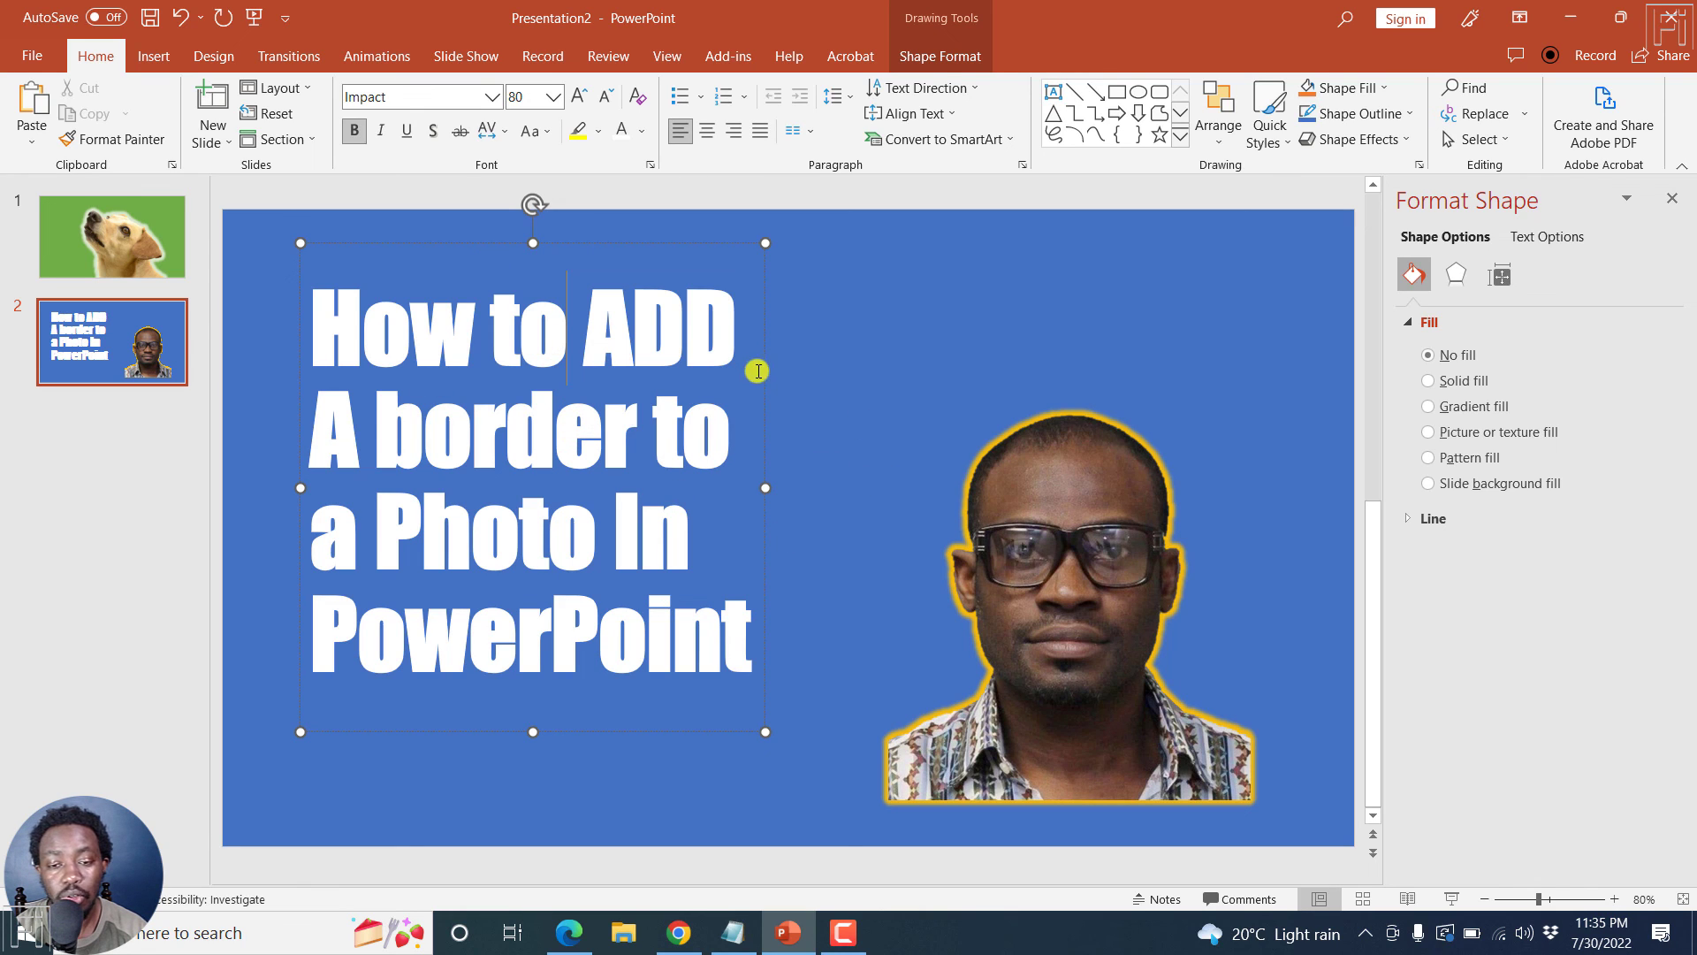
Select the dog photo on slide 1 and the man's photo on slide 2 to compare glows, ending on slide 1.
left_click(1149, 365)
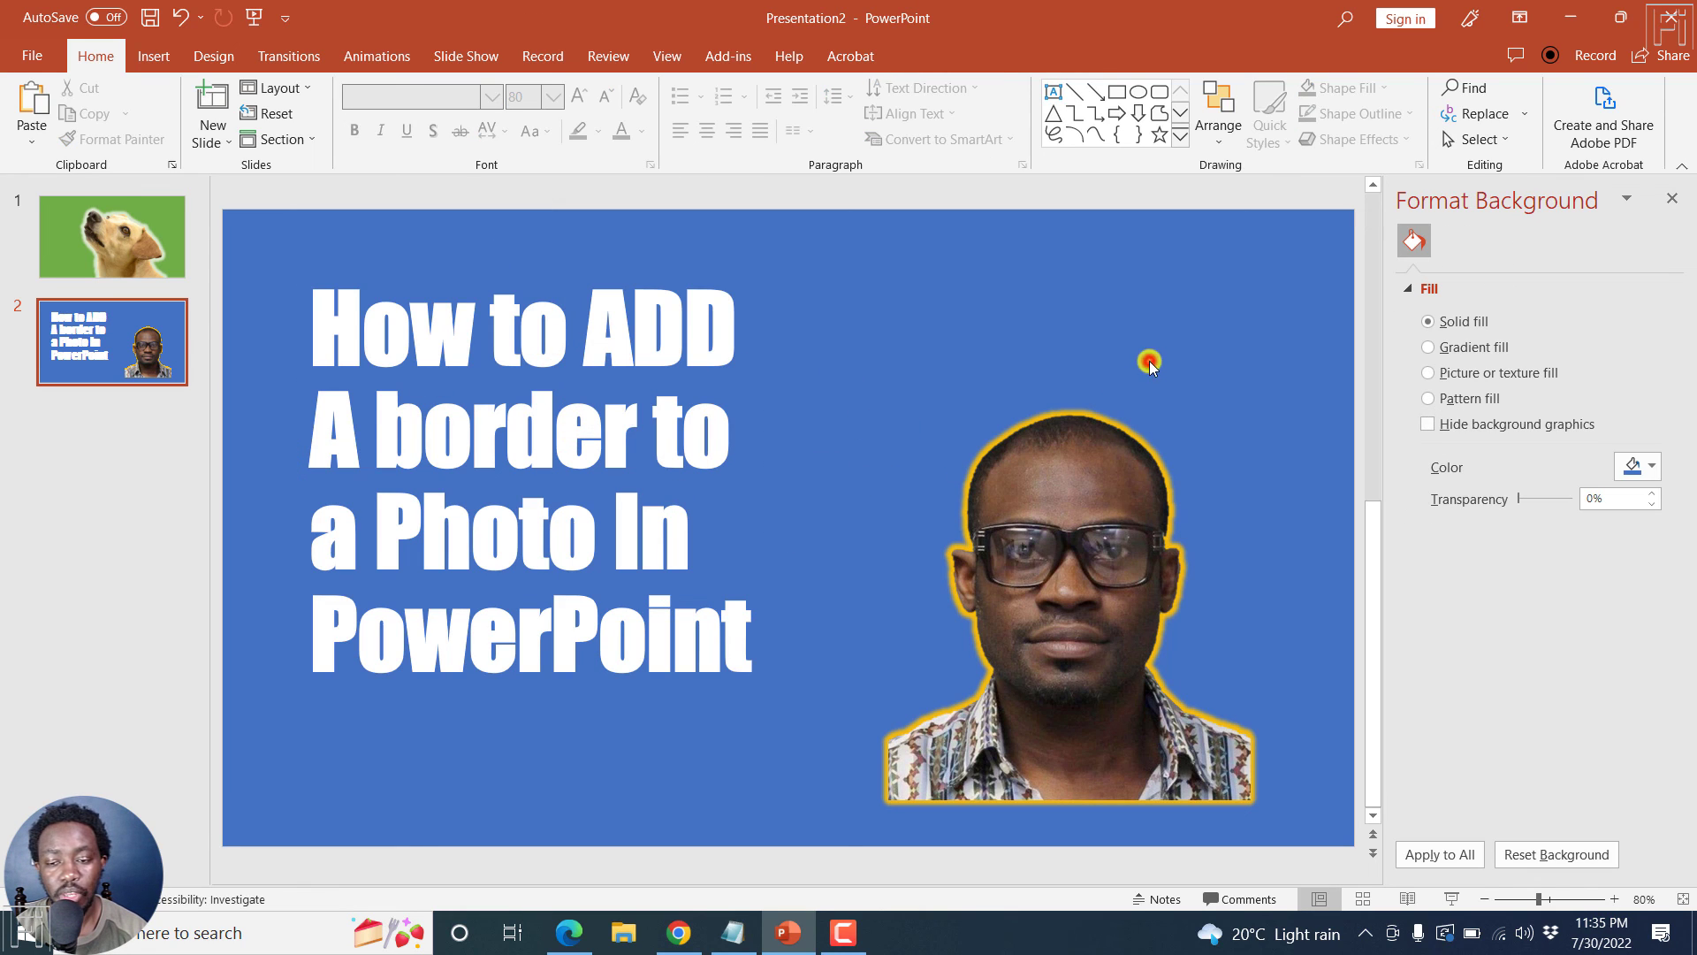
left_click(108, 193)
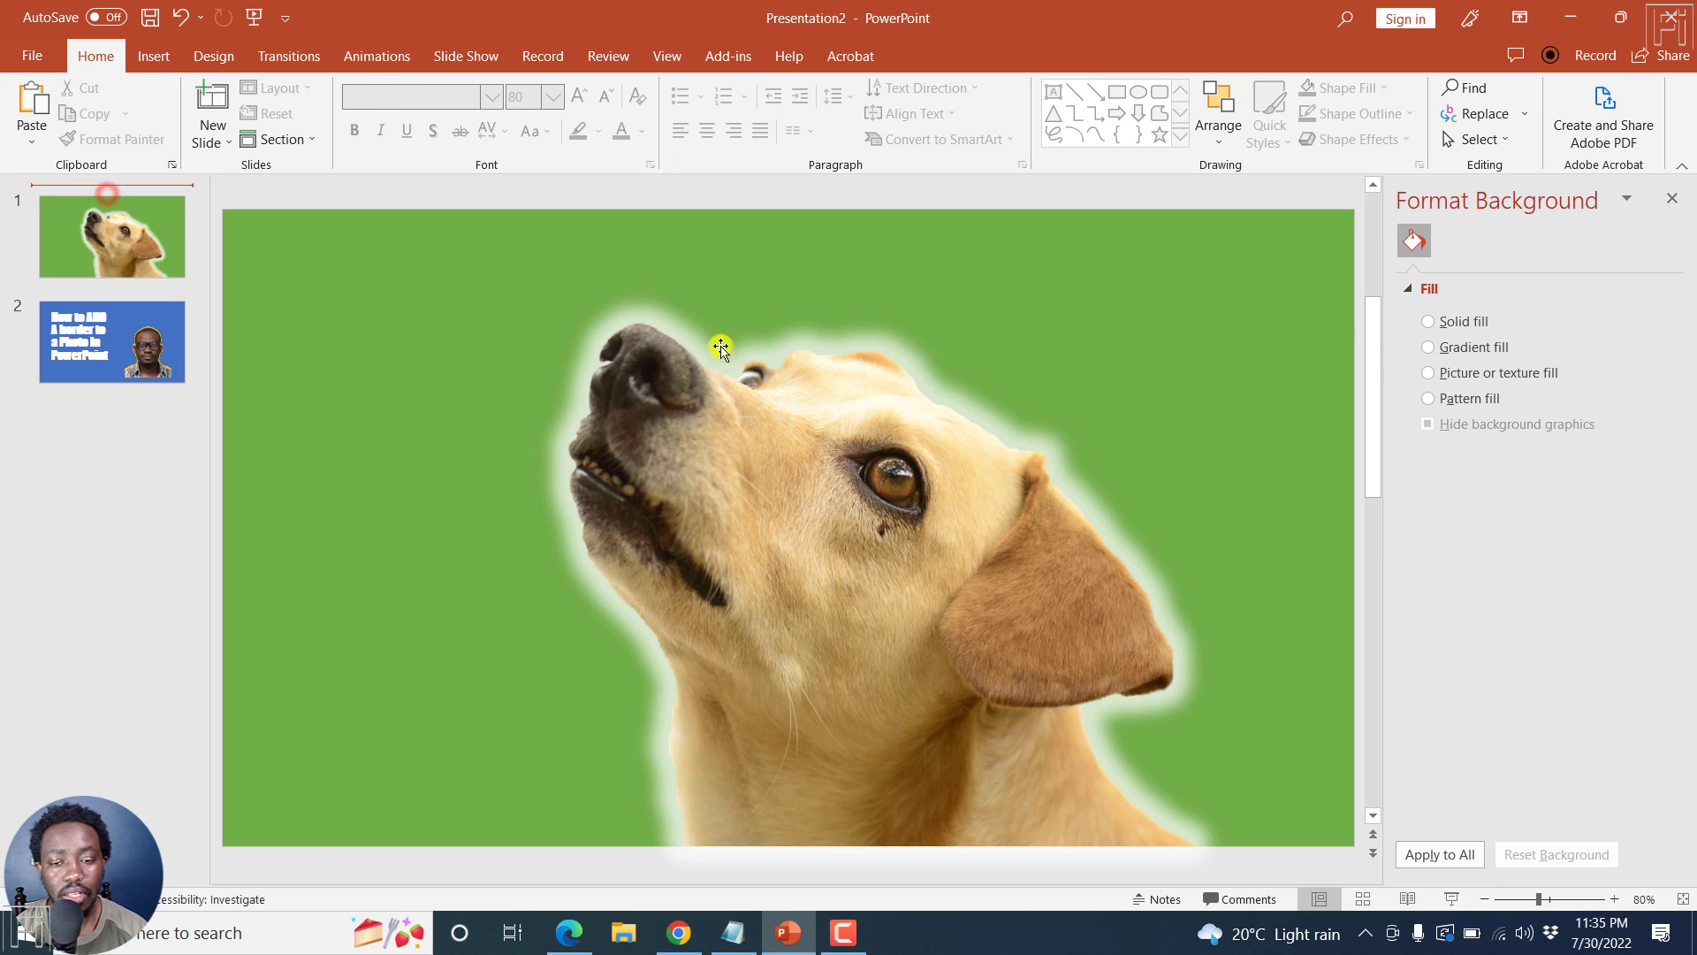
left_click(873, 485)
left_click(193, 325)
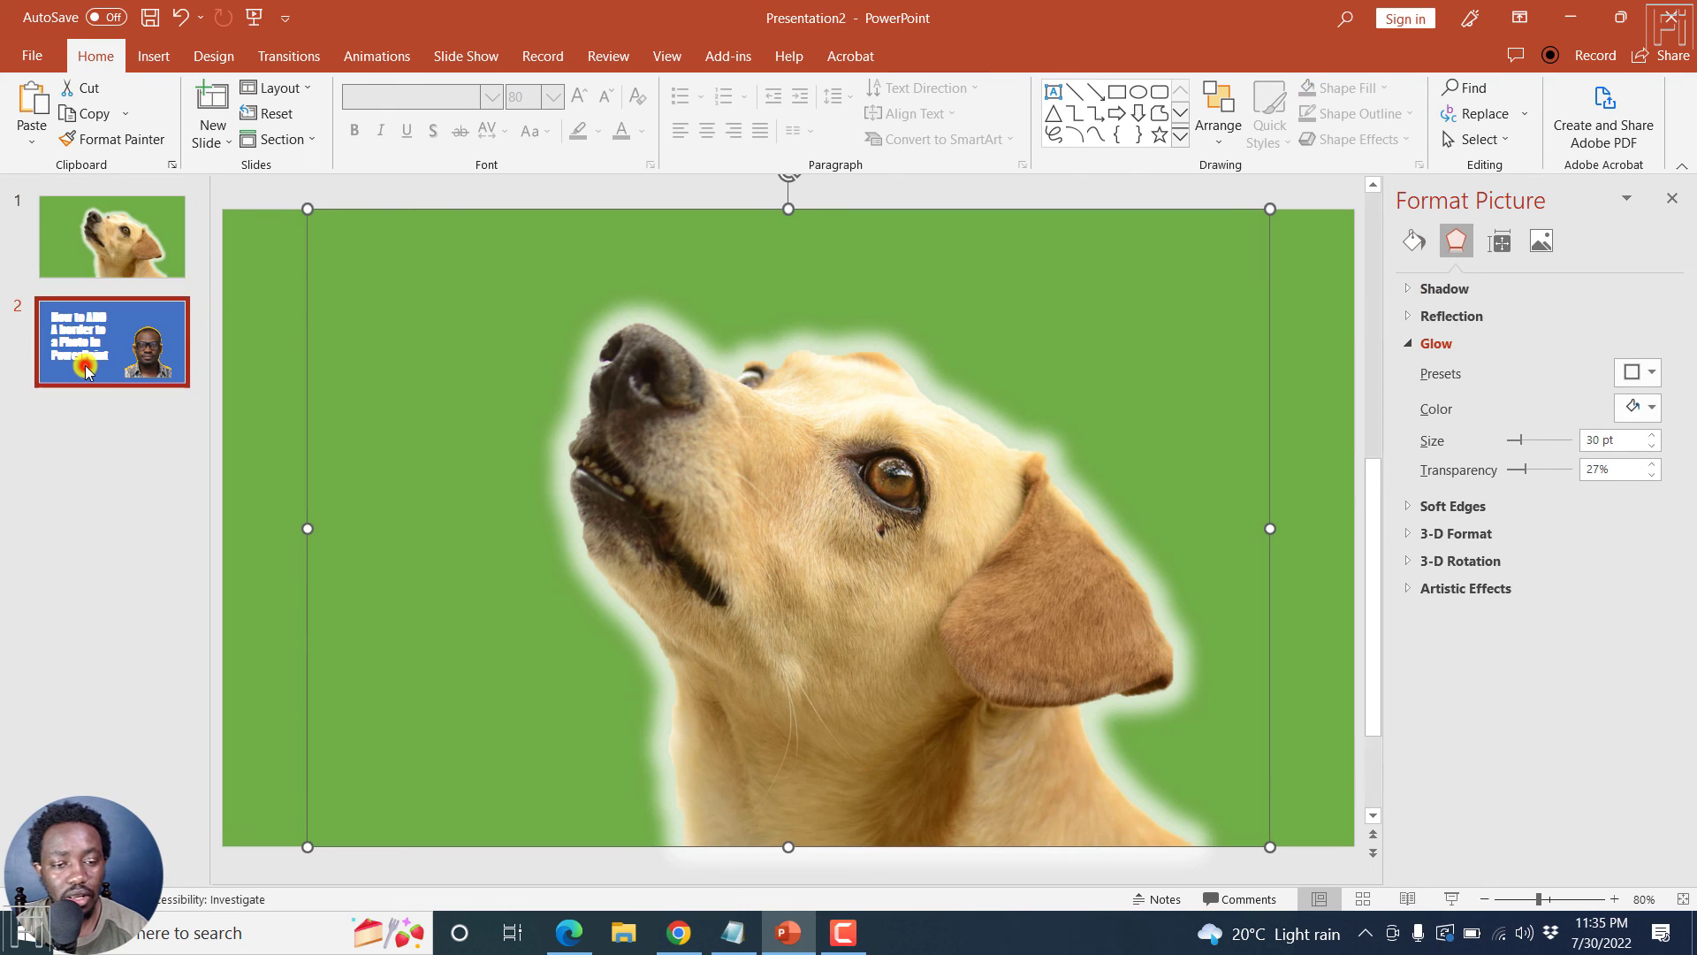
left_click(1099, 564)
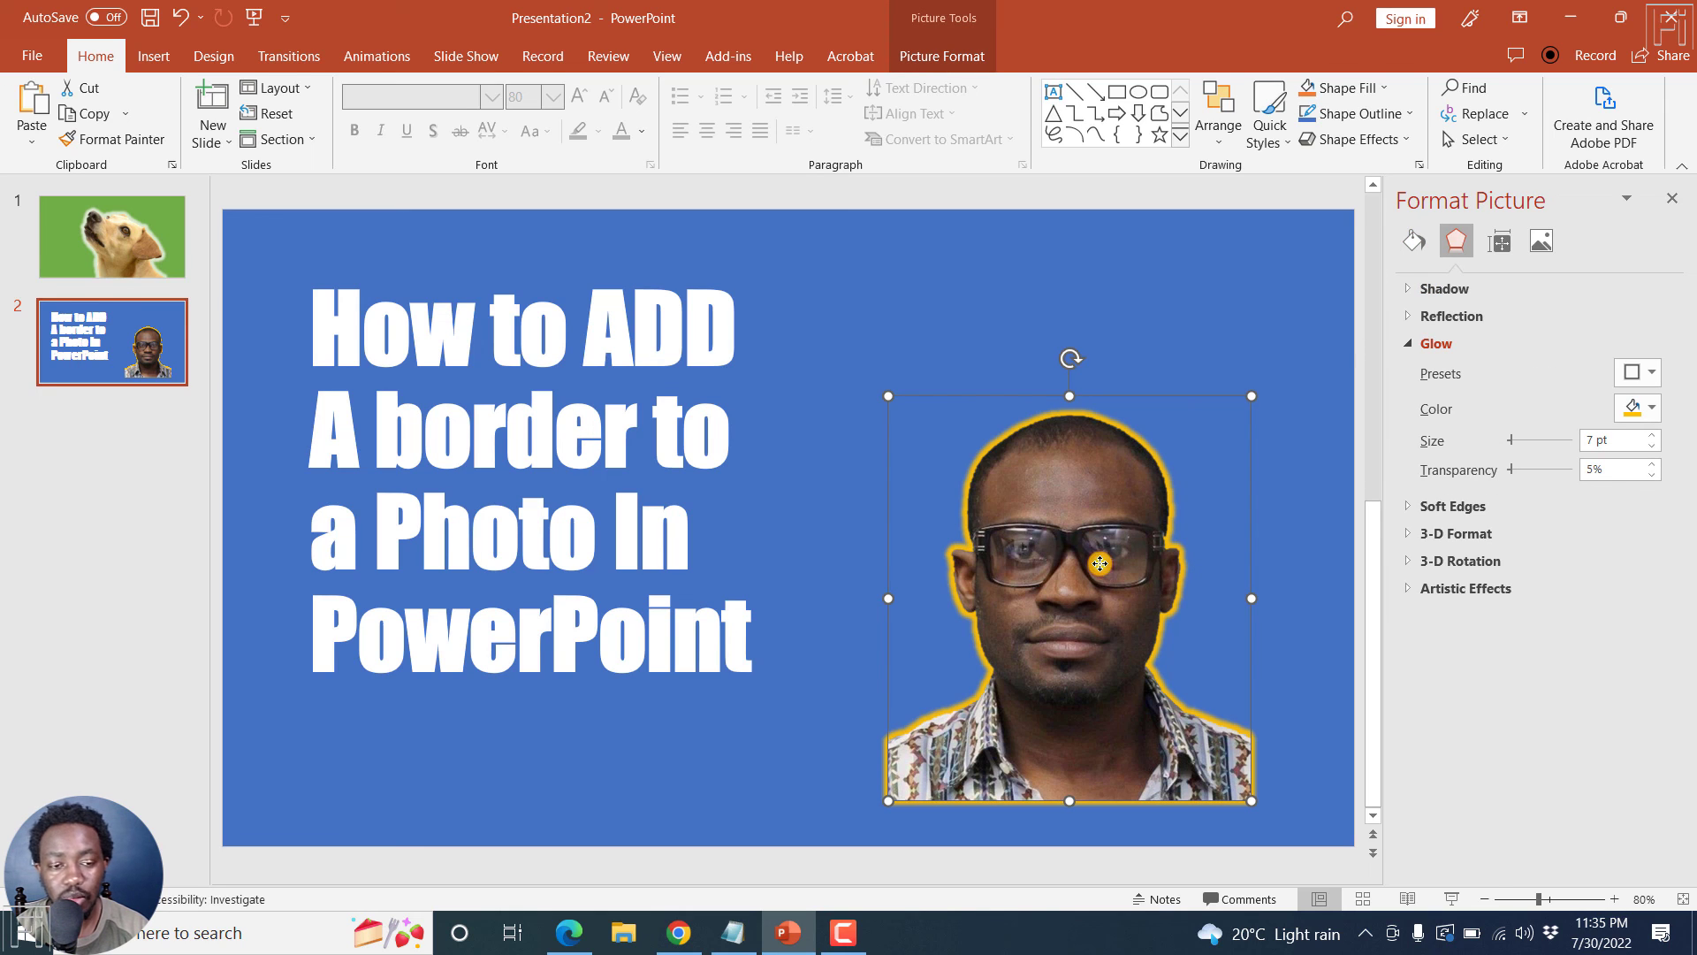
left_click(146, 228)
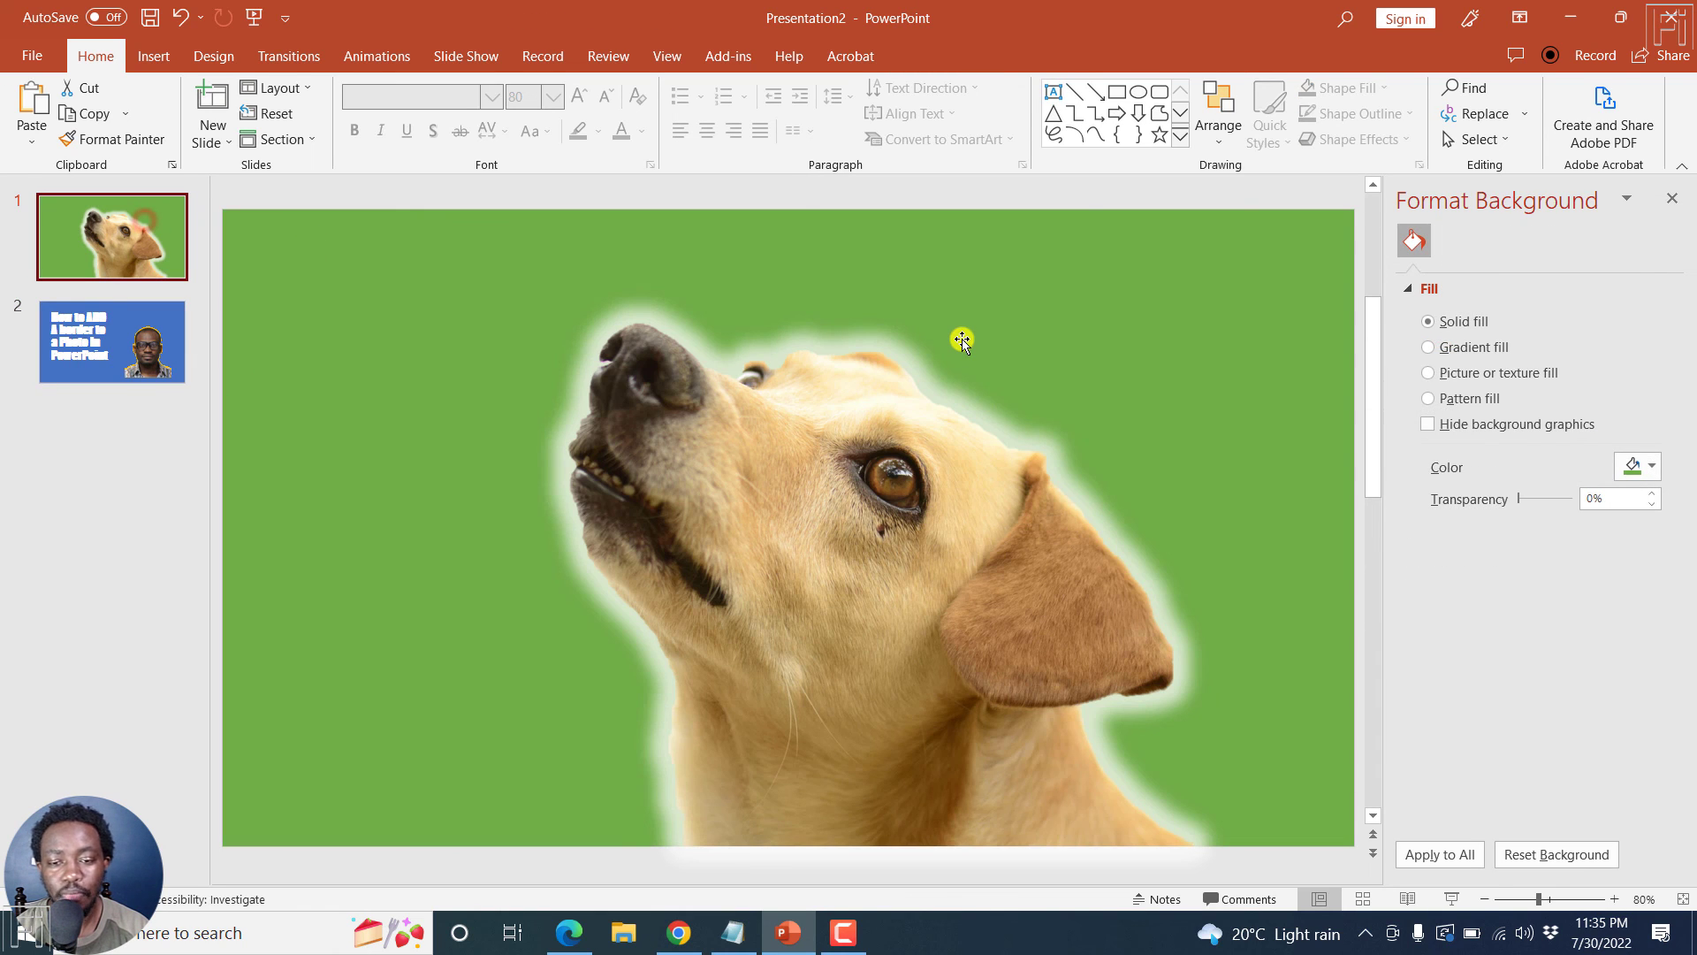